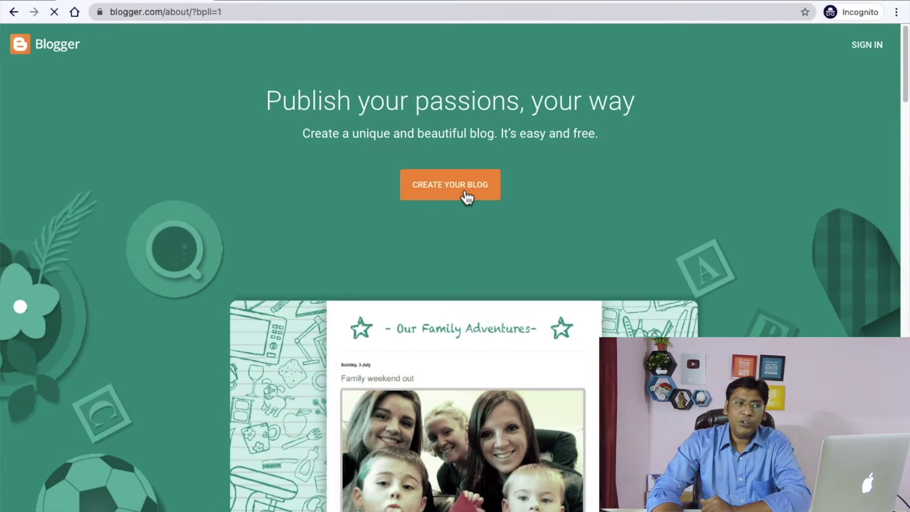
- Start a new blog on Blogger and give it the title "Anant Technical"
{"action": "left_click", "coordinate": [467, 195]}
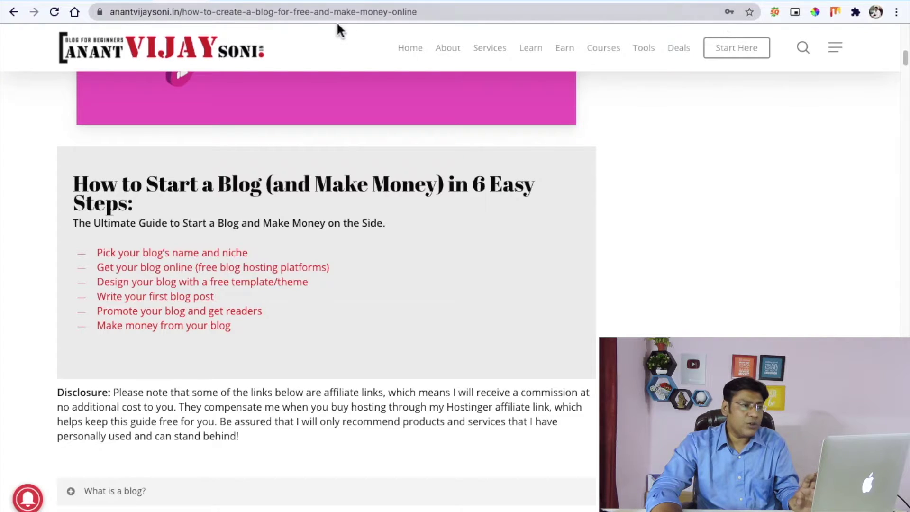
{"action": "left_click", "coordinate": [289, 2]}
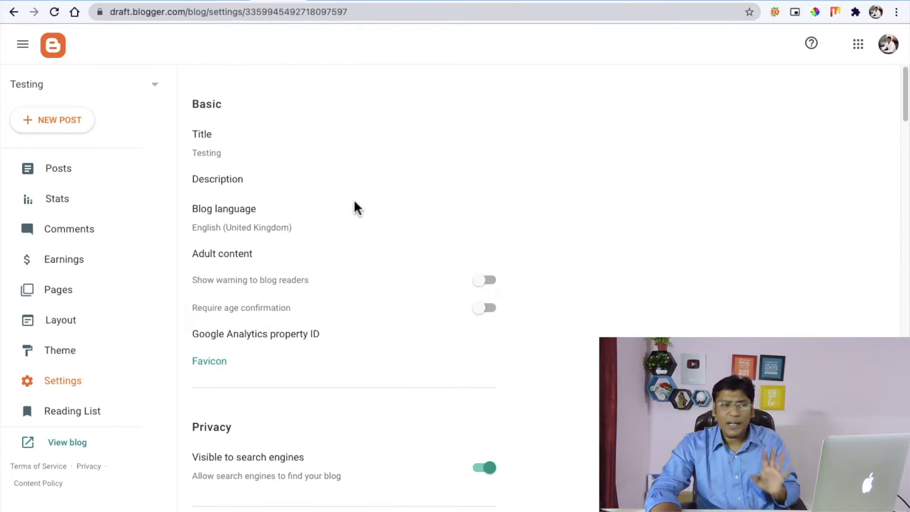
{"action": "left_click", "coordinate": [81, 174]}
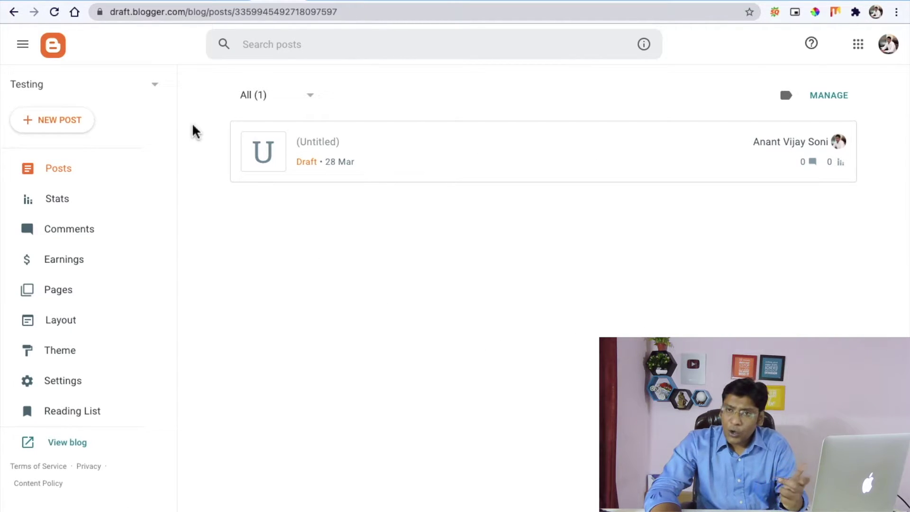
{"action": "left_click", "coordinate": [83, 91]}
{"action": "scroll", "coordinate": [88, 152], "scroll_direction": "down", "scroll_amount": 5}
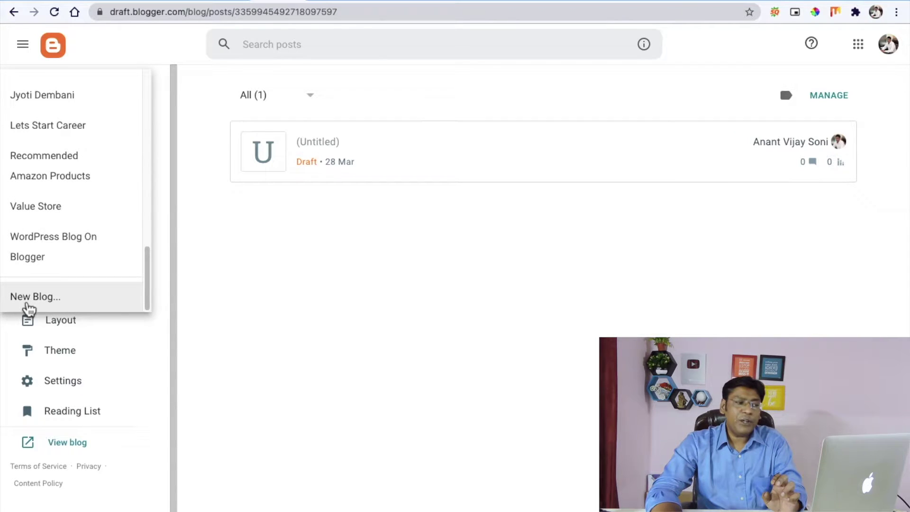
{"action": "left_click", "coordinate": [45, 299]}
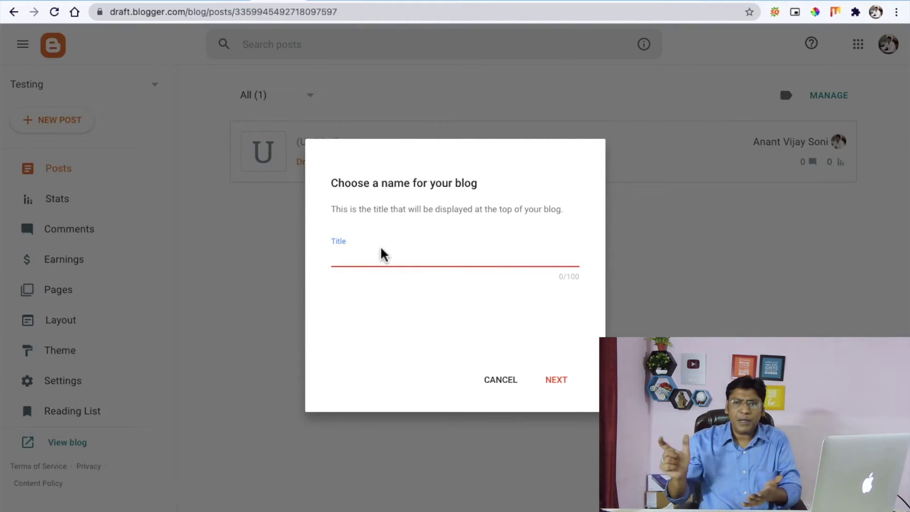
{"action": "type", "text": "Anant T"}
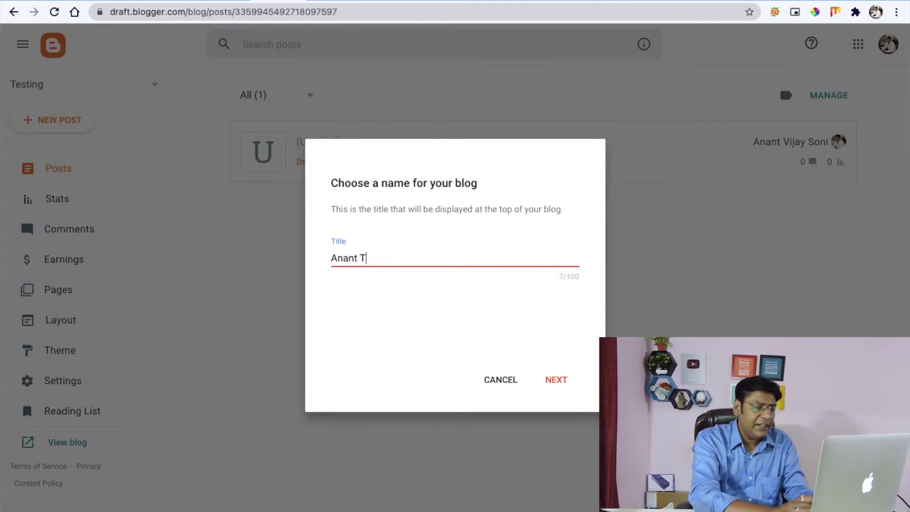
{"action": "type", "text": "echnical"}
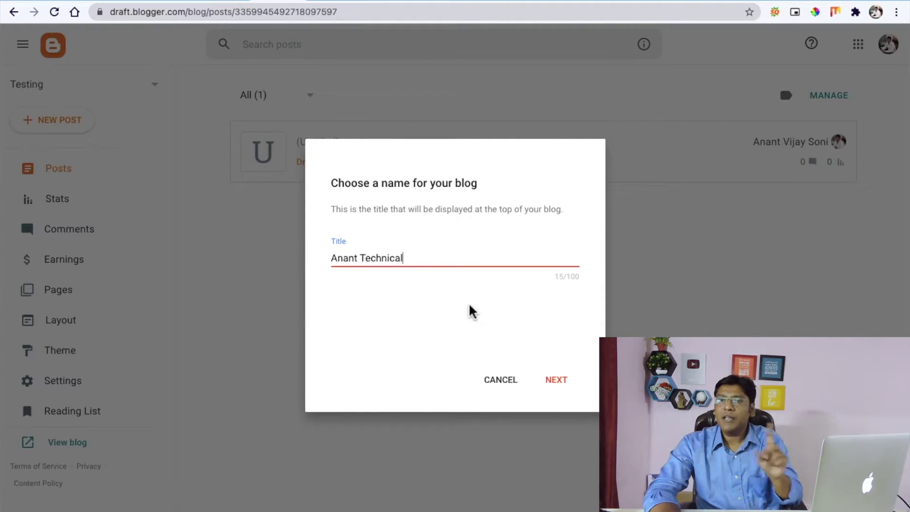
{"action": "left_click", "coordinate": [557, 381]}
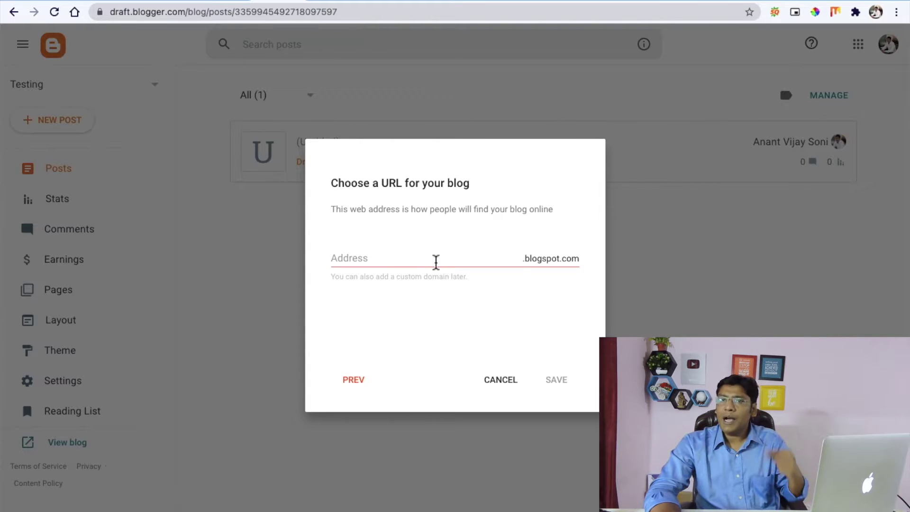
- Create the blog with the address anantvijaytechnical.blogspot.com and view its live page
{"action": "left_click", "coordinate": [411, 263]}
{"action": "type", "text": "ananttechnical"}
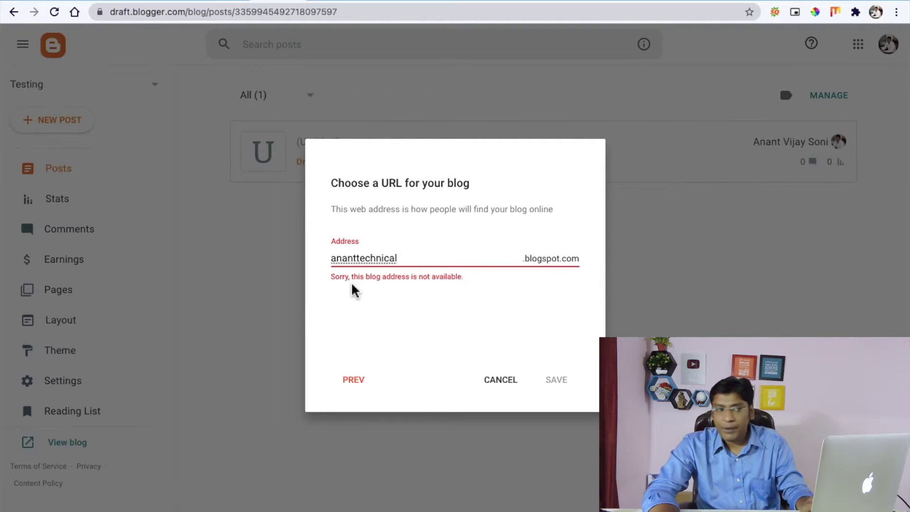
{"action": "left_click", "coordinate": [358, 258]}
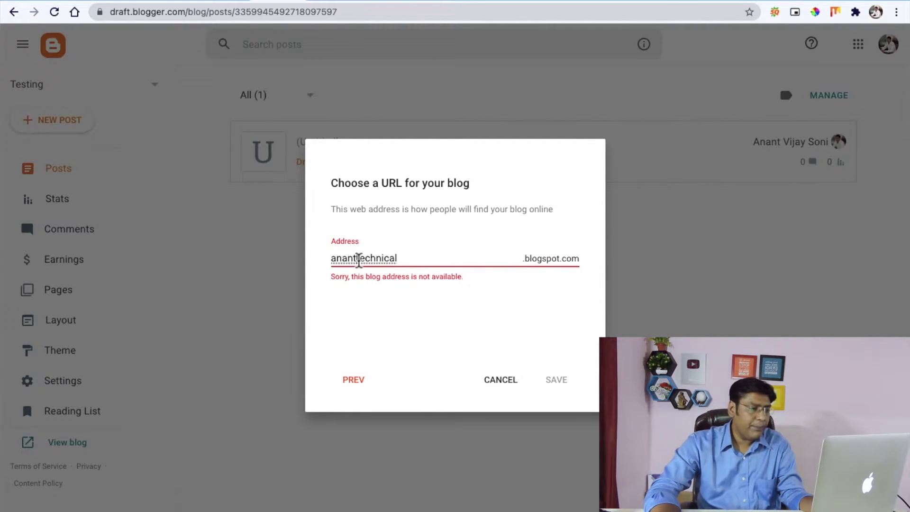
{"action": "type", "text": "vijay"}
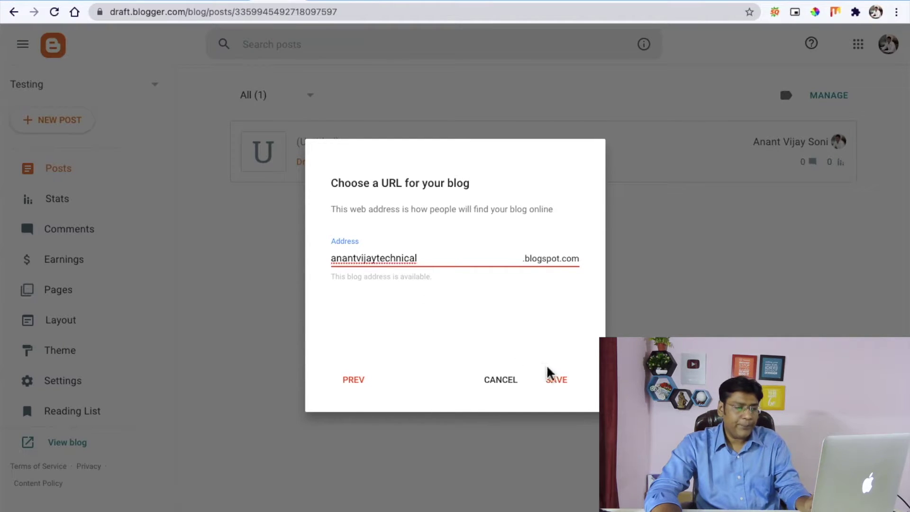
{"action": "left_click", "coordinate": [561, 385]}
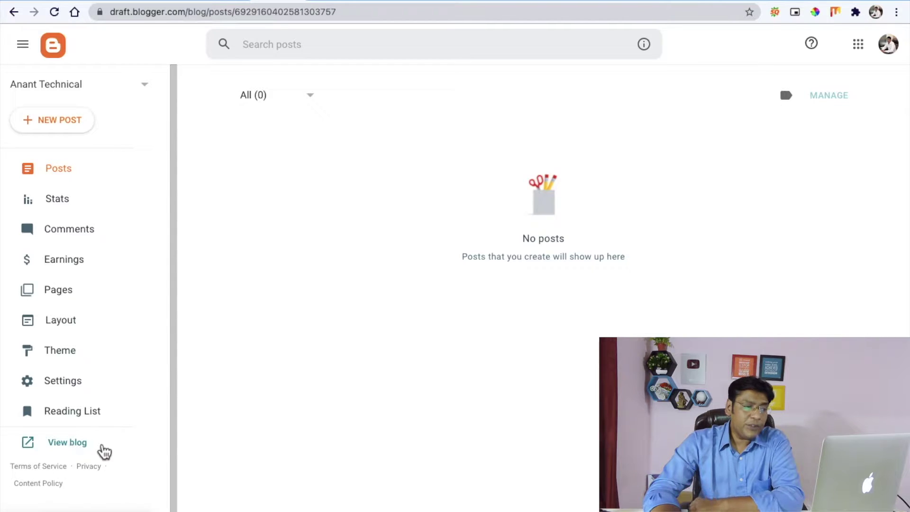
{"action": "left_click", "coordinate": [59, 445]}
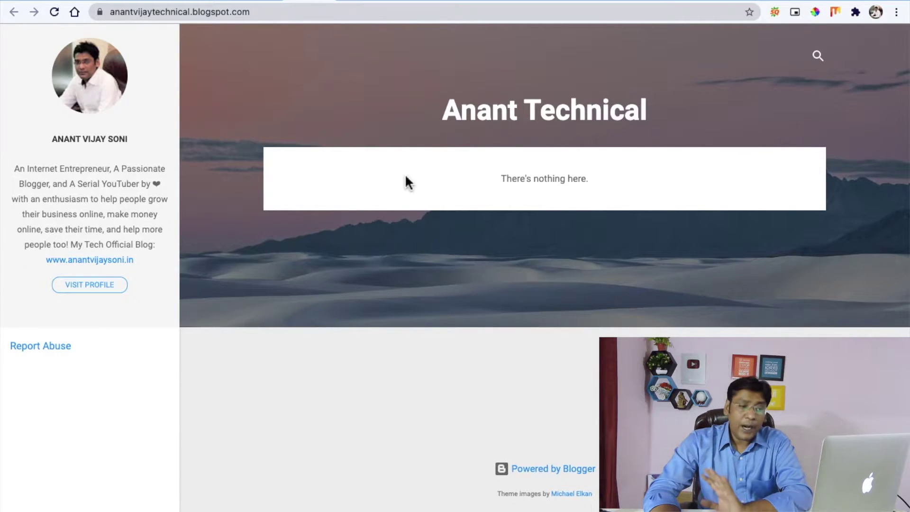
{"action": "left_click", "coordinate": [262, 5]}
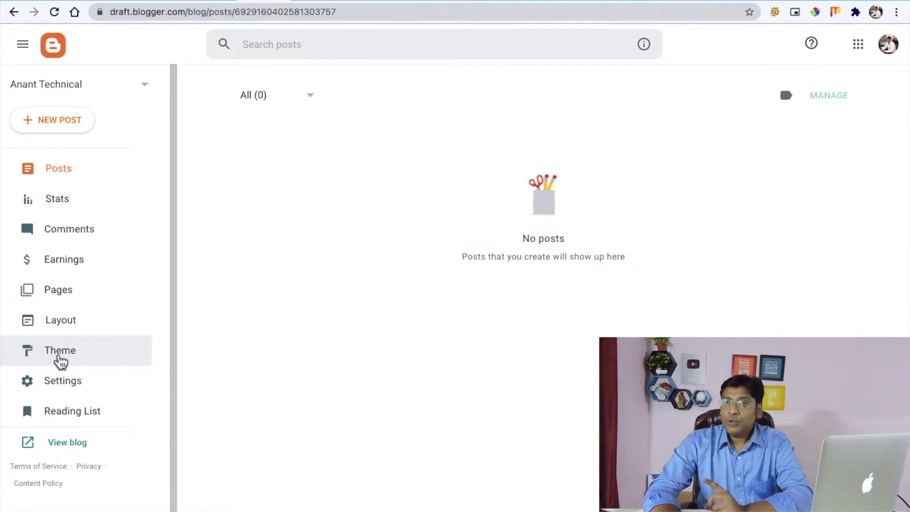
- Look through the already open Gooyaabi template pages and the Storyify template demo, and return to the blog dashboard
{"action": "left_click", "coordinate": [441, 2]}
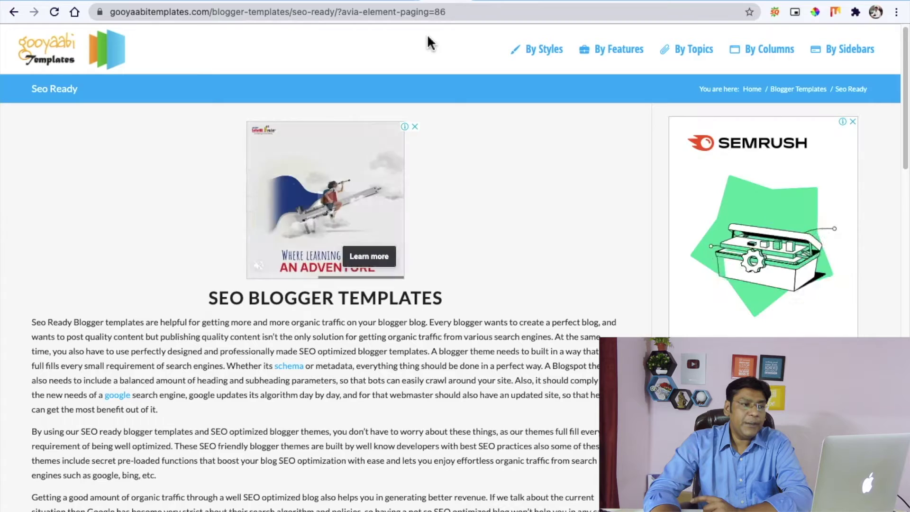
{"action": "left_click", "coordinate": [459, 2]}
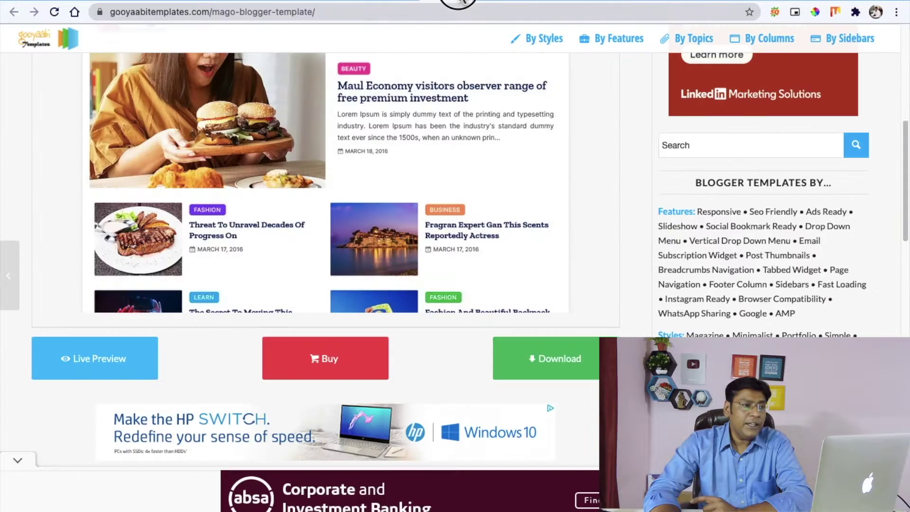
{"action": "left_click", "coordinate": [461, 2]}
{"action": "left_click", "coordinate": [461, 2]}
{"action": "left_click", "coordinate": [462, 2]}
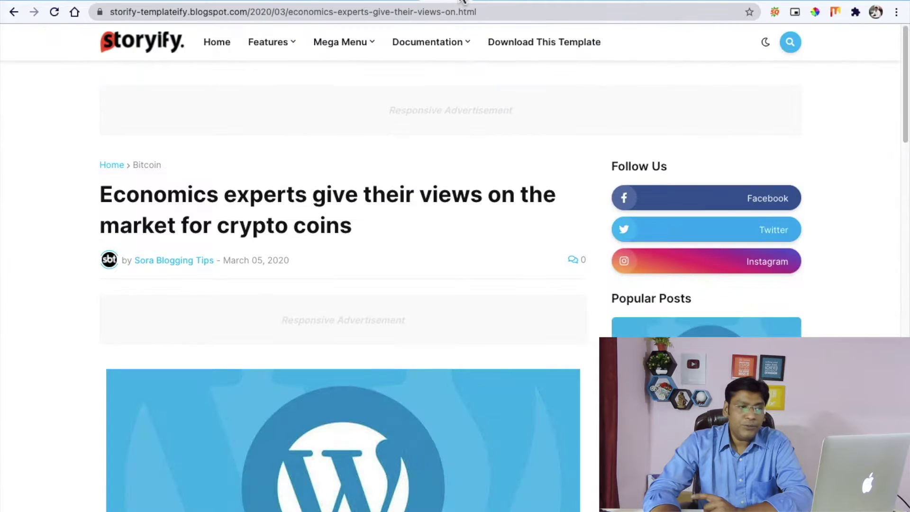
{"action": "left_click", "coordinate": [352, 2]}
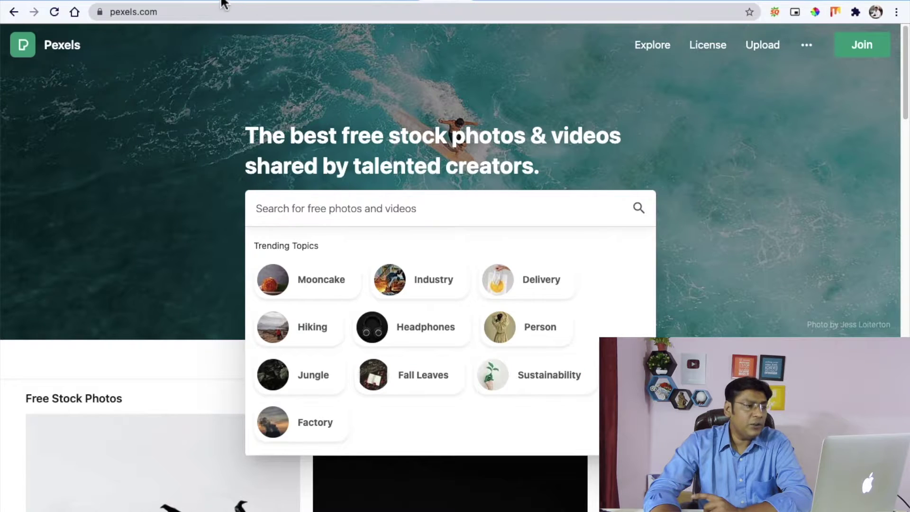
{"action": "left_click", "coordinate": [315, 1]}
{"action": "left_click", "coordinate": [265, 2]}
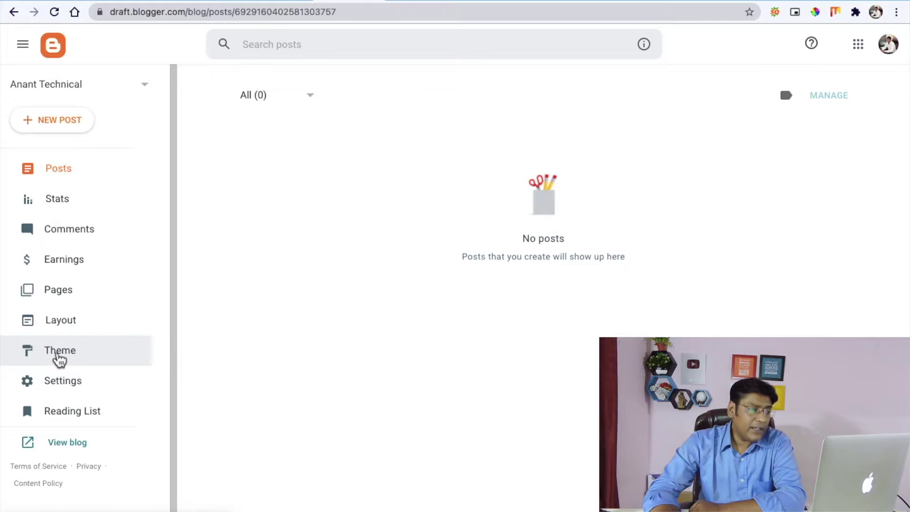
- Switch the blog to the first-generation classic theme without a backup
{"action": "left_click", "coordinate": [75, 356]}
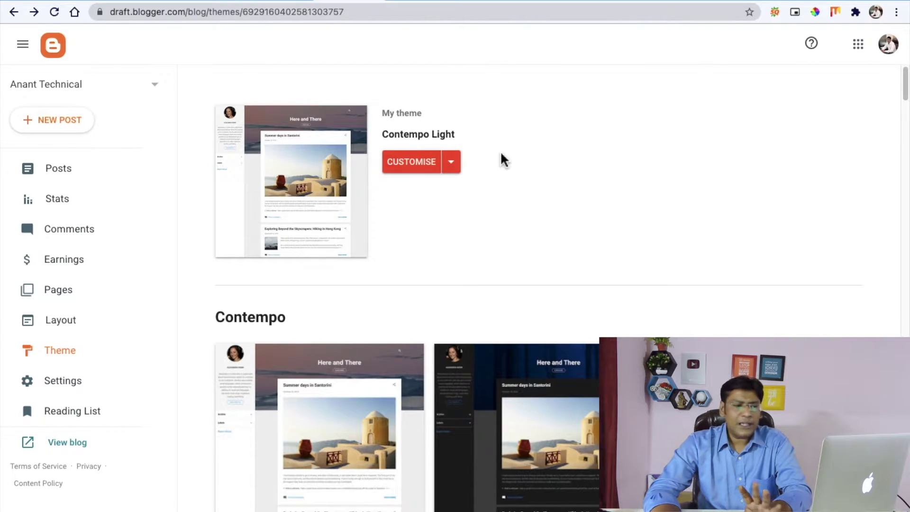
{"action": "left_click", "coordinate": [450, 164]}
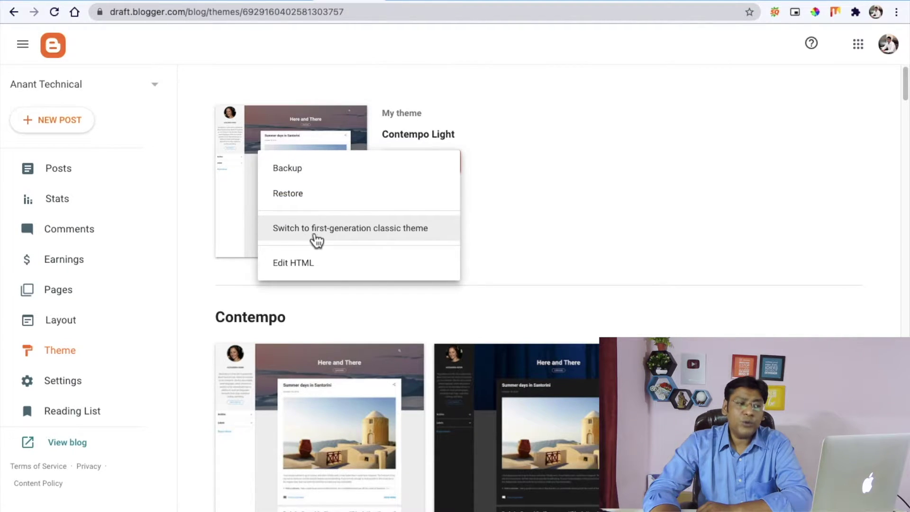
{"action": "left_click", "coordinate": [395, 241]}
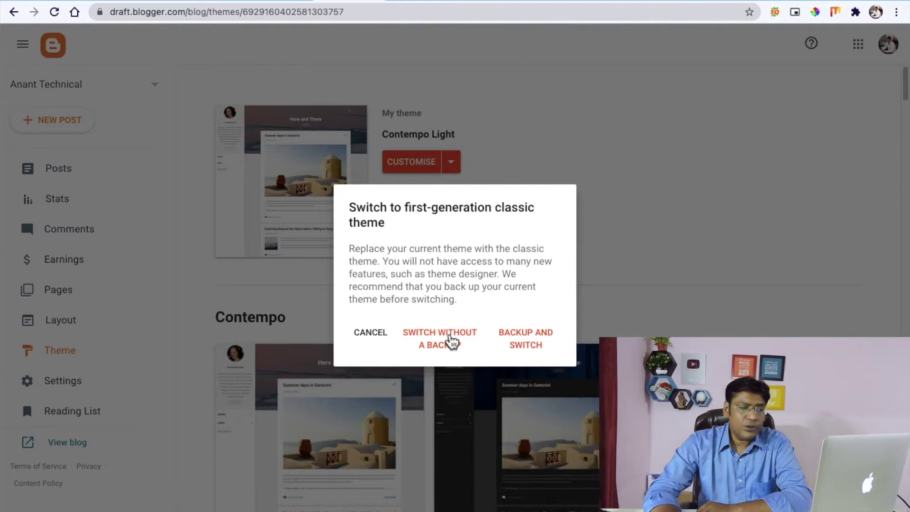
{"action": "left_click", "coordinate": [451, 342]}
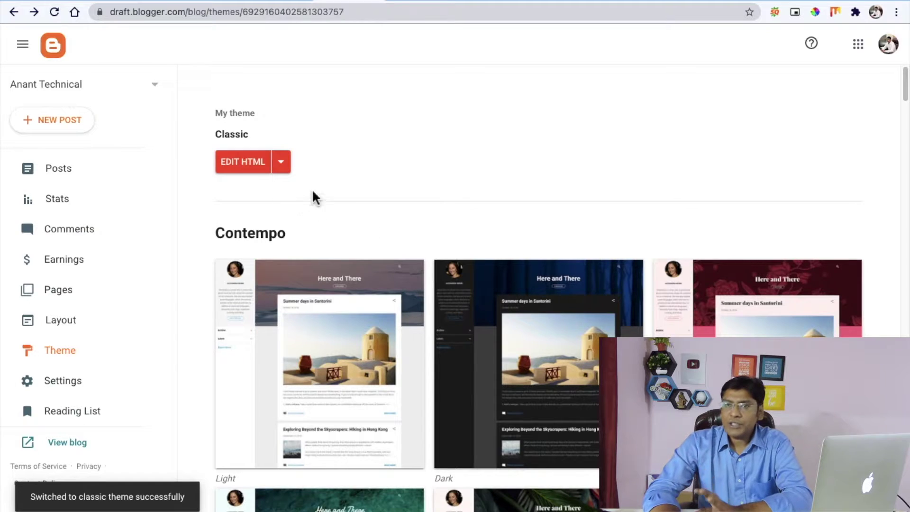
- Restore the blog's theme from the file Storify Free Version 1.0.xml in the Storify-Free-Version-1.0 folder in Downloads
{"action": "left_click", "coordinate": [286, 169]}
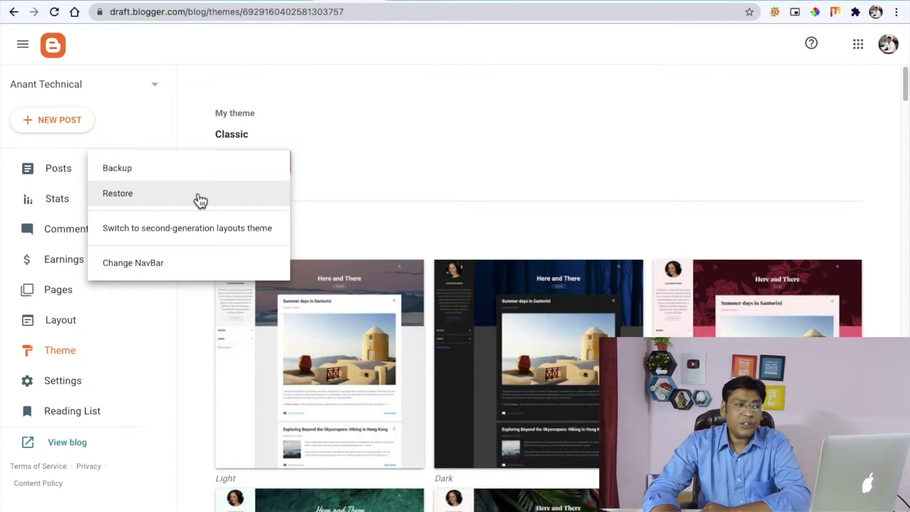
{"action": "left_click", "coordinate": [199, 198]}
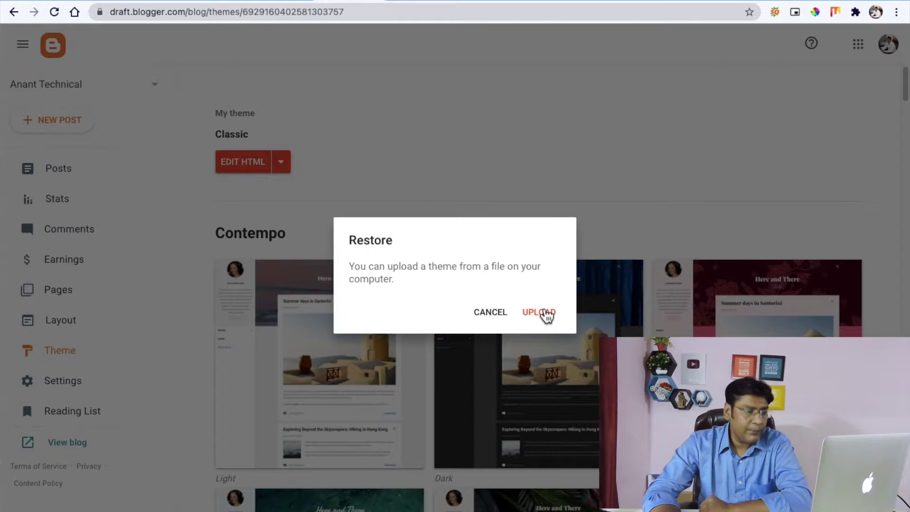
{"action": "left_click", "coordinate": [539, 312]}
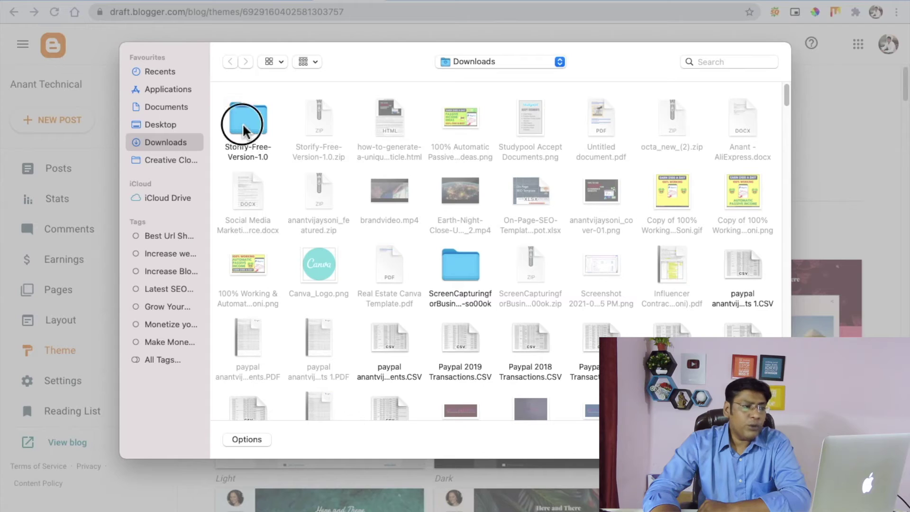
{"action": "double_click", "coordinate": [231, 125]}
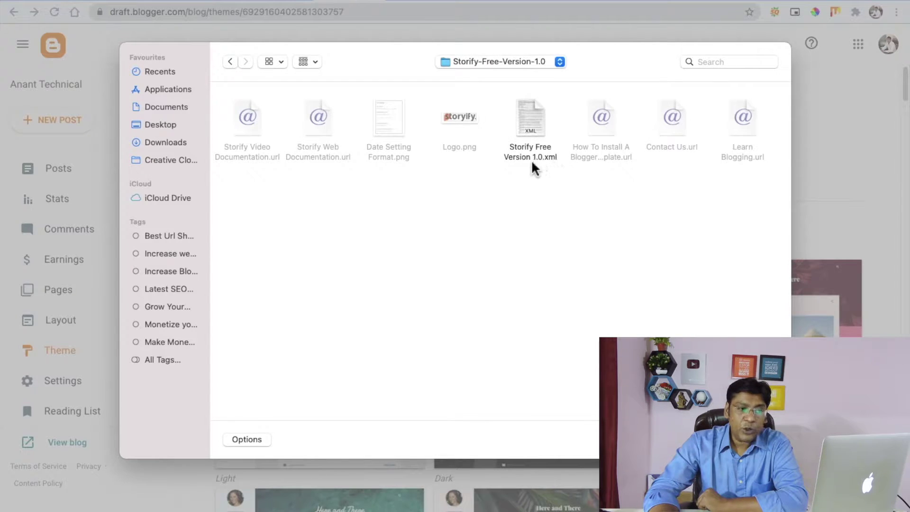
{"action": "left_click", "coordinate": [532, 118]}
{"action": "left_click", "coordinate": [762, 439]}
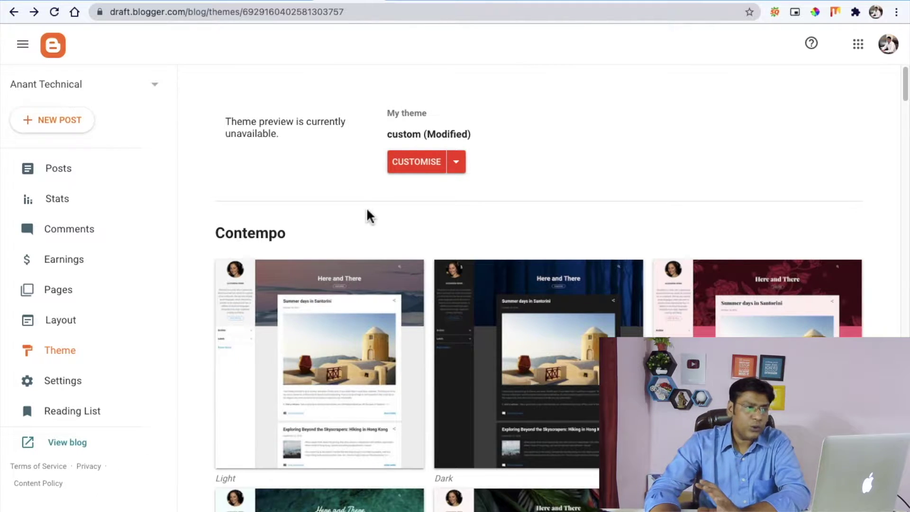
- Check the live blog with the uploaded theme and open the blog's layout page
{"action": "left_click", "coordinate": [74, 445]}
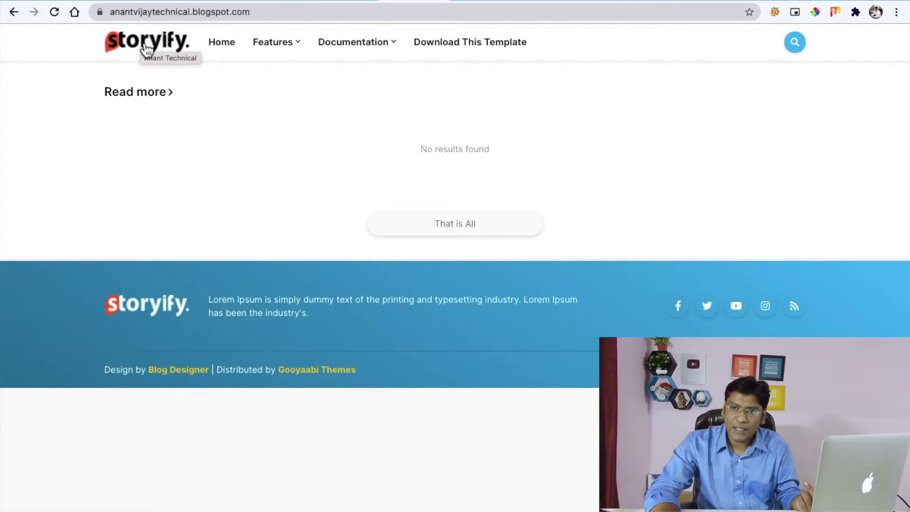
{"action": "left_click", "coordinate": [342, 2]}
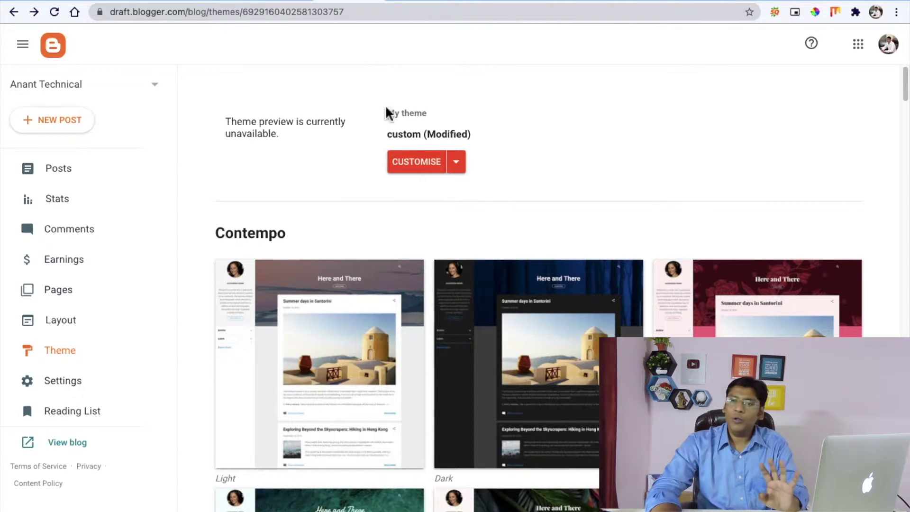
{"action": "left_click", "coordinate": [71, 324]}
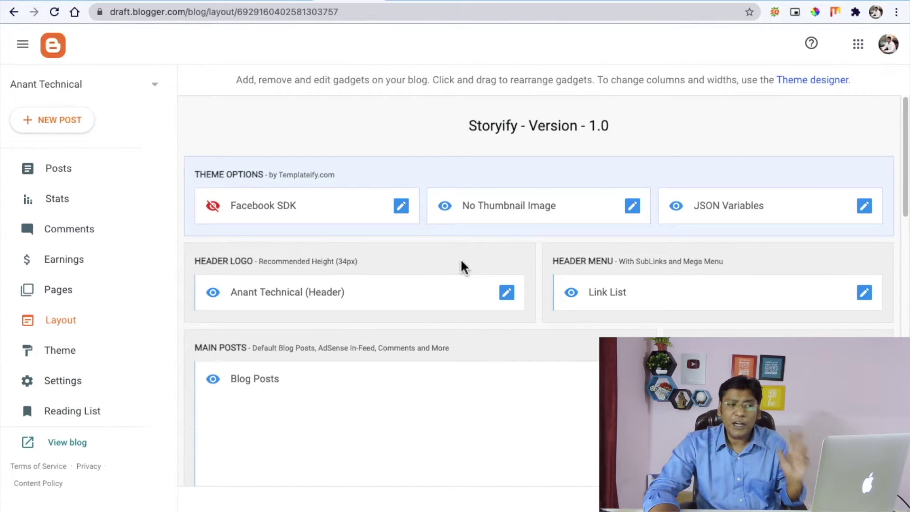
- Switch to Finder, open Storify Web Documentation.url from the theme folder, and browse the template setup guide
{"action": "mouse_move", "coordinate": [218, 502]}
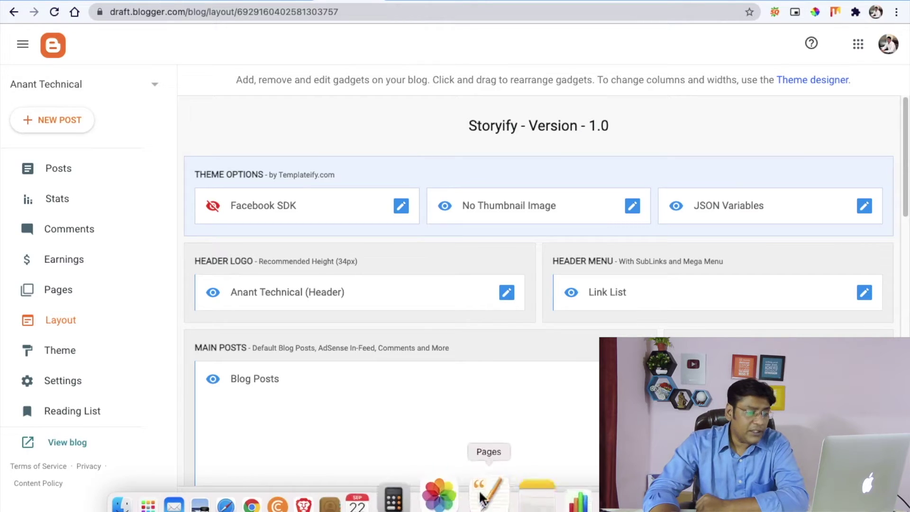
{"action": "left_click", "coordinate": [589, 501]}
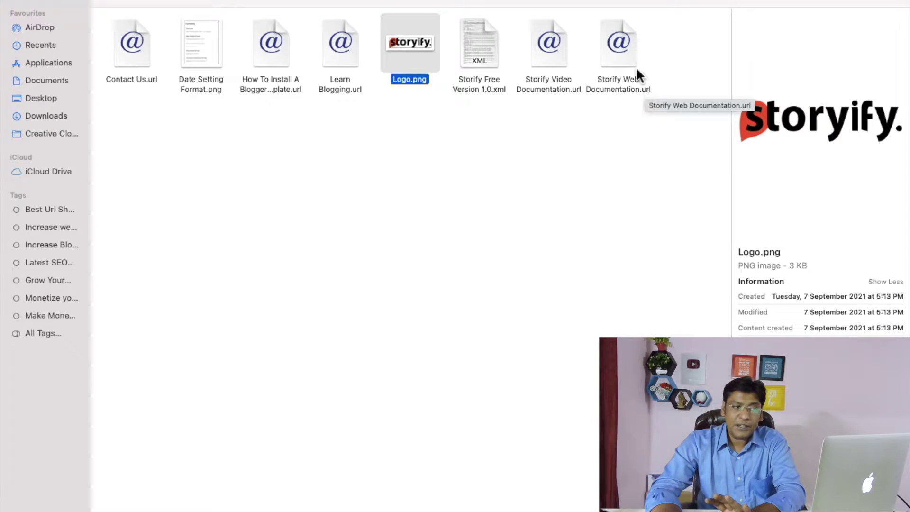
{"action": "double_click", "coordinate": [621, 50]}
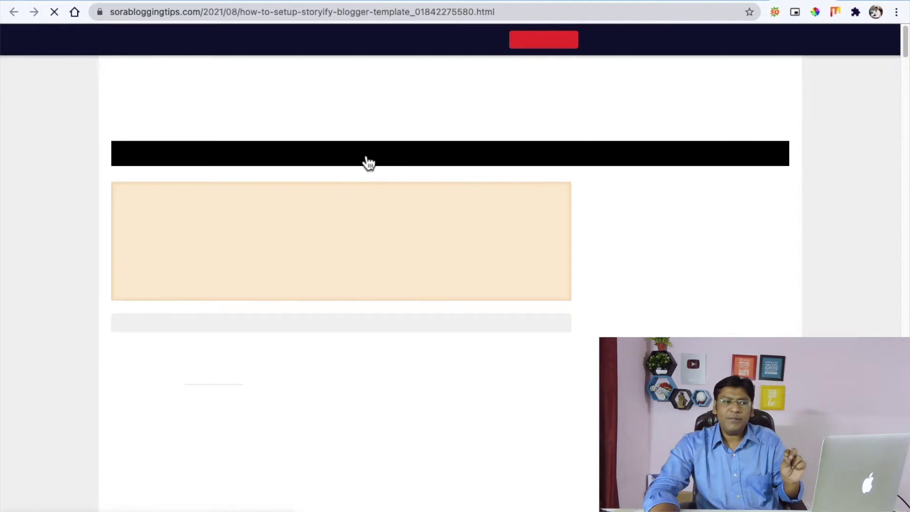
{"action": "scroll", "coordinate": [427, 176], "scroll_direction": "down", "scroll_amount": 5}
{"action": "scroll", "coordinate": [469, 182], "scroll_direction": "down", "scroll_amount": 5}
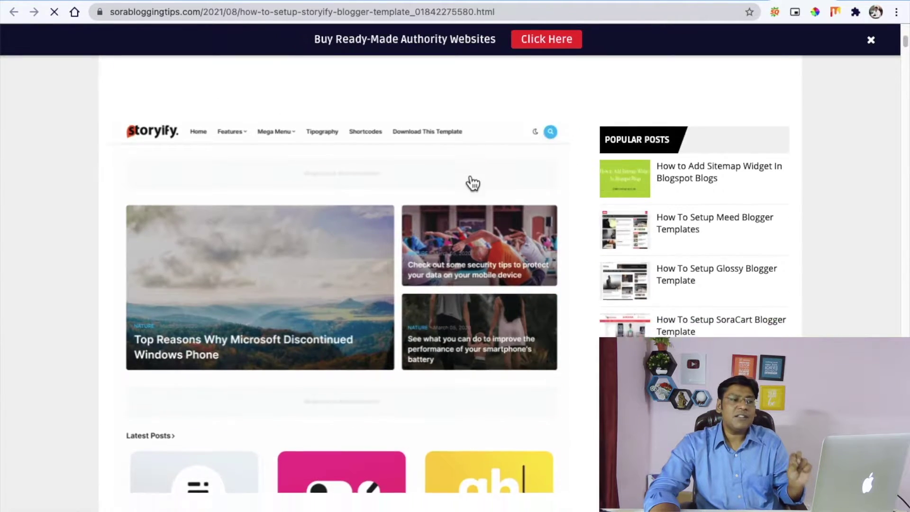
- Read through the Storyify setup guide's header menu section, then return to the blog's layout page and examine the header logo area
{"action": "scroll", "coordinate": [472, 182], "scroll_direction": "down", "scroll_amount": 10}
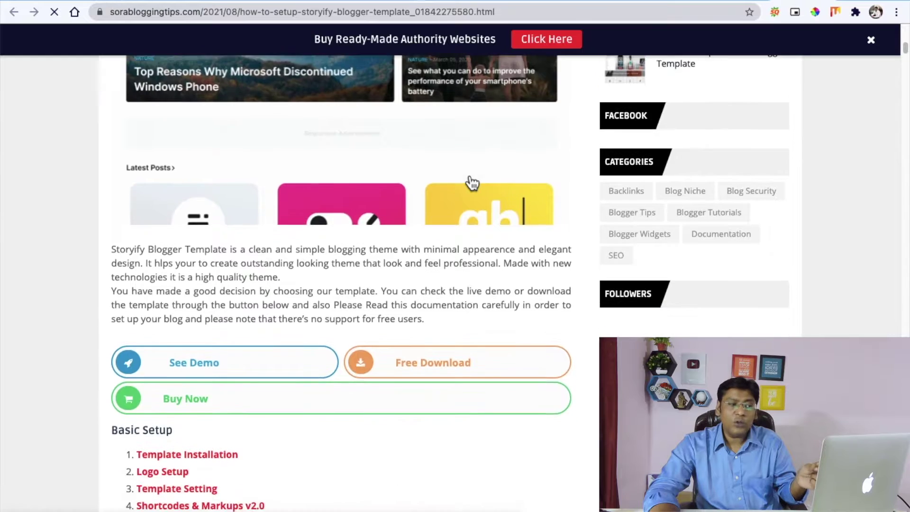
{"action": "scroll", "coordinate": [336, 239], "scroll_direction": "down", "scroll_amount": 7}
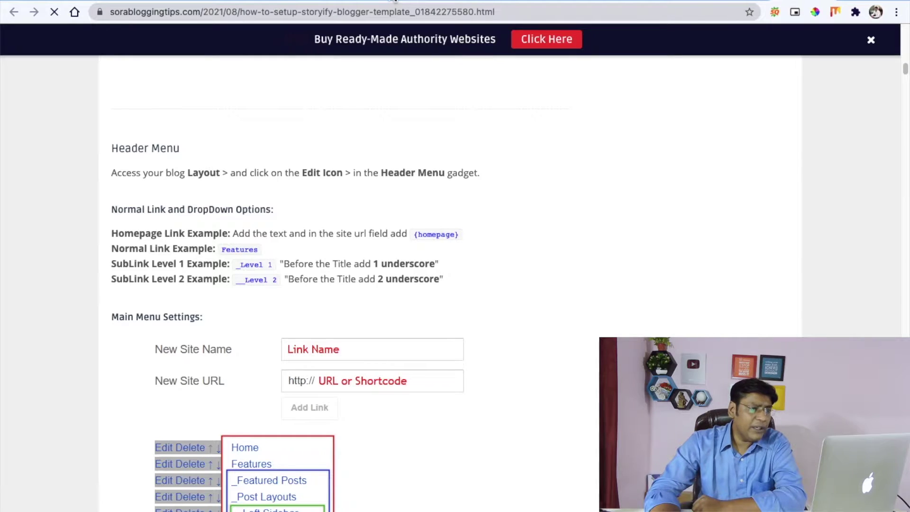
{"action": "left_click", "coordinate": [393, 2]}
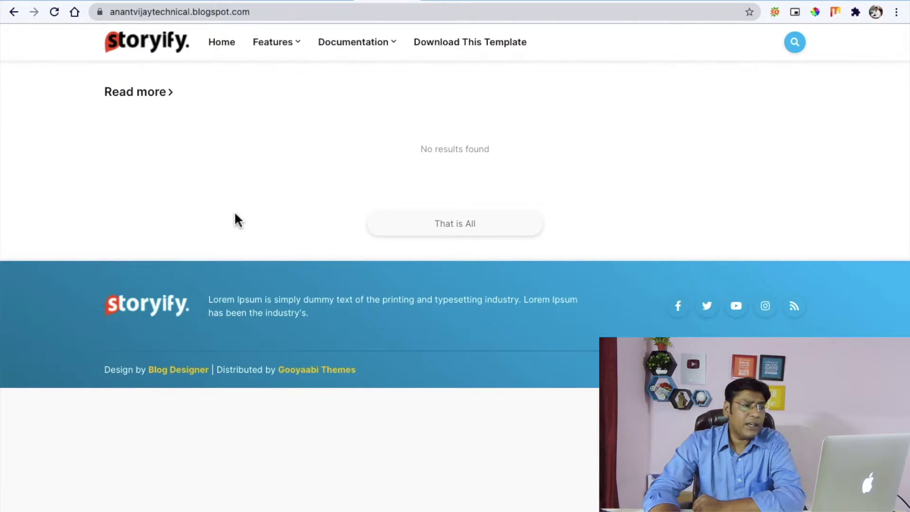
{"action": "left_click", "coordinate": [326, 2]}
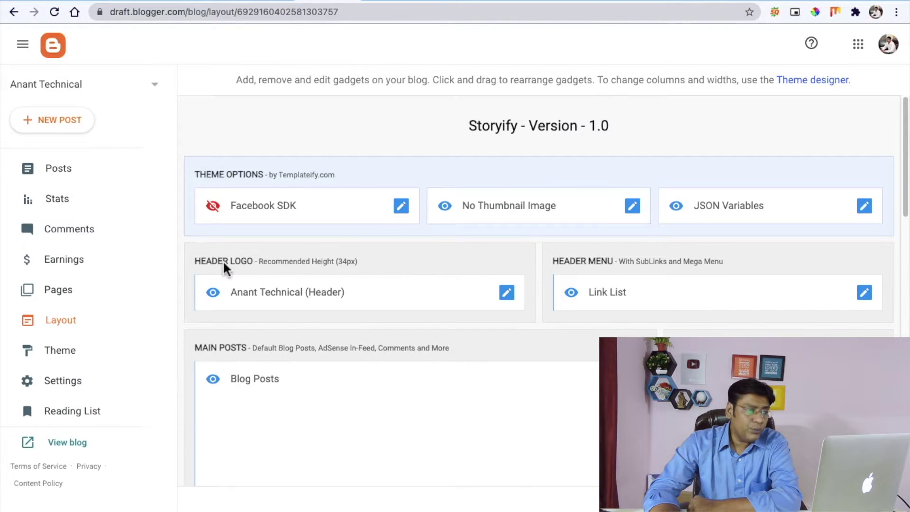
{"action": "scroll", "coordinate": [274, 263], "scroll_direction": "up", "scroll_amount": 5}
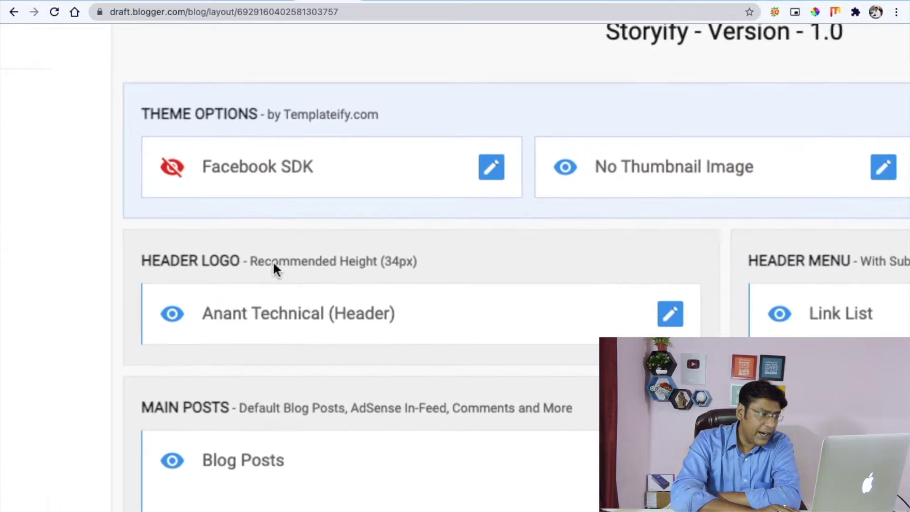
{"action": "scroll", "coordinate": [274, 264], "scroll_direction": "down", "scroll_amount": 5}
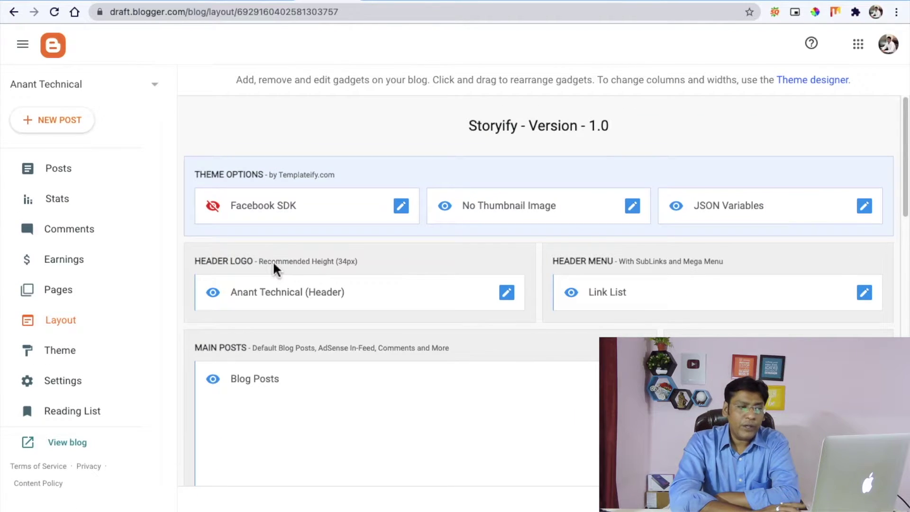
- Open the header logo gadget's settings and review its title, image source and image placement options
{"action": "left_click", "coordinate": [516, 292]}
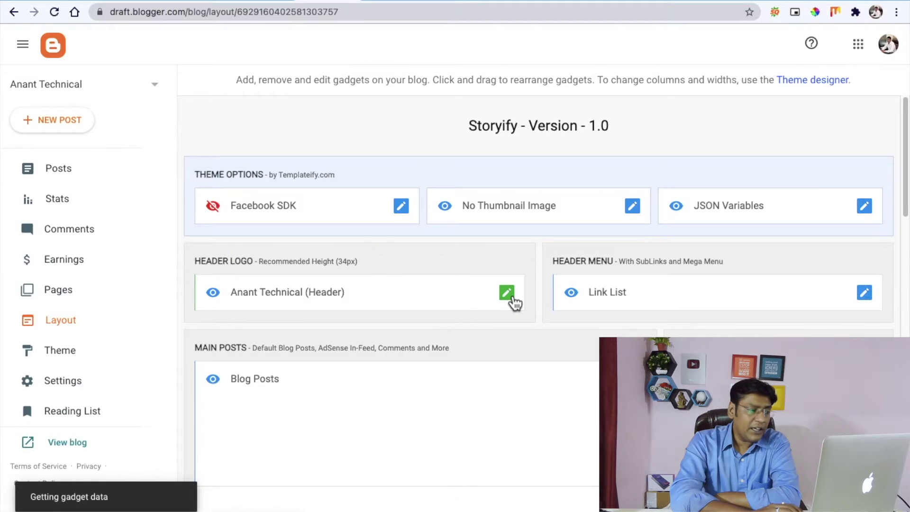
{"action": "scroll", "coordinate": [449, 263], "scroll_direction": "down", "scroll_amount": 3}
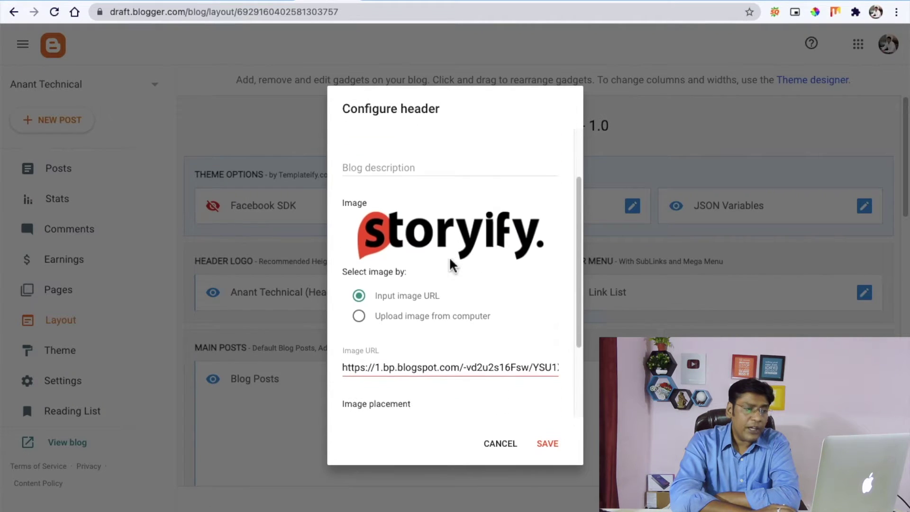
{"action": "scroll", "coordinate": [462, 180], "scroll_direction": "down", "scroll_amount": 1}
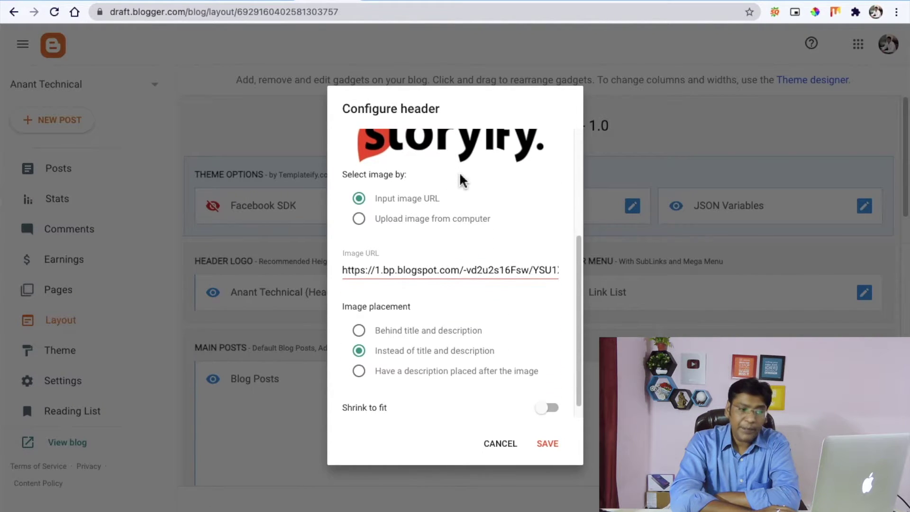
{"action": "scroll", "coordinate": [462, 181], "scroll_direction": "down", "scroll_amount": 1}
{"action": "scroll", "coordinate": [462, 180], "scroll_direction": "up", "scroll_amount": 5}
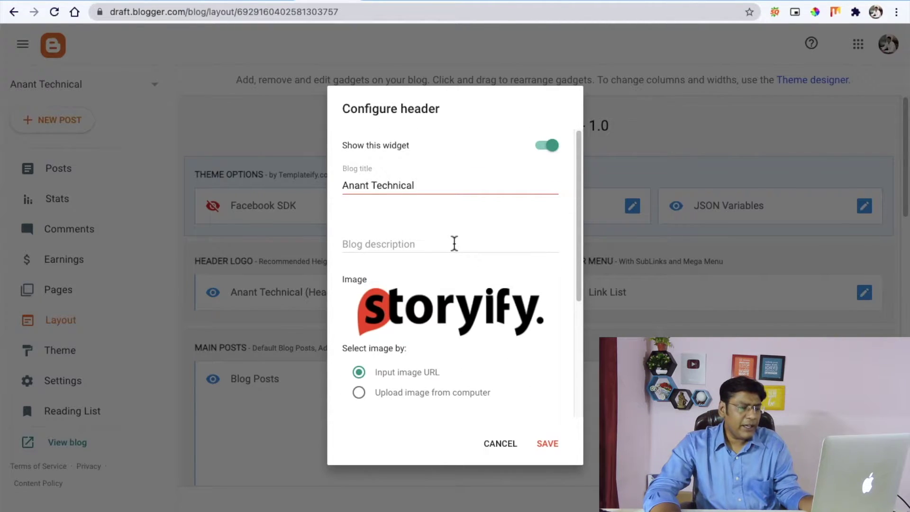
- Switch to Finder and check the pixel dimensions of Logo.png in the theme folder
{"action": "key", "text": "super+Tab"}
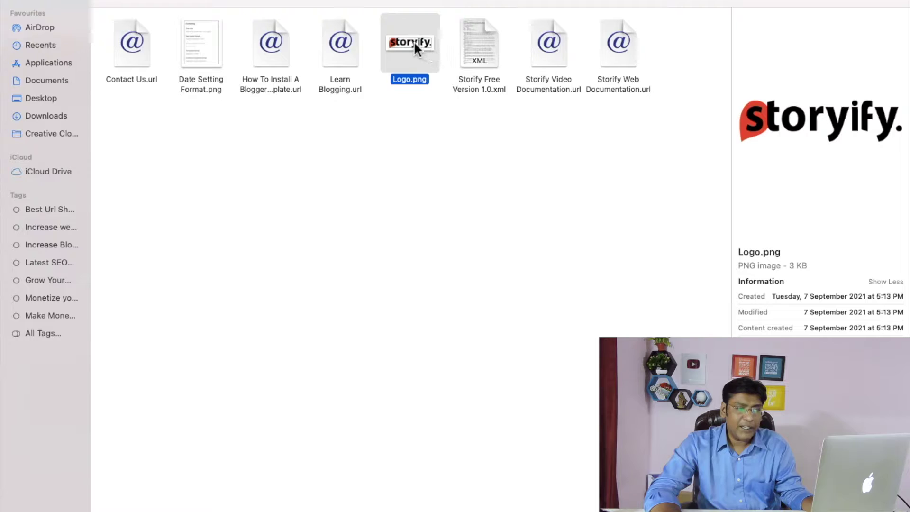
{"action": "left_click", "coordinate": [410, 138]}
{"action": "left_click", "coordinate": [413, 43]}
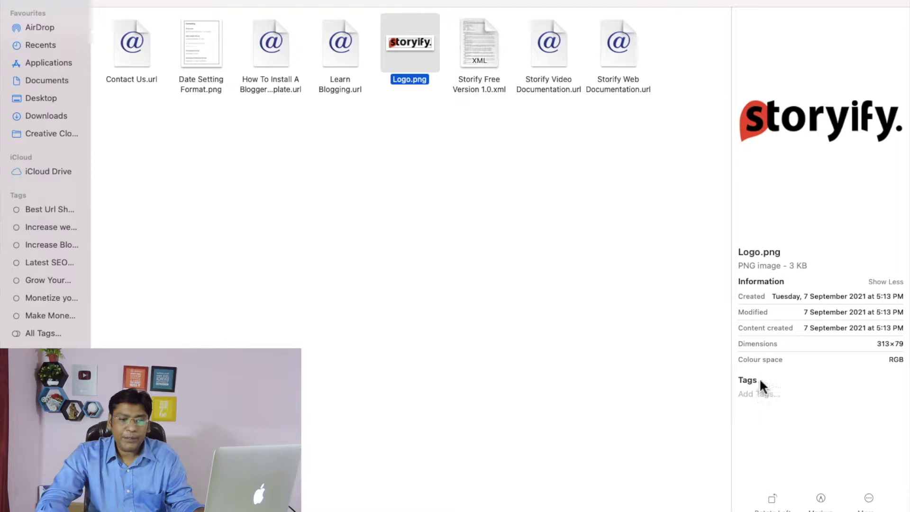
{"action": "left_click_drag", "start_coordinate": [878, 345], "coordinate": [904, 345]}
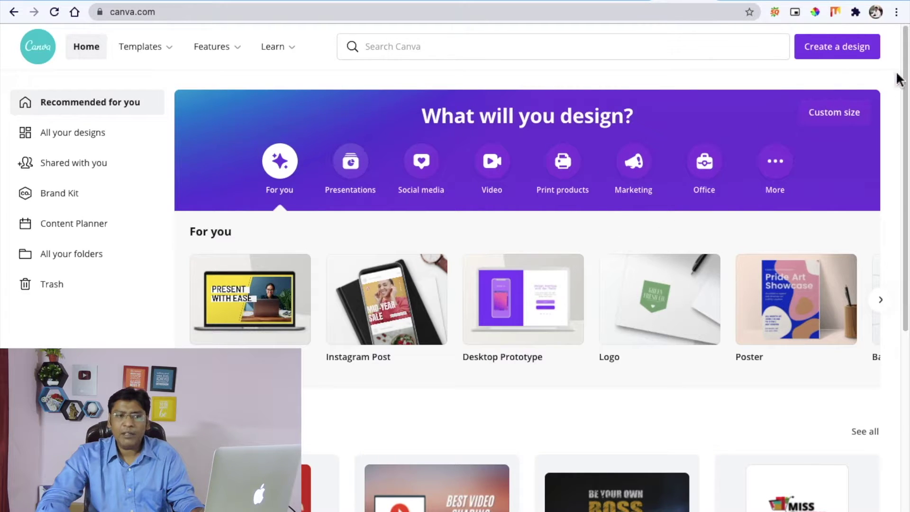
- Switch to Canva and create a new custom-size design of 313 x 79 px
{"action": "left_click", "coordinate": [852, 52]}
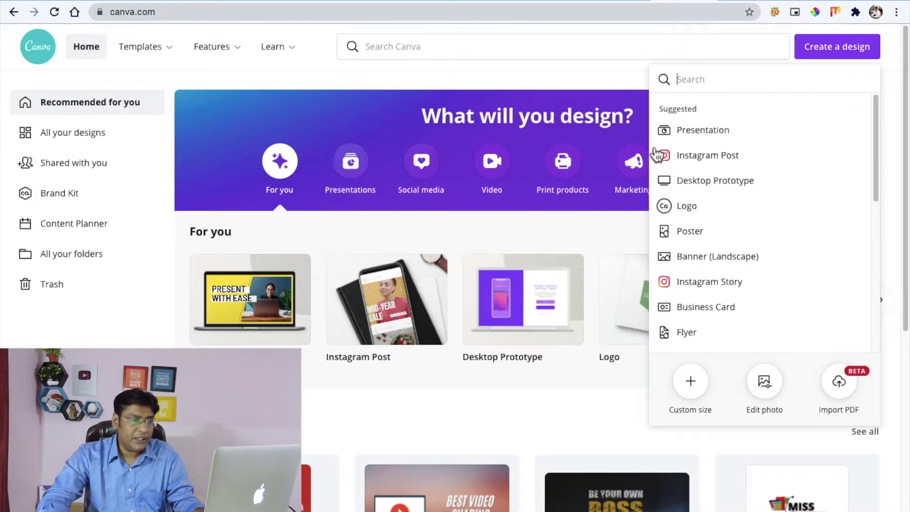
{"action": "left_click", "coordinate": [693, 388]}
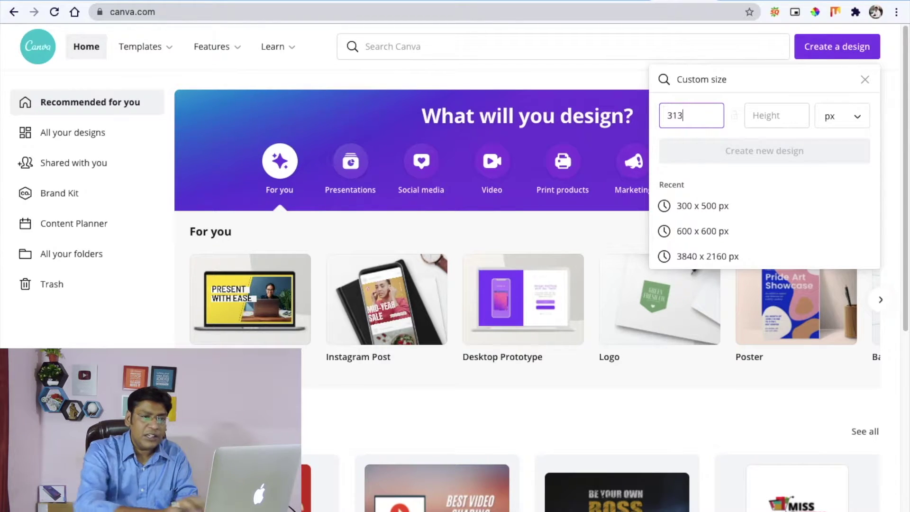
{"action": "left_click", "coordinate": [774, 115]}
{"action": "type", "text": "79"}
{"action": "left_click", "coordinate": [780, 159]}
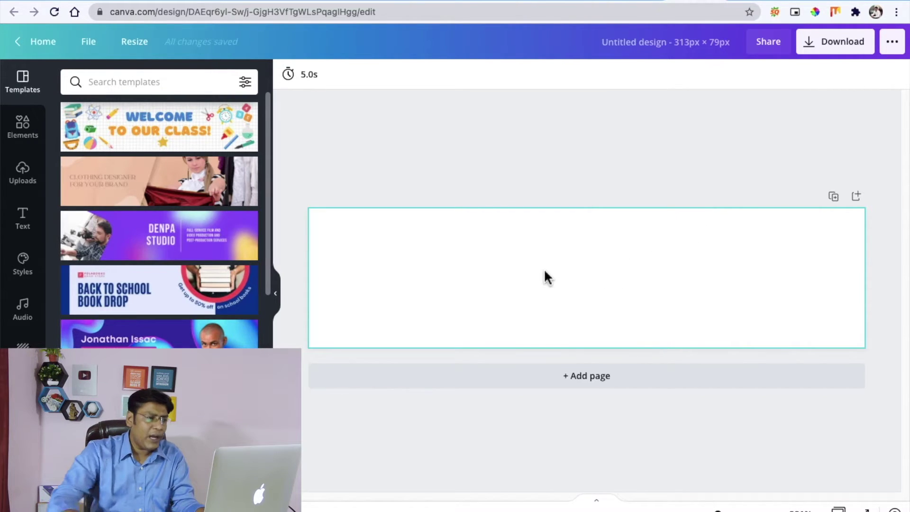
- Add the recently used GLOW text style to the blank page and replace its text with ANANT TECHNICAL
{"action": "left_click", "coordinate": [24, 222]}
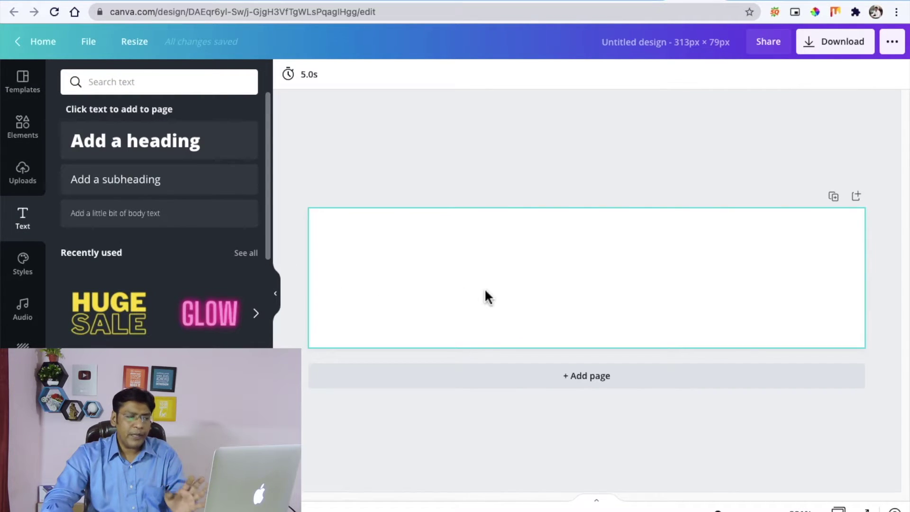
{"action": "left_click", "coordinate": [203, 313]}
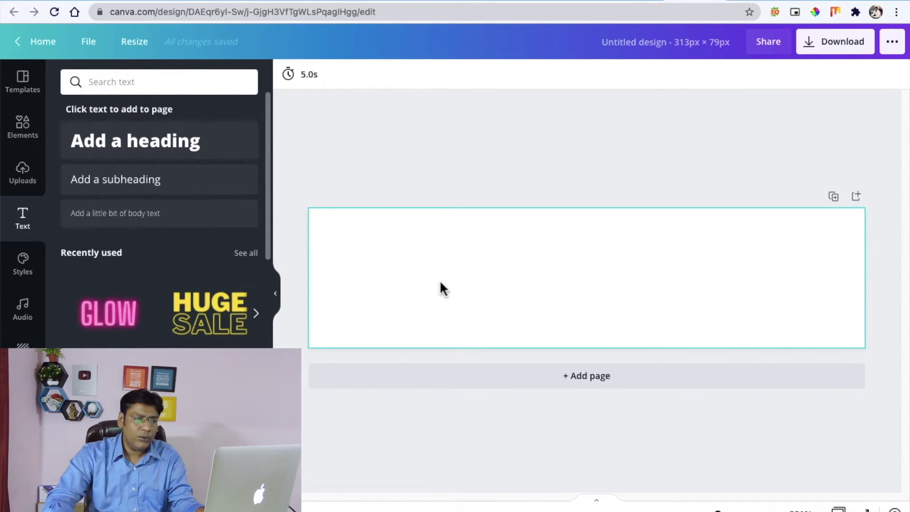
{"action": "double_click", "coordinate": [592, 278]}
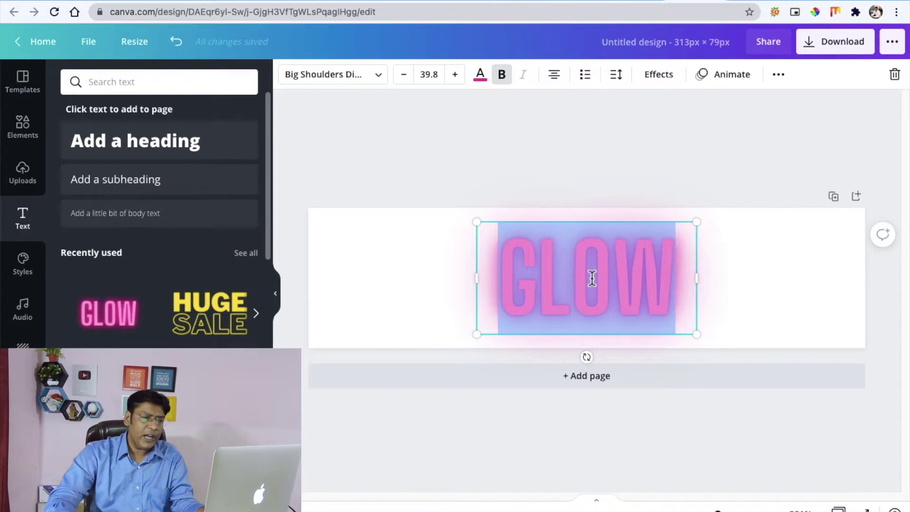
{"action": "type", "text": "ANANT"}
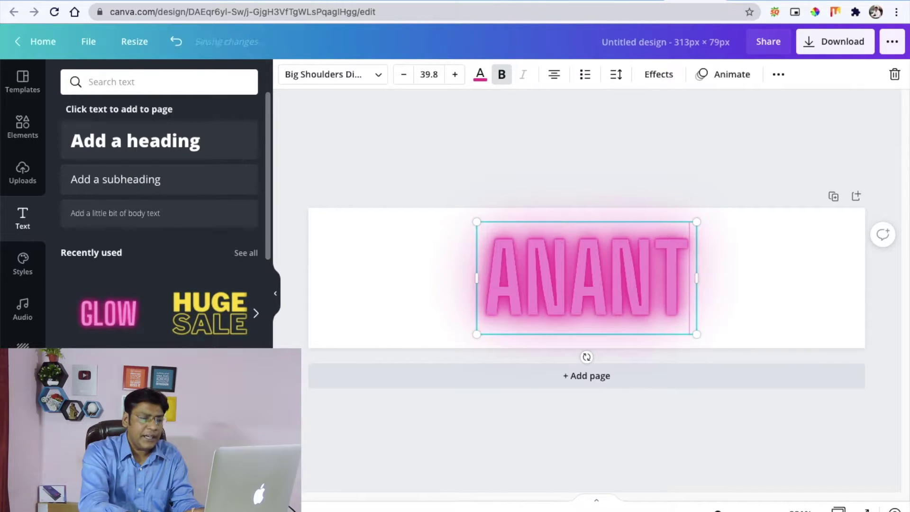
{"action": "type", "text": " TE"}
{"action": "type", "text": "CAL"}
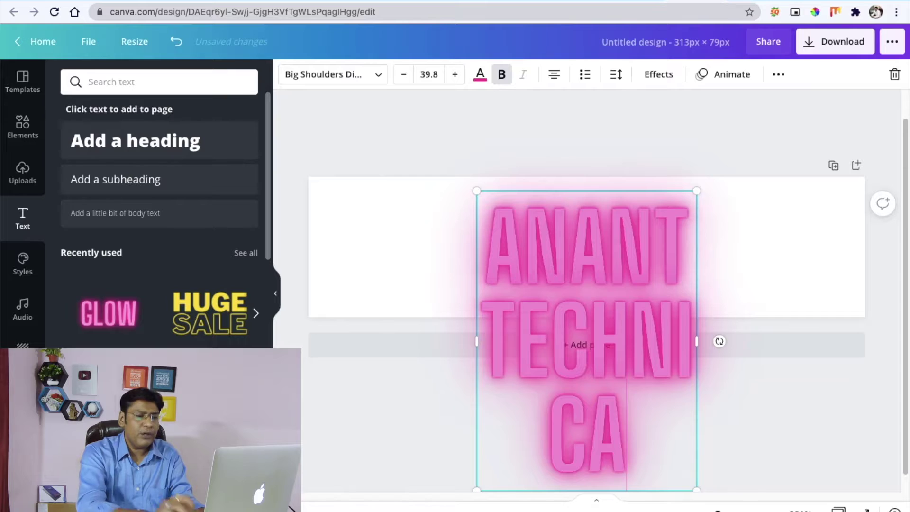
- Widen the text box so ANANT TECHNICAL fits on one line across the banner, and set the font size to 36.8
{"action": "left_click_drag", "start_coordinate": [477, 341], "coordinate": [323, 286]}
{"action": "left_click_drag", "start_coordinate": [700, 328], "coordinate": [853, 306]}
{"action": "left_click", "coordinate": [406, 76]}
{"action": "left_click", "coordinate": [406, 76]}
{"action": "left_click", "coordinate": [406, 76]}
{"action": "left_click", "coordinate": [406, 75]}
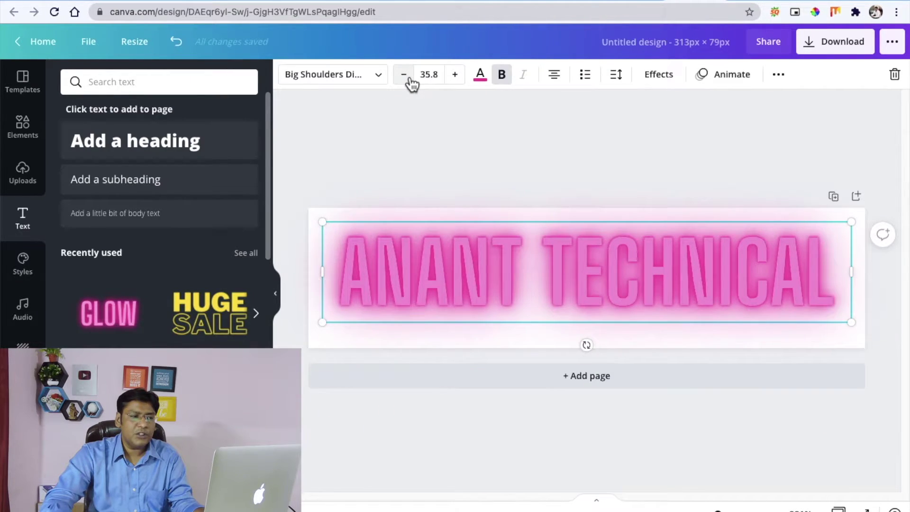
{"action": "left_click", "coordinate": [456, 76]}
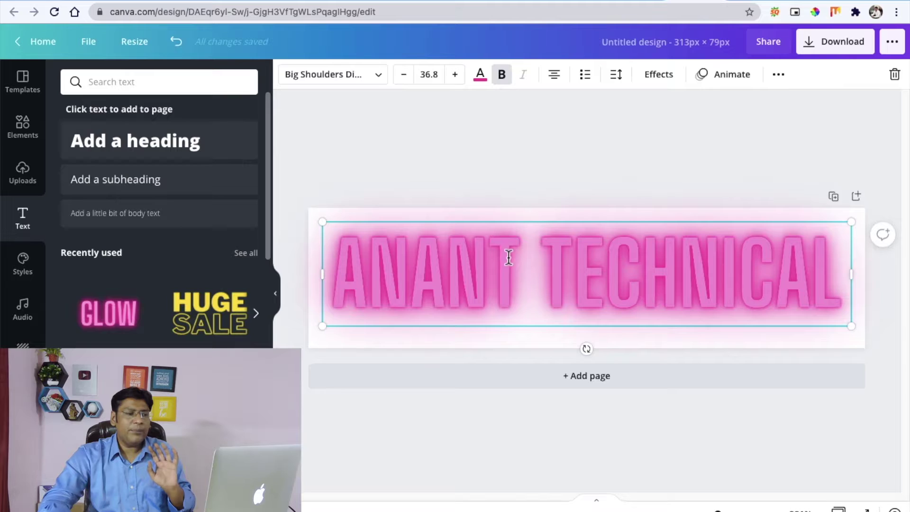
- Search the graphics elements for "technical" and add the headset support agent with a laptop to the design
{"action": "left_click", "coordinate": [26, 126]}
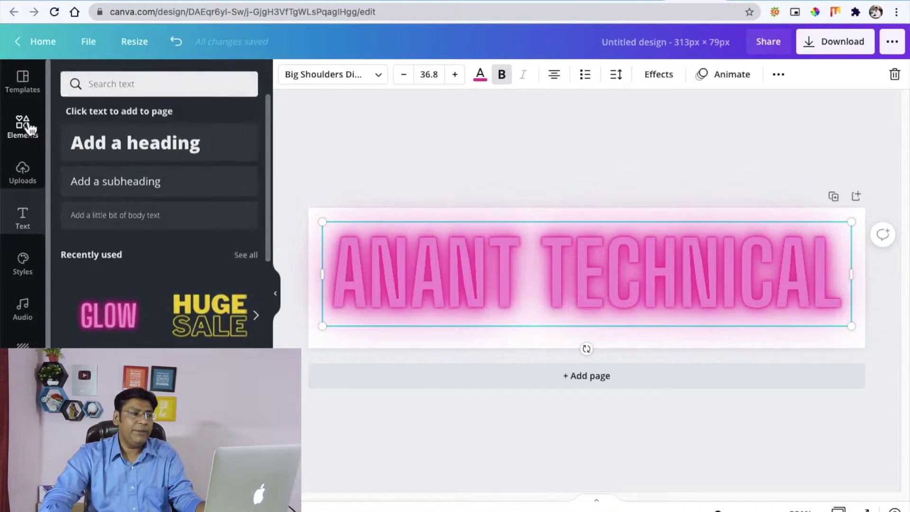
{"action": "left_click", "coordinate": [136, 84]}
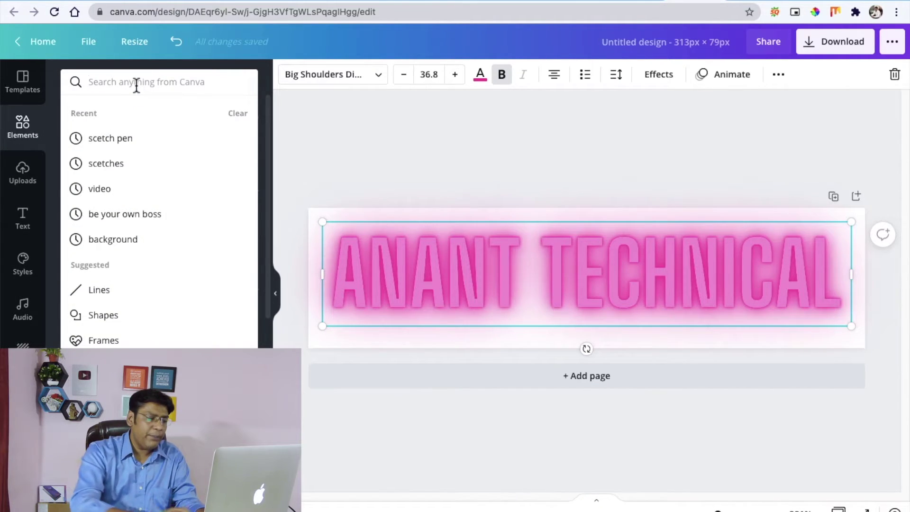
{"action": "type", "text": "technical"}
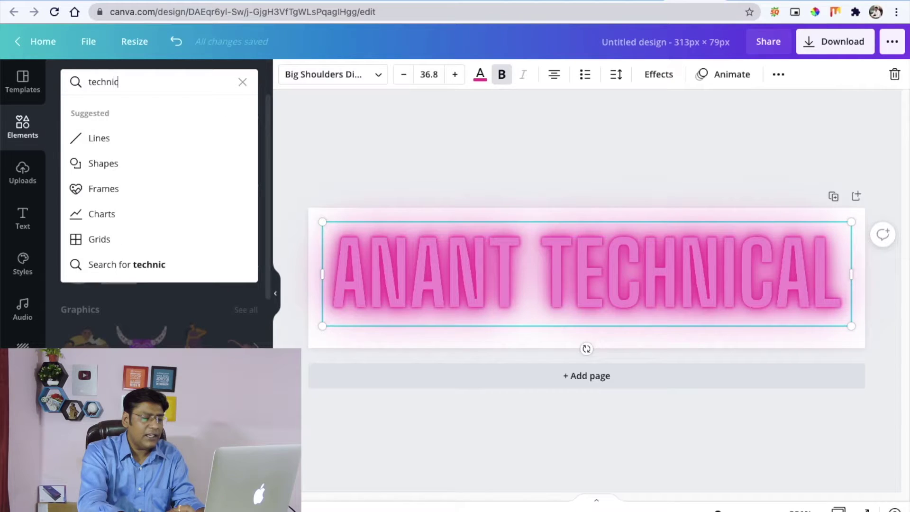
{"action": "key", "text": "Return"}
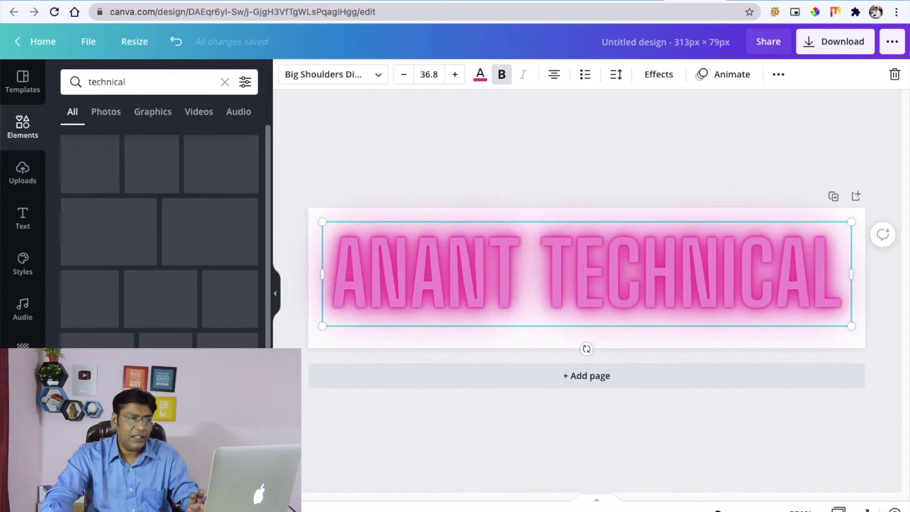
{"action": "left_click", "coordinate": [155, 114]}
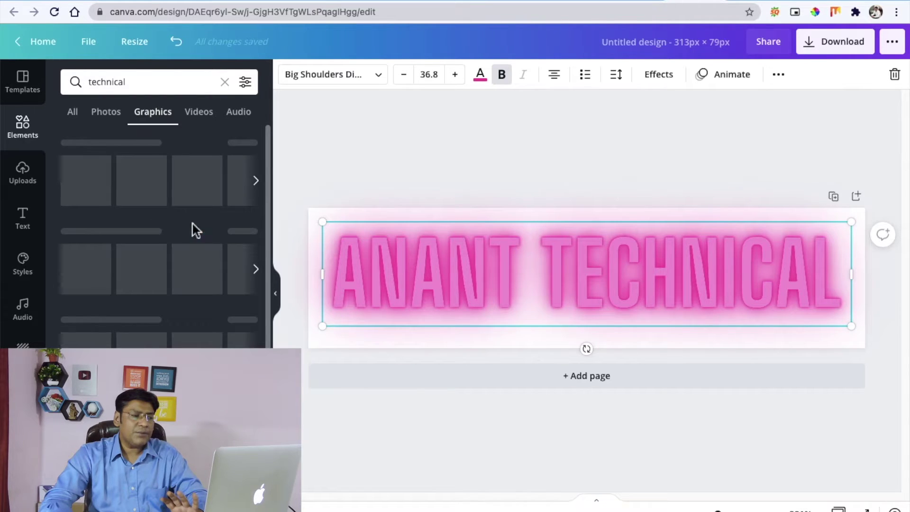
{"action": "scroll", "coordinate": [193, 228], "scroll_direction": "down", "scroll_amount": 5}
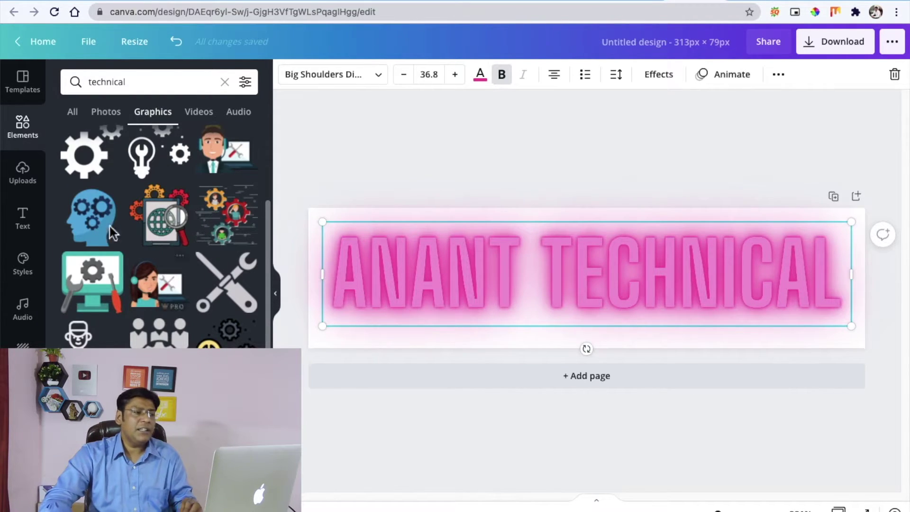
{"action": "scroll", "coordinate": [199, 199], "scroll_direction": "up", "scroll_amount": 1}
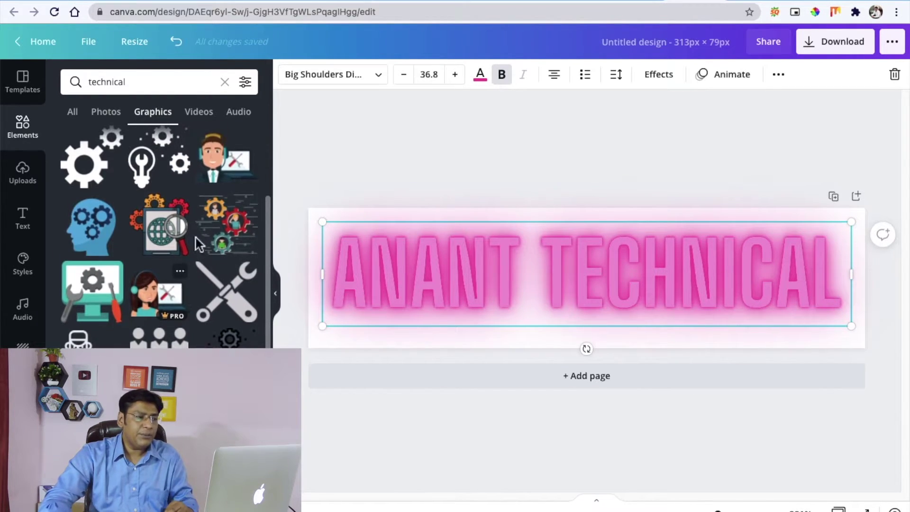
{"action": "left_click", "coordinate": [229, 166]}
- Move the support agent graphic to the left end of the banner and enlarge it to nearly the banner's height
{"action": "left_click_drag", "start_coordinate": [585, 280], "coordinate": [352, 282]}
{"action": "left_click_drag", "start_coordinate": [395, 317], "coordinate": [422, 339]}
{"action": "left_click_drag", "start_coordinate": [415, 257], "coordinate": [433, 233]}
{"action": "left_click_drag", "start_coordinate": [355, 285], "coordinate": [352, 272]}
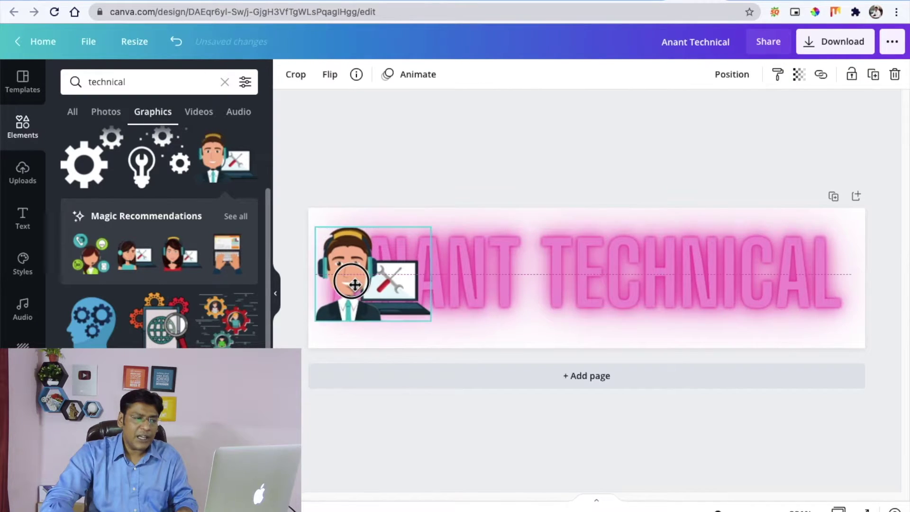
- Shrink the ANANT TECHNICAL text to size 28.4 and position it to the right of the support agent graphic
{"action": "left_click", "coordinate": [477, 283]}
{"action": "left_click_drag", "start_coordinate": [327, 225], "coordinate": [443, 244]}
{"action": "left_click_drag", "start_coordinate": [524, 264], "coordinate": [522, 264]}
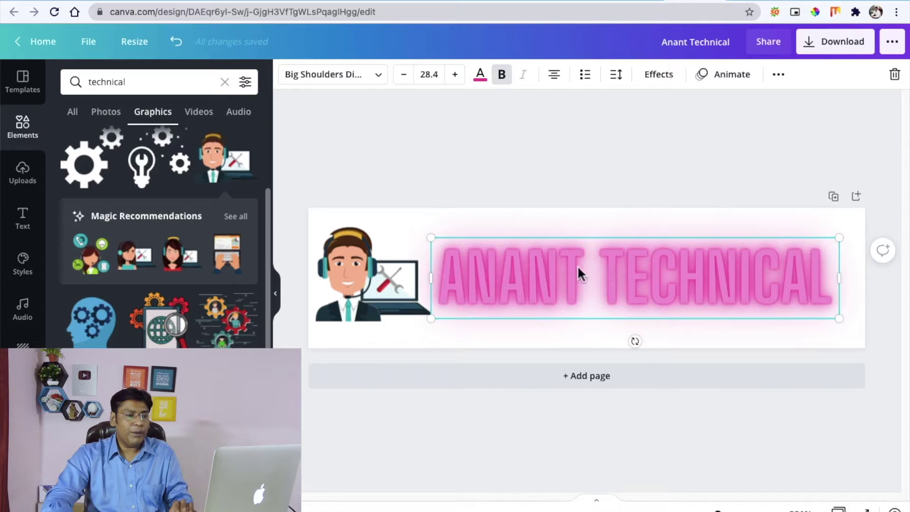
- Change the ANANT TECHNICAL text colour to black and set its effect style to None
{"action": "left_click", "coordinate": [481, 76]}
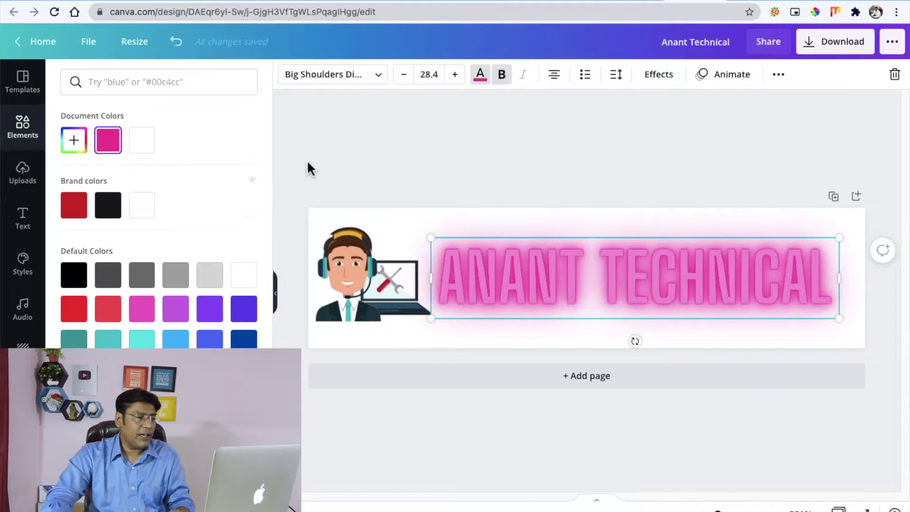
{"action": "left_click", "coordinate": [102, 284]}
{"action": "left_click", "coordinate": [660, 78]}
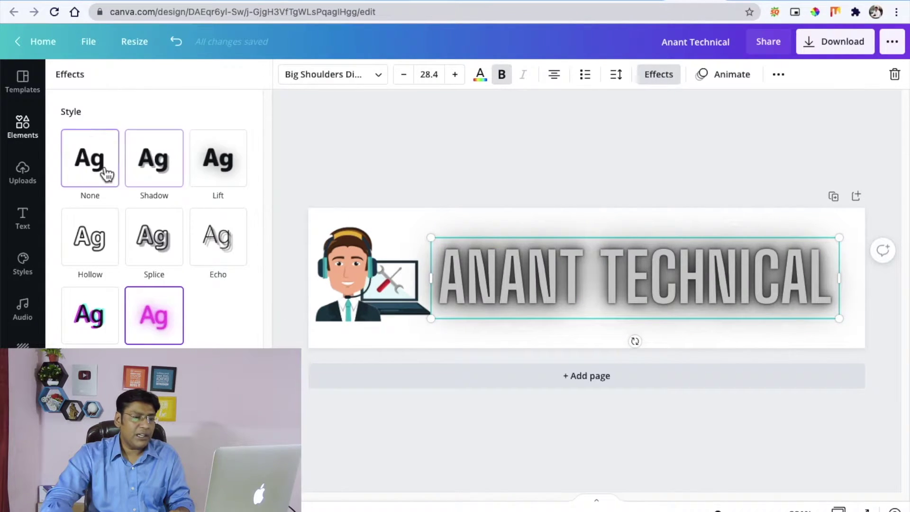
{"action": "left_click", "coordinate": [105, 175]}
{"action": "left_click", "coordinate": [522, 176]}
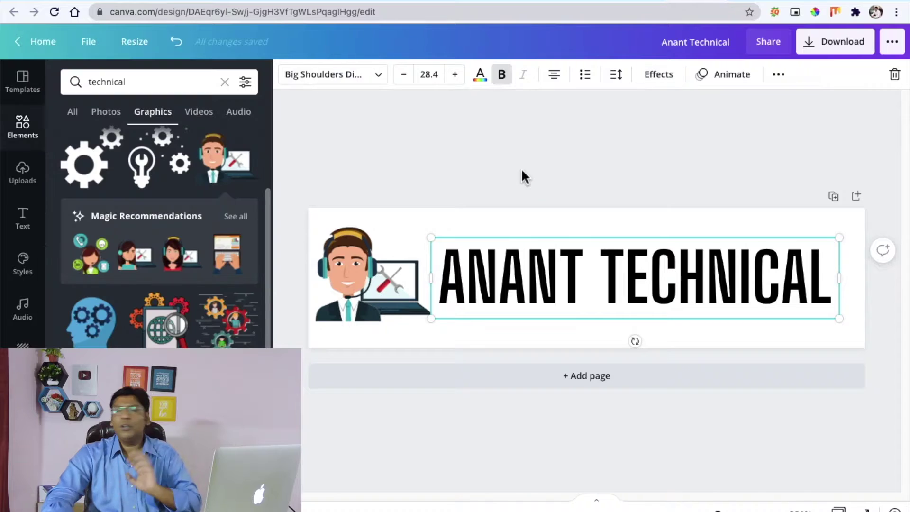
- Download the logo design as a PNG with a transparent background, and close the file preview and the saved-design message
{"action": "left_click", "coordinate": [625, 199]}
{"action": "left_click", "coordinate": [838, 43]}
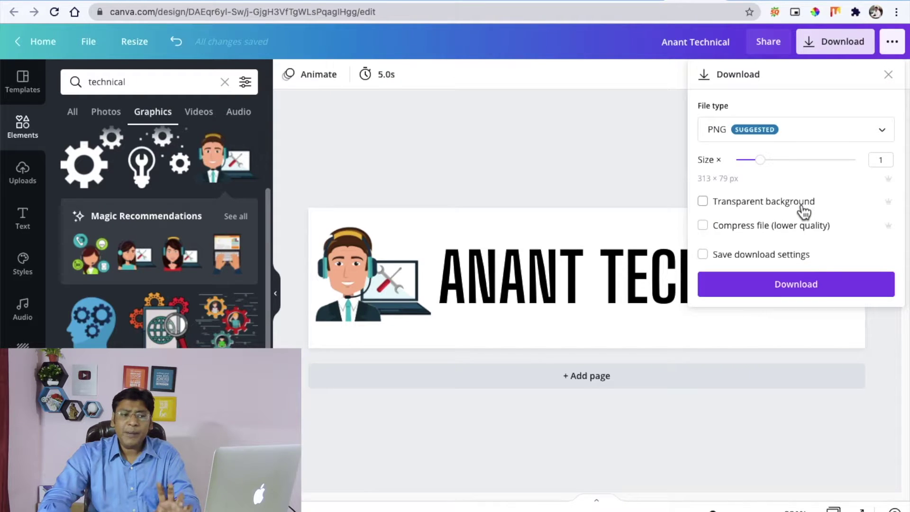
{"action": "left_click", "coordinate": [714, 208]}
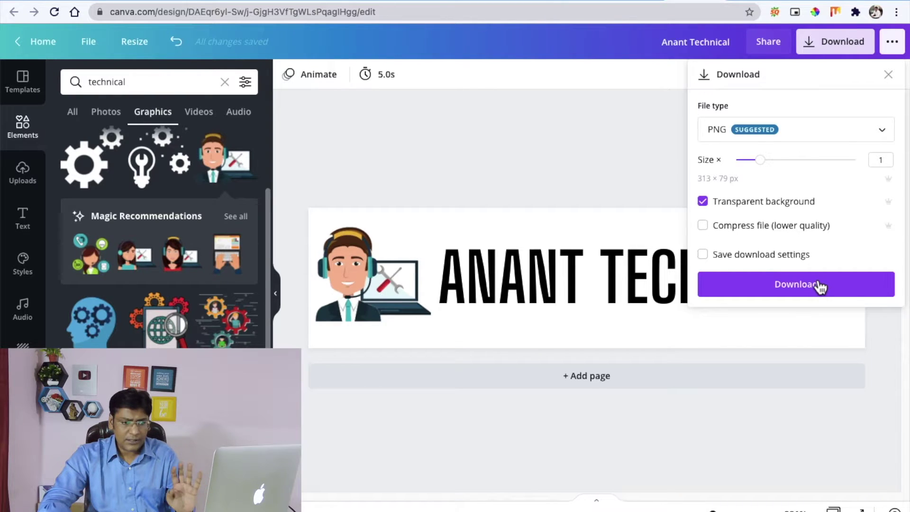
{"action": "left_click", "coordinate": [763, 290]}
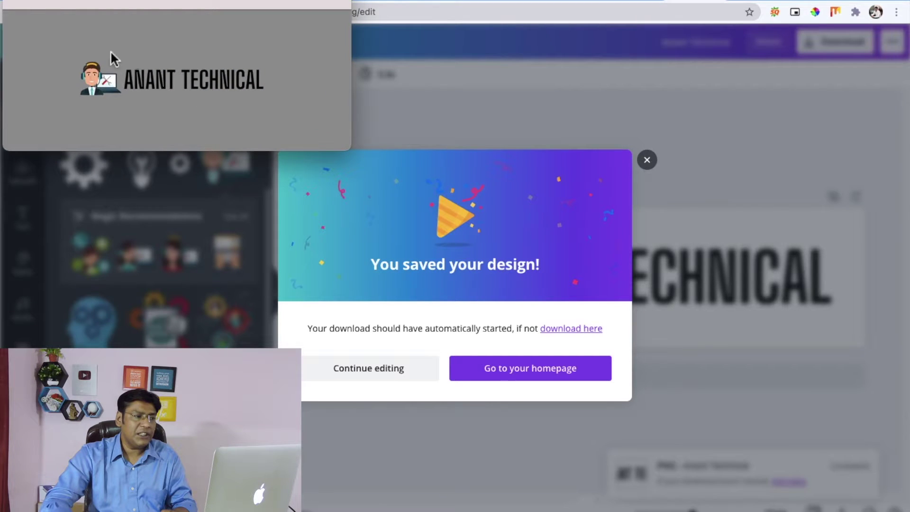
{"action": "left_click", "coordinate": [12, 4]}
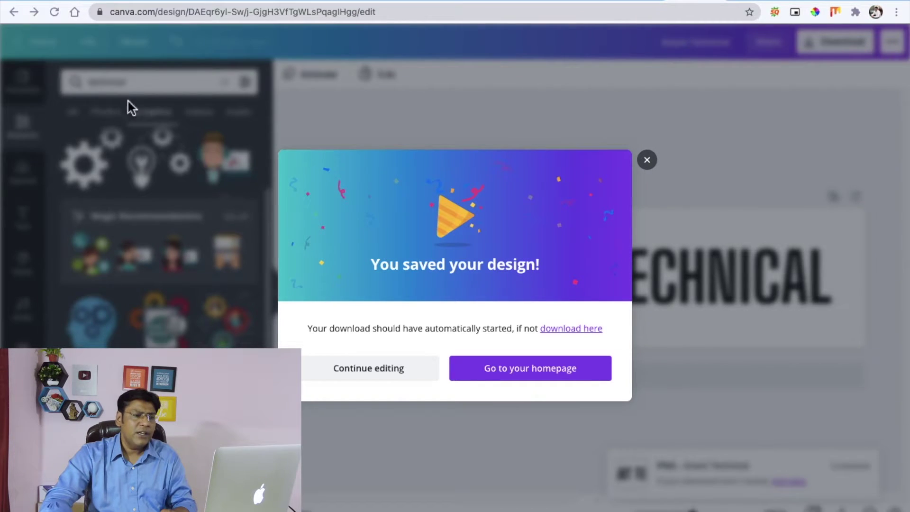
{"action": "left_click", "coordinate": [647, 160]}
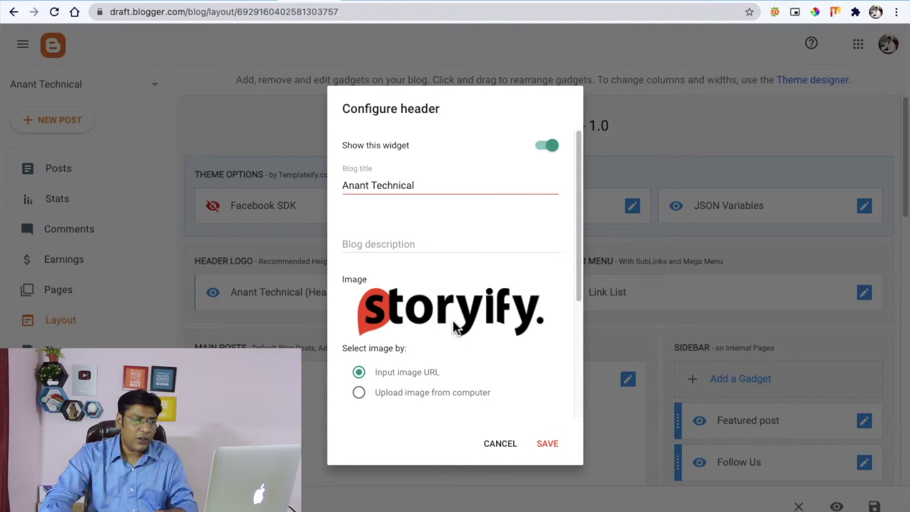
- Switch to the Blogger header configuration, upload the downloaded logo from the Downloads folder as the header image, and save it
{"action": "scroll", "coordinate": [458, 327], "scroll_direction": "down", "scroll_amount": 5}
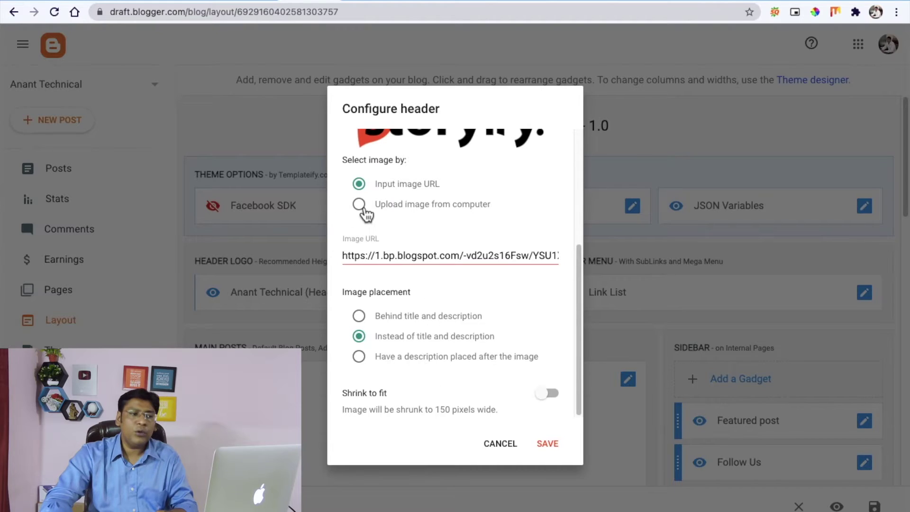
{"action": "left_click", "coordinate": [359, 204]}
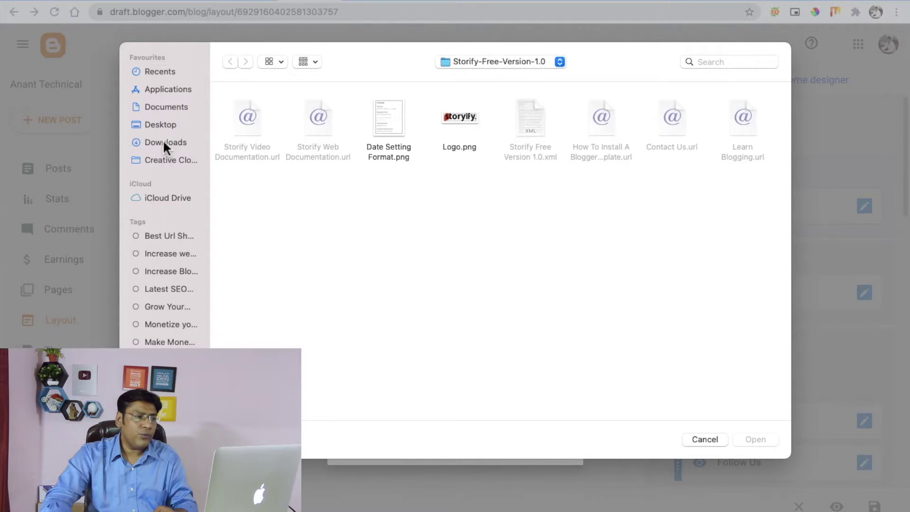
{"action": "left_click", "coordinate": [163, 142]}
{"action": "double_click", "coordinate": [252, 119]}
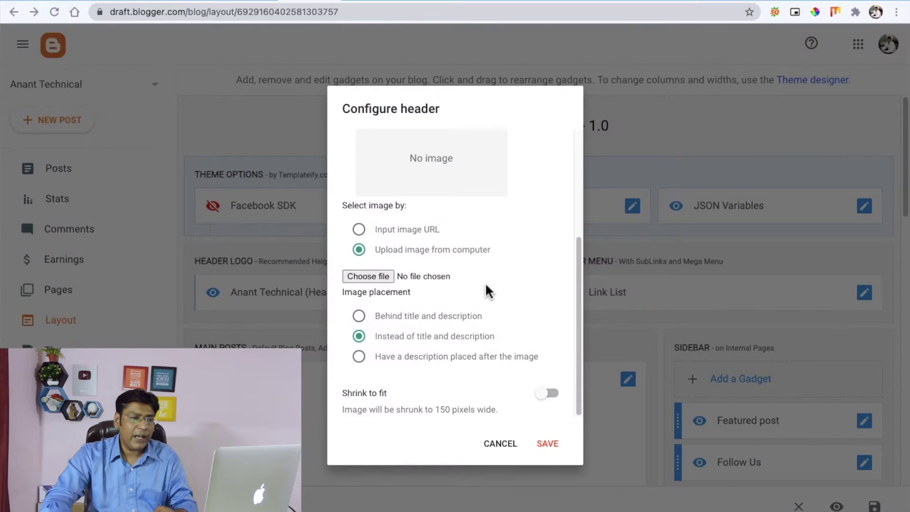
{"action": "left_click", "coordinate": [548, 444]}
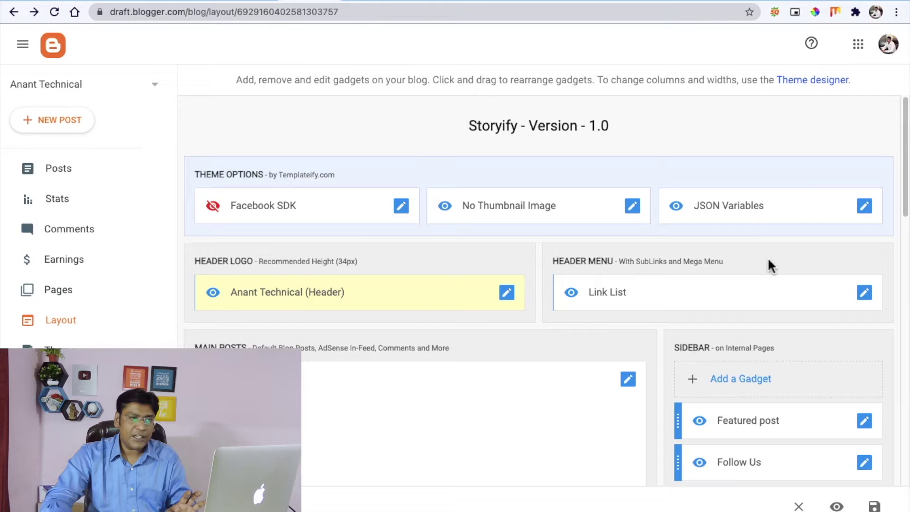
- Reload the live blog and check the header logo and menu against the Blogger layout
{"action": "left_click", "coordinate": [368, 3]}
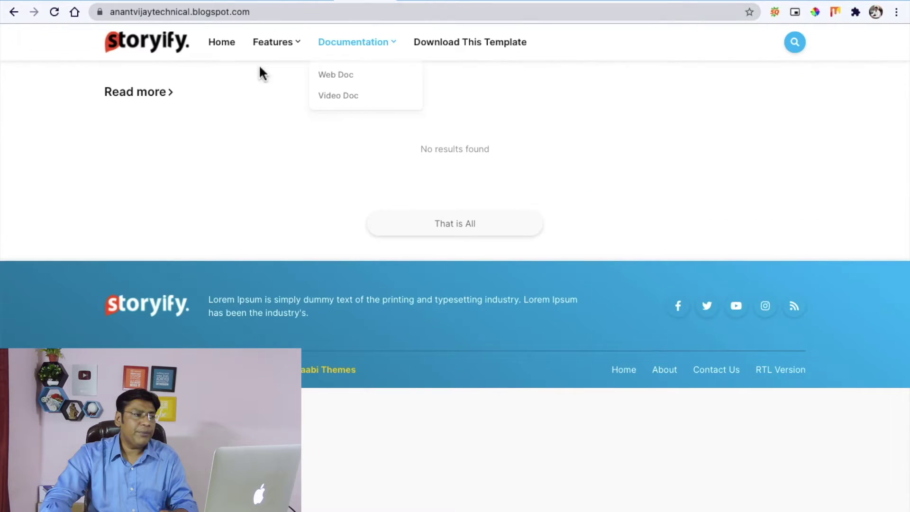
{"action": "left_click", "coordinate": [54, 12]}
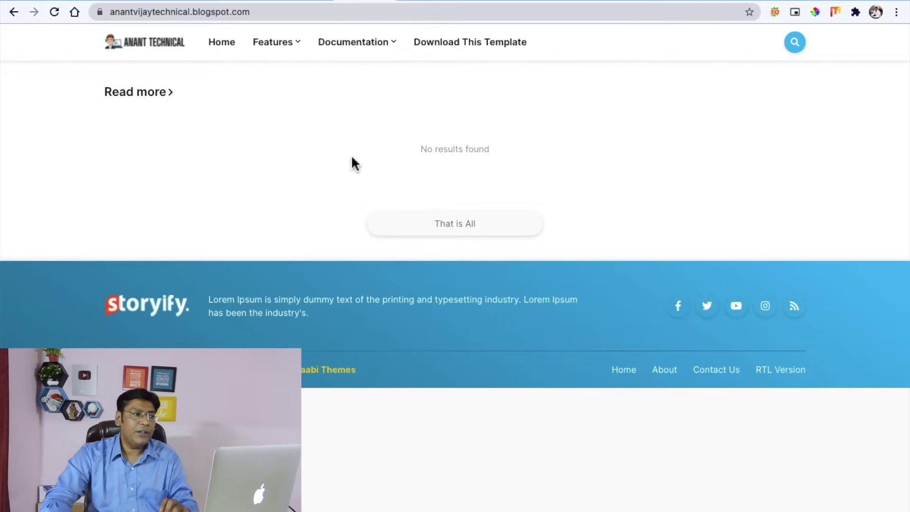
{"action": "left_click", "coordinate": [146, 56]}
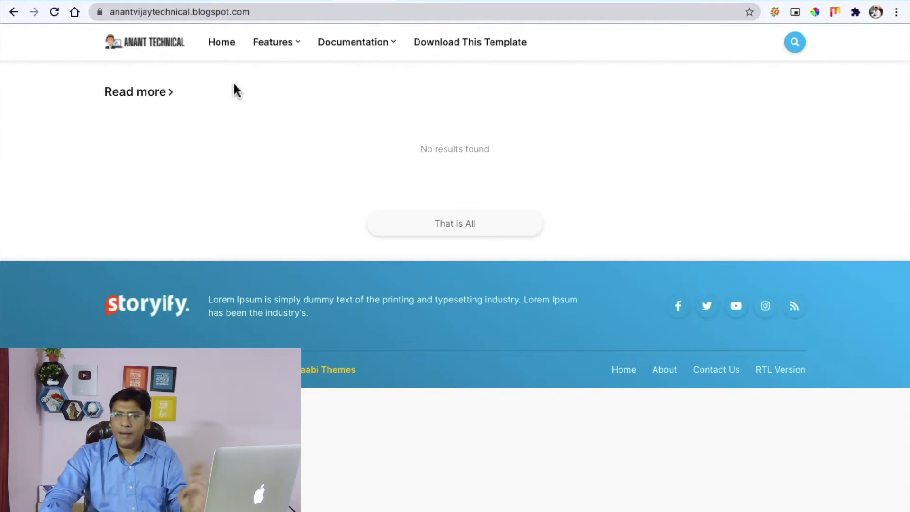
{"action": "left_click", "coordinate": [305, 1]}
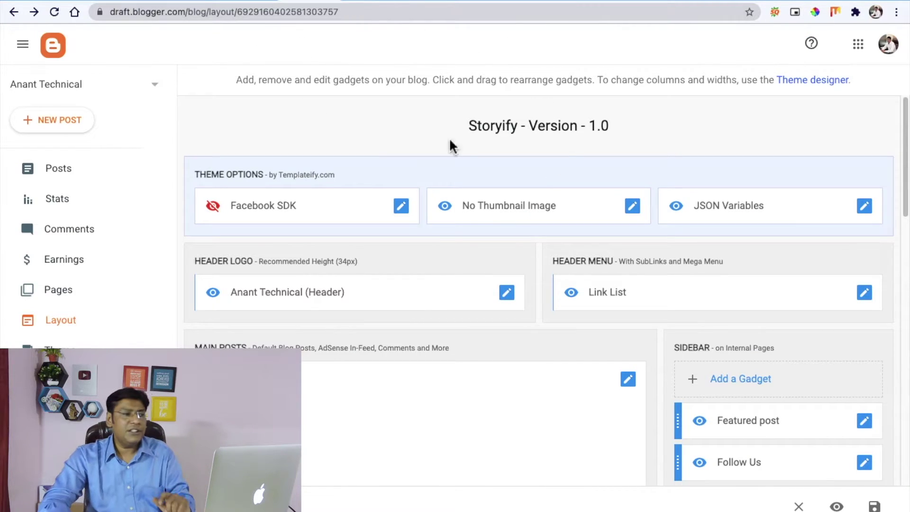
{"action": "left_click", "coordinate": [365, 2]}
{"action": "mouse_move", "coordinate": [311, 52]}
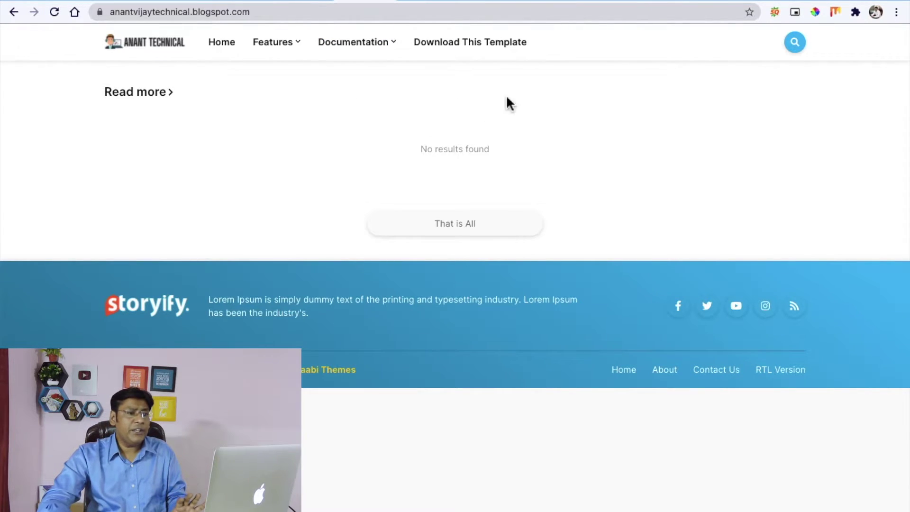
- Switch to the SEO tools dashboard and examine the available tools, their monthly prices, the combo plan and the testing tools
{"action": "left_click", "coordinate": [470, 1]}
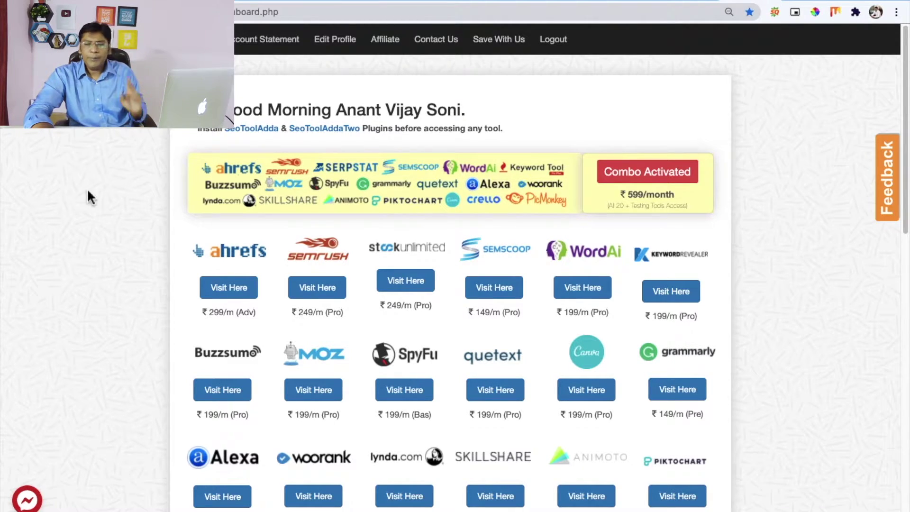
{"action": "scroll", "coordinate": [90, 197], "scroll_direction": "down", "scroll_amount": 1}
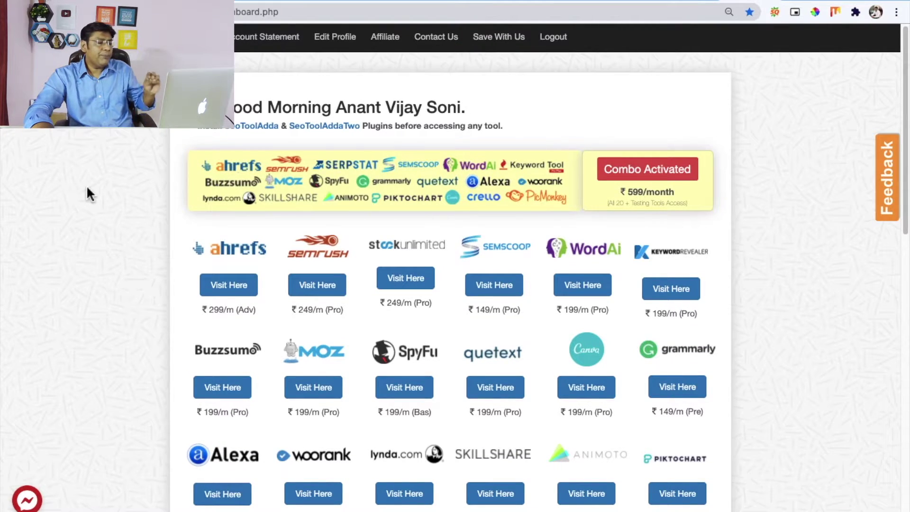
{"action": "scroll", "coordinate": [67, 252], "scroll_direction": "down", "scroll_amount": 4}
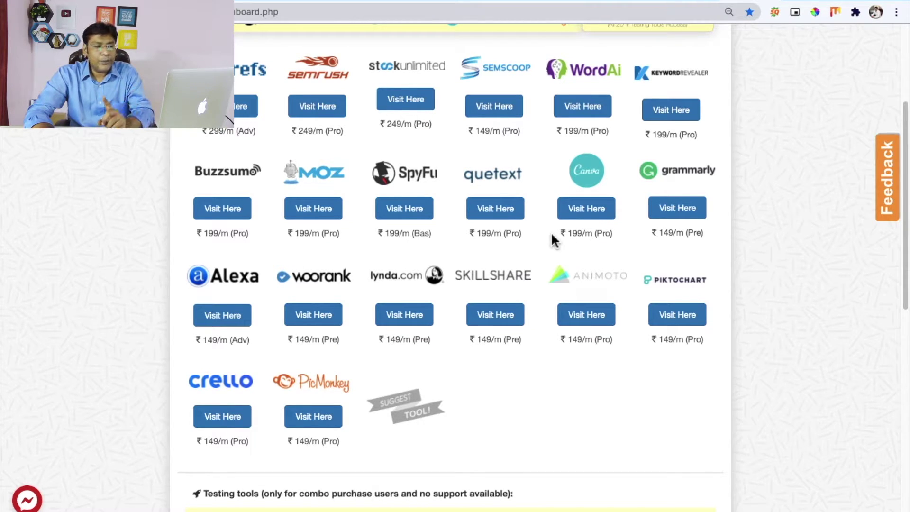
{"action": "scroll", "coordinate": [469, 230], "scroll_direction": "up", "scroll_amount": 4}
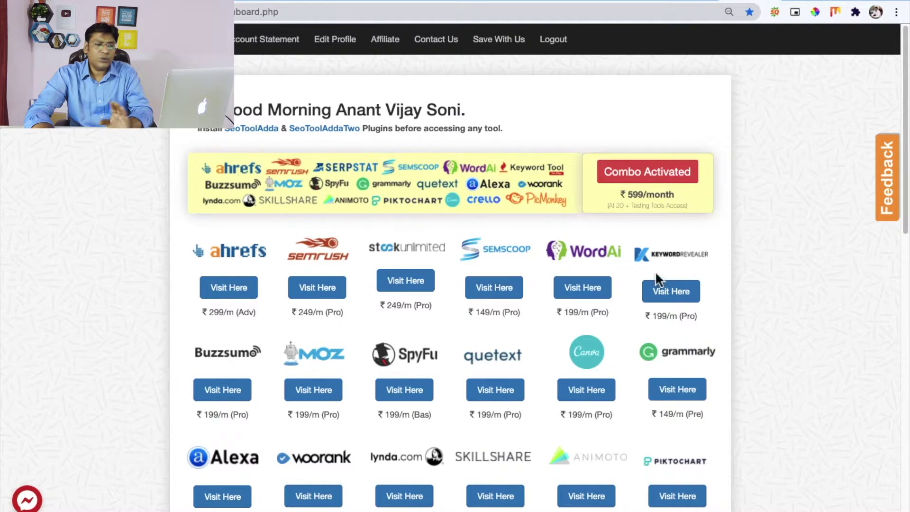
{"action": "scroll", "coordinate": [229, 304], "scroll_direction": "down", "scroll_amount": 4}
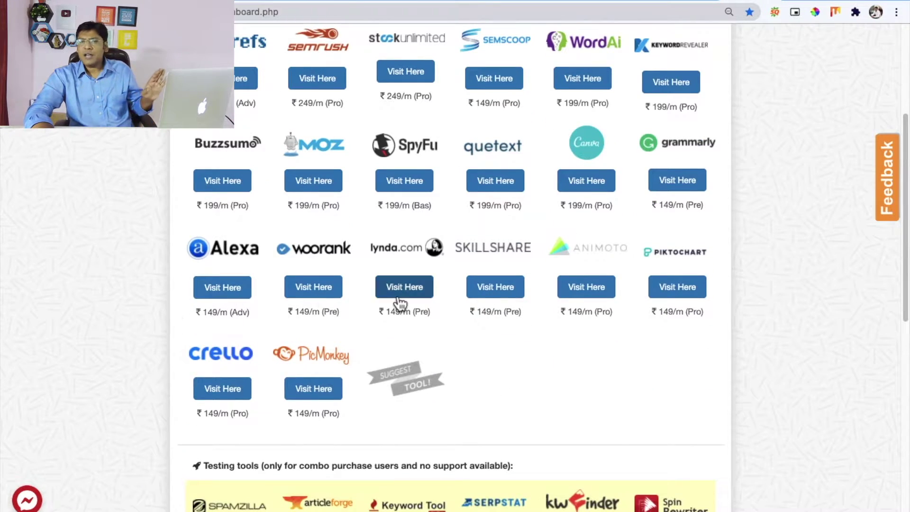
{"action": "scroll", "coordinate": [398, 303], "scroll_direction": "down", "scroll_amount": 4}
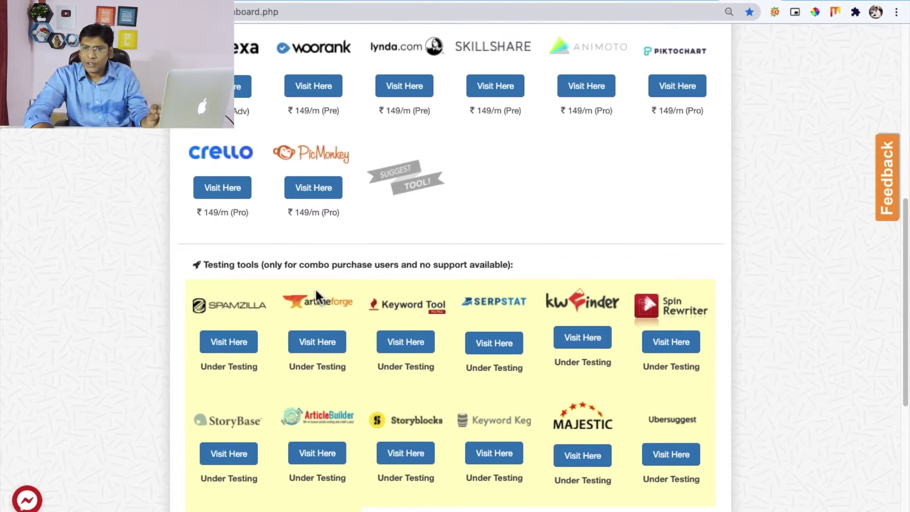
{"action": "scroll", "coordinate": [316, 297], "scroll_direction": "up", "scroll_amount": 2}
{"action": "scroll", "coordinate": [315, 294], "scroll_direction": "up", "scroll_amount": 2}
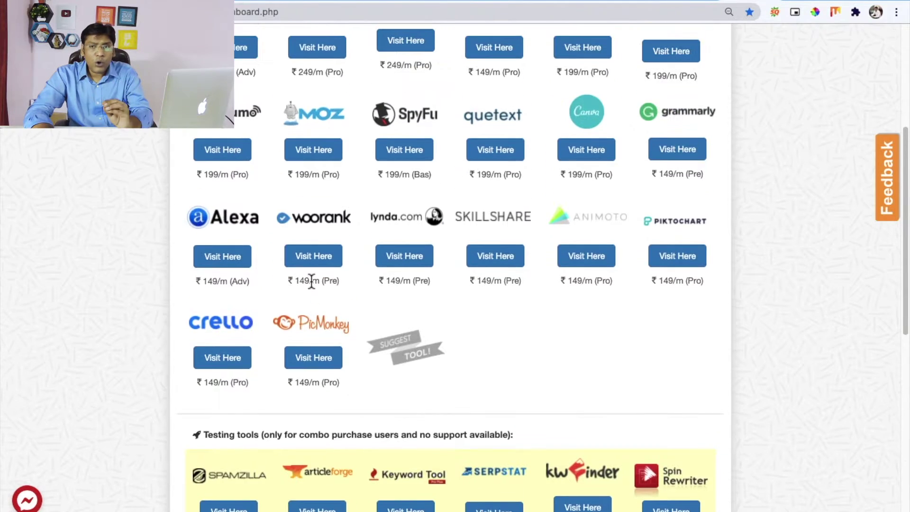
{"action": "scroll", "coordinate": [311, 280], "scroll_direction": "up", "scroll_amount": 5}
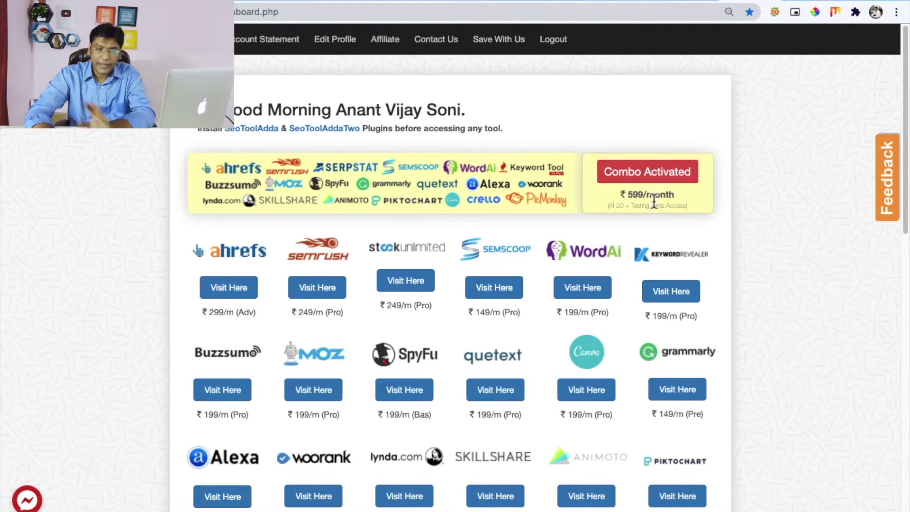
- Look over the YouTube channel's free hosting videos, the SEO tools dashboard and the Qopywriter.ai article list
{"action": "left_click", "coordinate": [673, 178]}
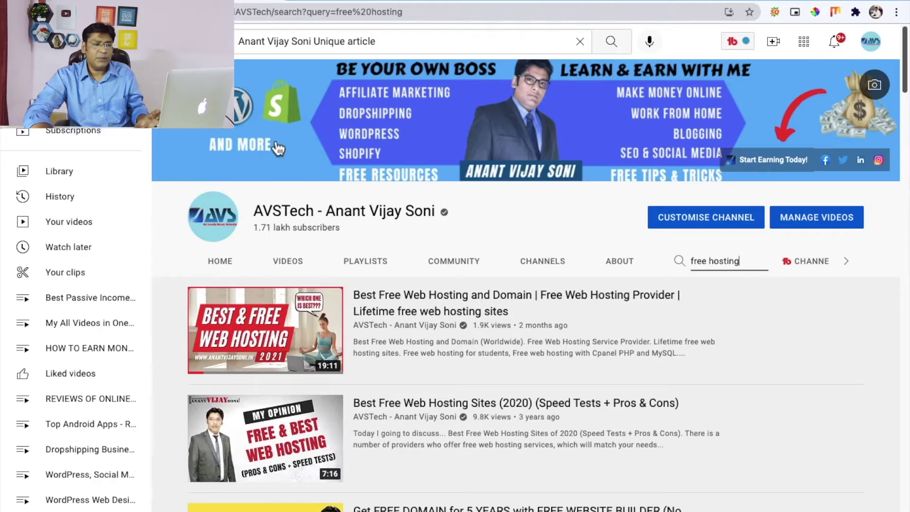
{"action": "left_click", "coordinate": [711, 263]}
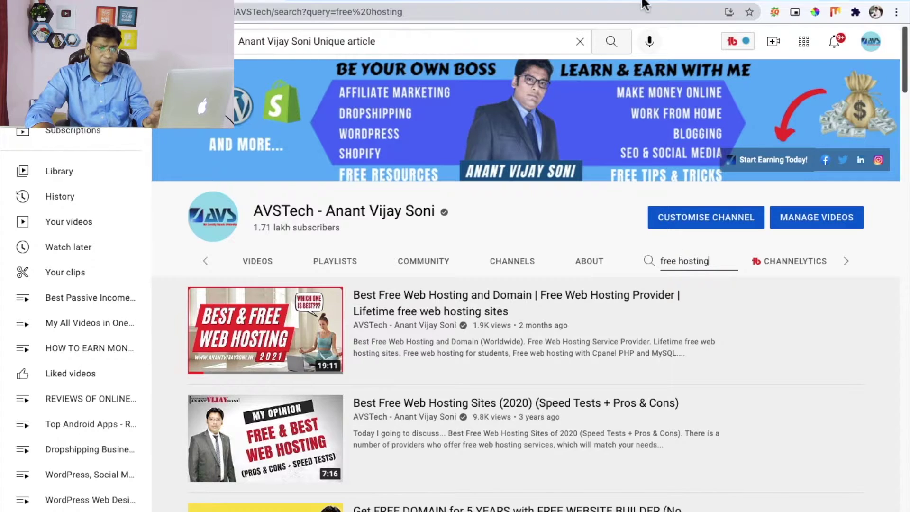
{"action": "left_click", "coordinate": [738, 3]}
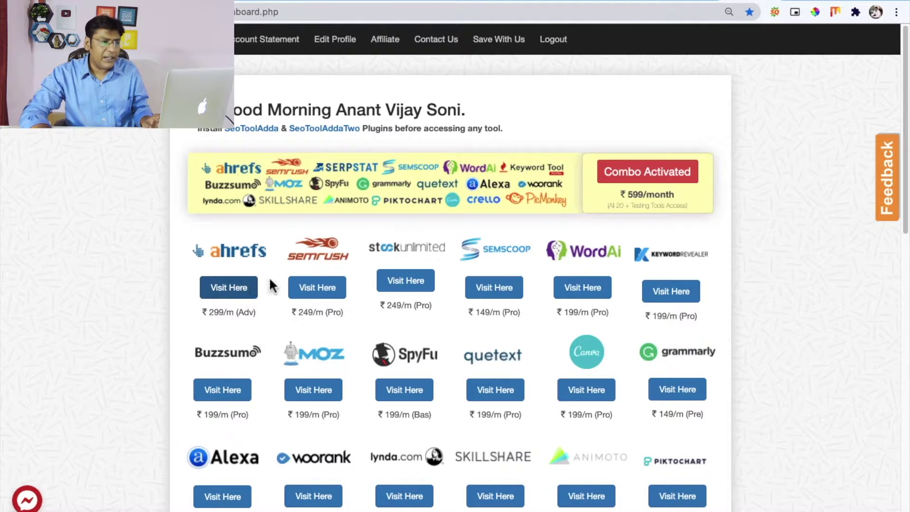
{"action": "left_click", "coordinate": [469, 2]}
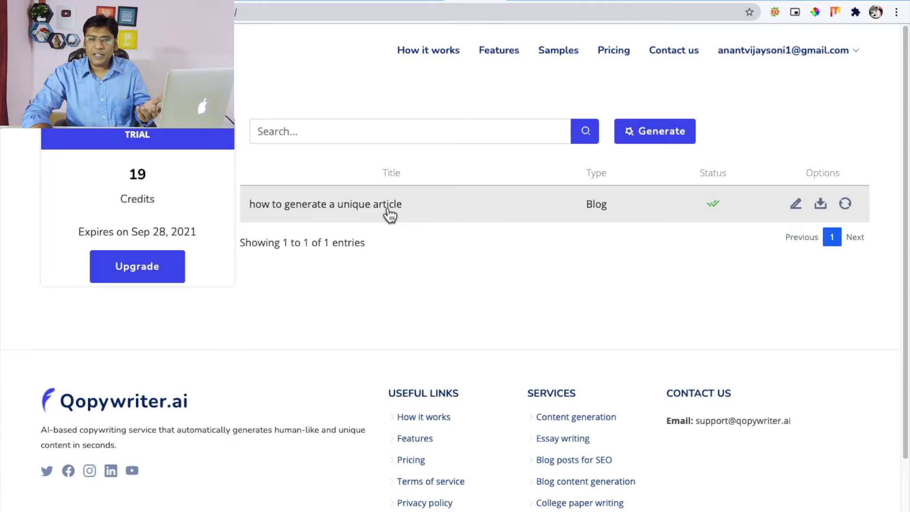
- Switch back to Blogger and create a new post from the blog's Posts page
{"action": "left_click", "coordinate": [371, 2]}
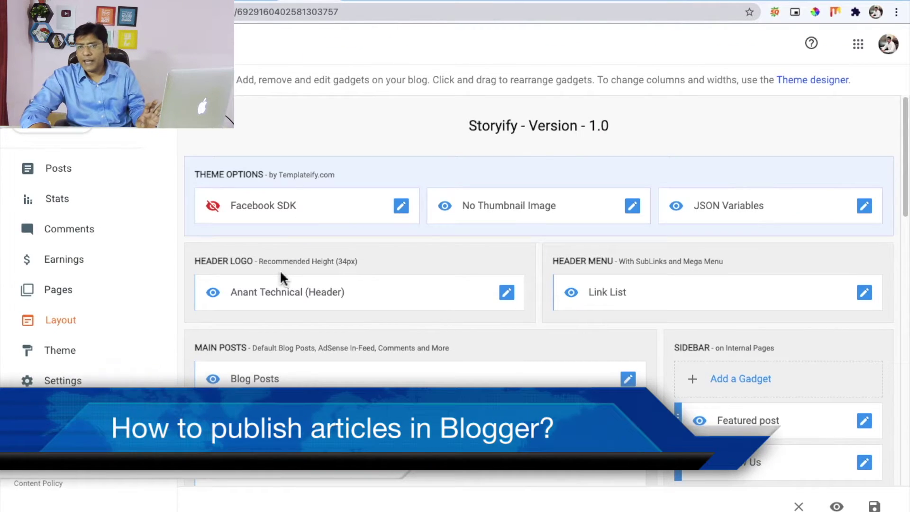
{"action": "left_click", "coordinate": [71, 173]}
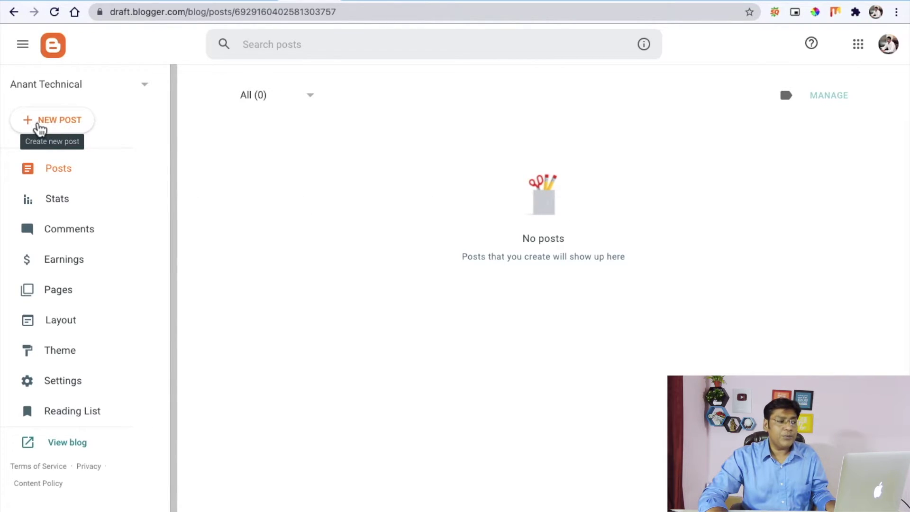
{"action": "left_click", "coordinate": [67, 125]}
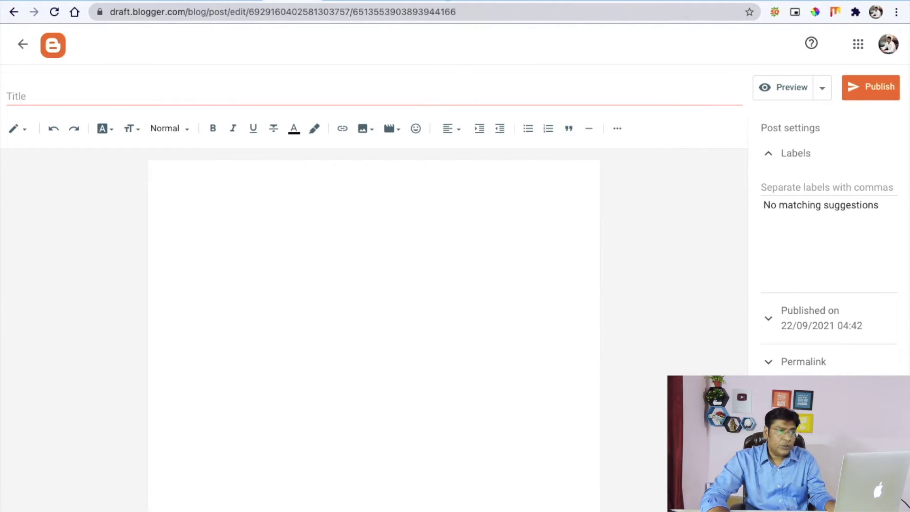
- Open the generated article in Qopywriter.ai and copy its heading "how to generate a unique article" into the Blogger post's title
{"action": "left_click", "coordinate": [493, 6]}
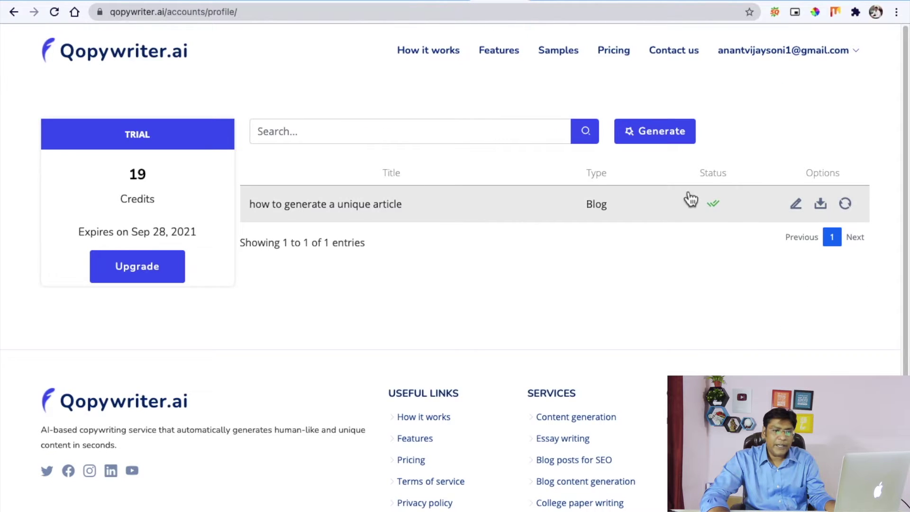
{"action": "left_click", "coordinate": [797, 206]}
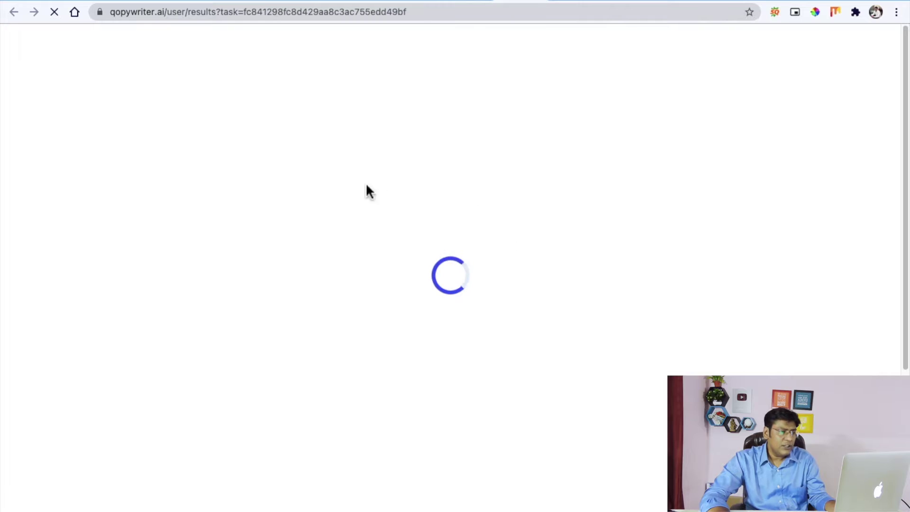
{"action": "left_click_drag", "start_coordinate": [293, 193], "coordinate": [599, 189]}
{"action": "key", "text": "ctrl+c"}
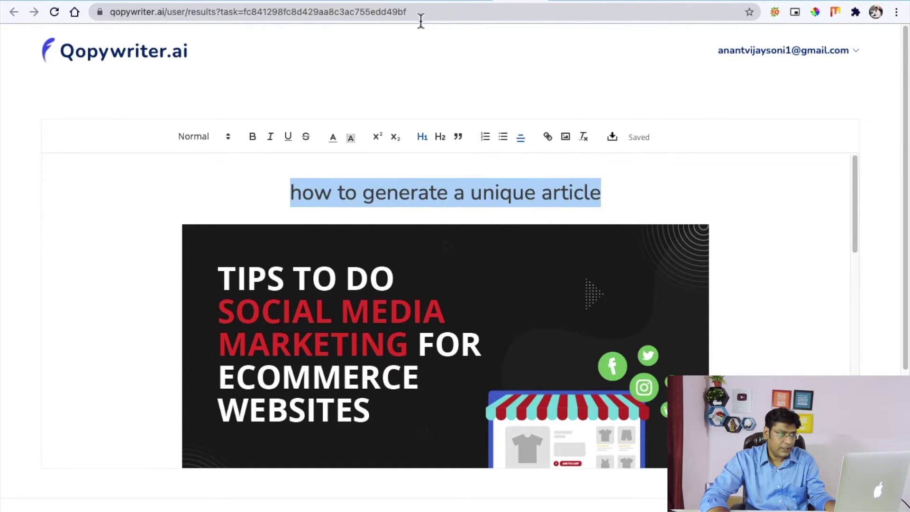
{"action": "key", "text": "ctrl+Tab"}
{"action": "key", "text": "ctrl+Tab"}
{"action": "left_click", "coordinate": [140, 91]}
{"action": "key", "text": "ctrl+v"}
- Correct the post title to read "How to generate a unique article?" with a capital H and a question mark
{"action": "left_click", "coordinate": [14, 100]}
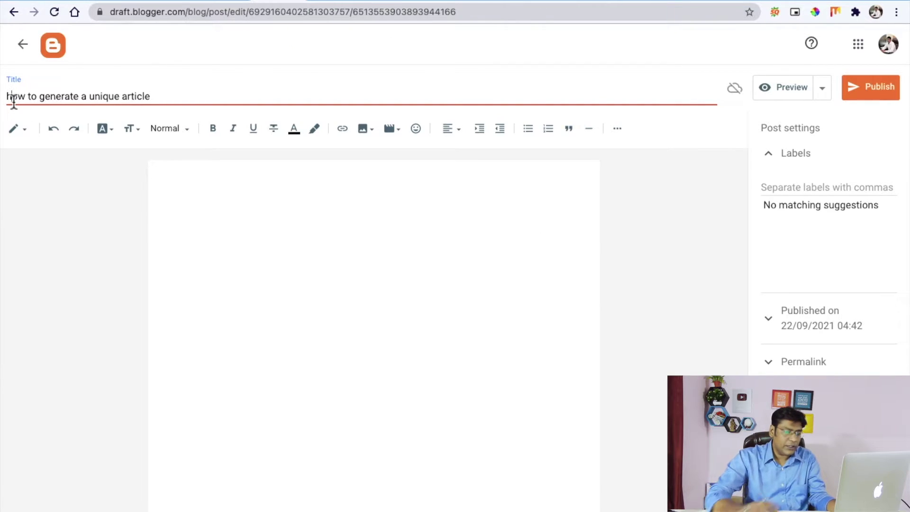
{"action": "key", "text": "BackSpace"}
{"action": "type", "text": "H"}
{"action": "left_click", "coordinate": [163, 94]}
{"action": "type", "text": "?"}
{"action": "key", "text": "Tab"}
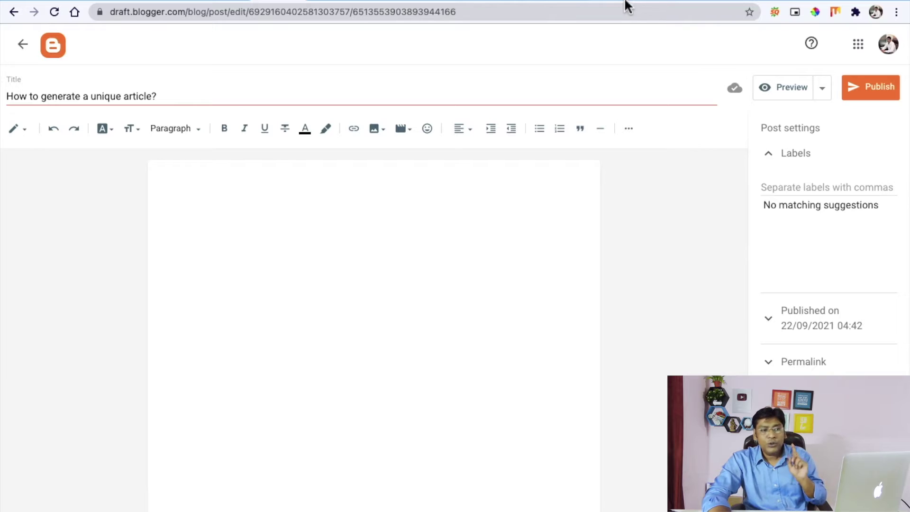
- Switch to Canva, leave the logo design for the homepage and search the templates for "website banner"
{"action": "left_click", "coordinate": [701, 4]}
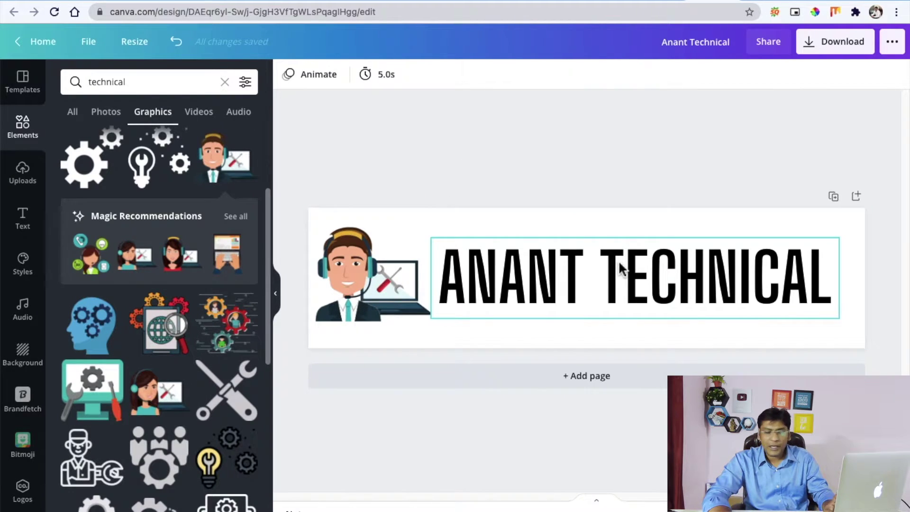
{"action": "left_click", "coordinate": [33, 43]}
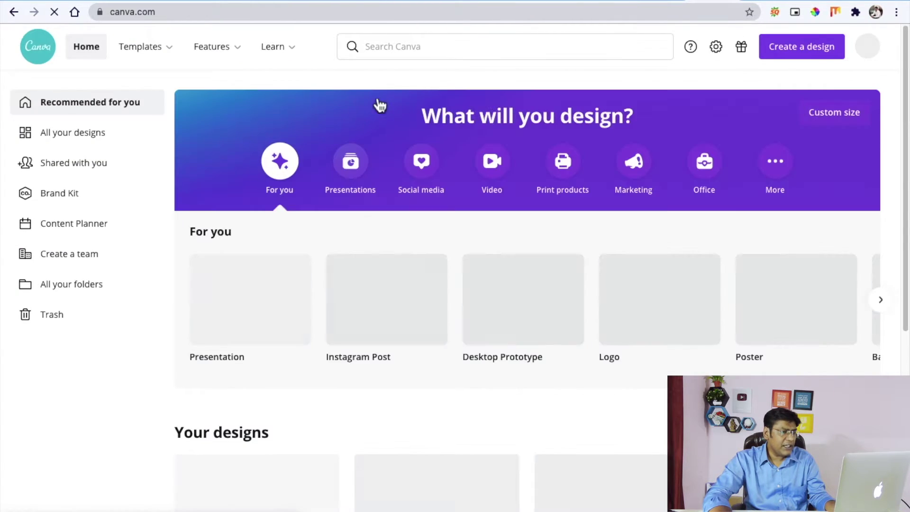
{"action": "left_click", "coordinate": [419, 50]}
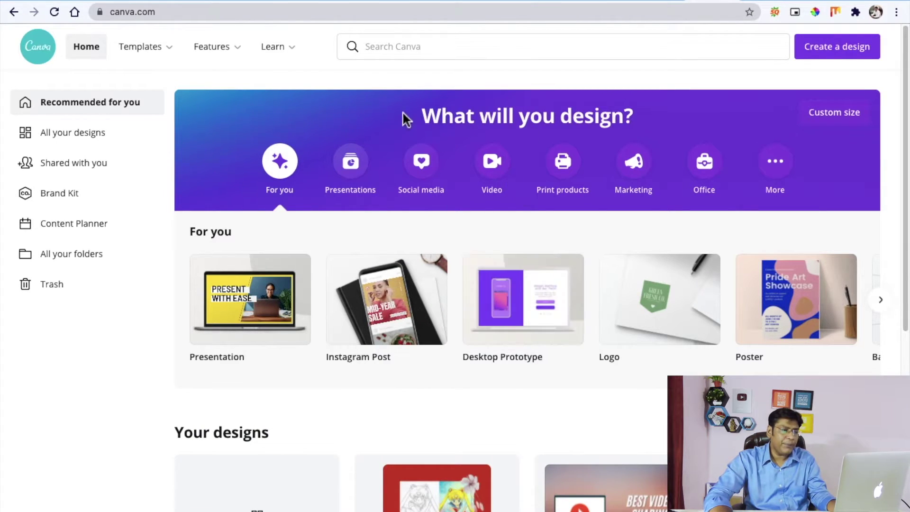
{"action": "left_click", "coordinate": [426, 53]}
{"action": "type", "text": "we"}
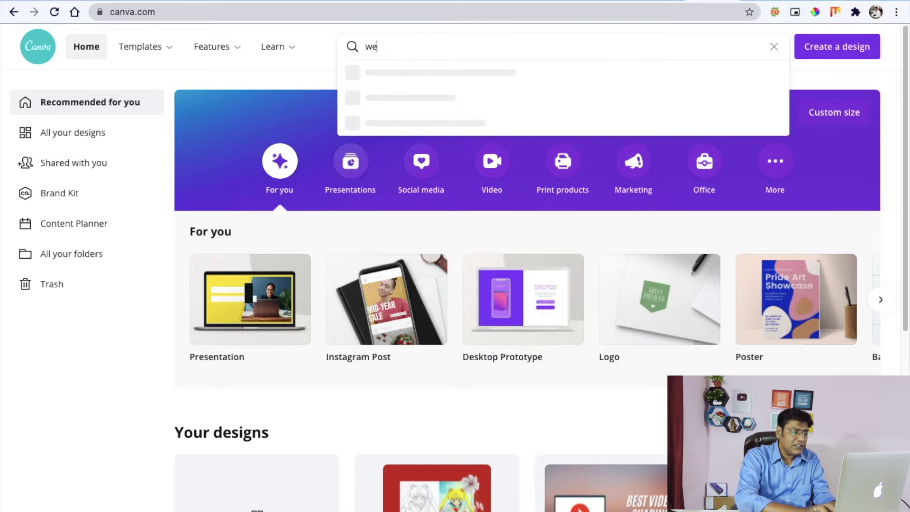
{"action": "type", "text": "bsite banner"}
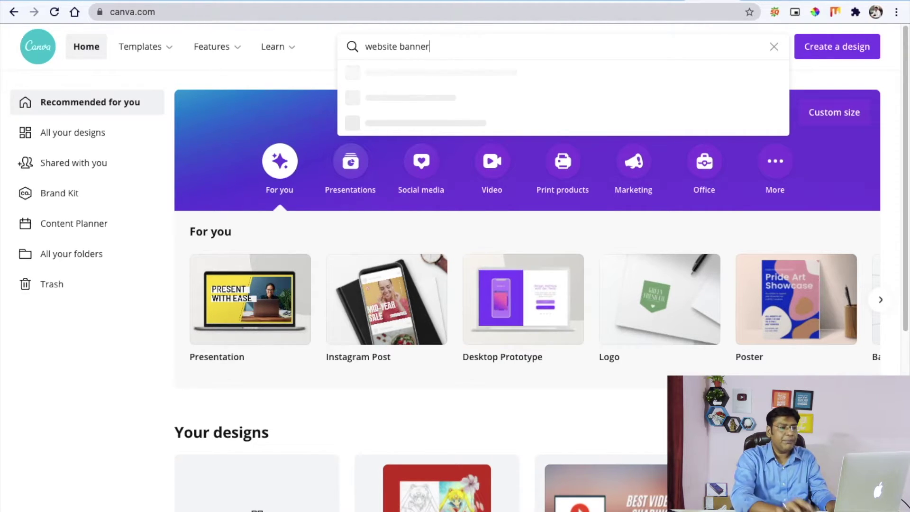
{"action": "key", "text": "Return"}
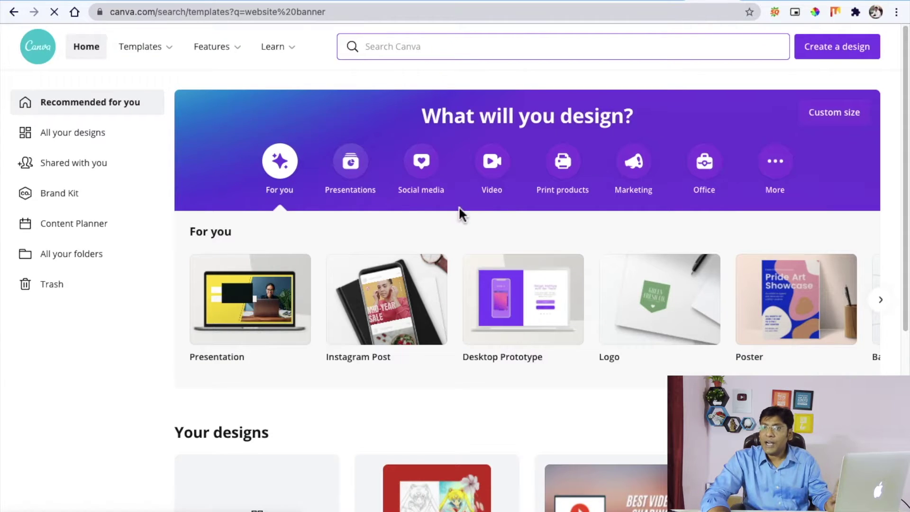
- Browse the website banner templates and open the "Best Side Hustle" blog banner as a new design
{"action": "scroll", "coordinate": [457, 225], "scroll_direction": "down", "scroll_amount": 3}
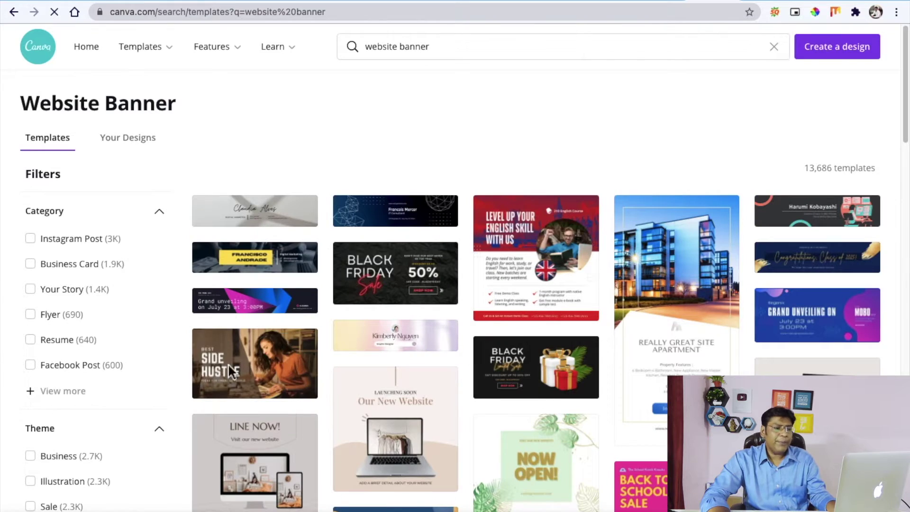
{"action": "scroll", "coordinate": [462, 285], "scroll_direction": "down", "scroll_amount": 5}
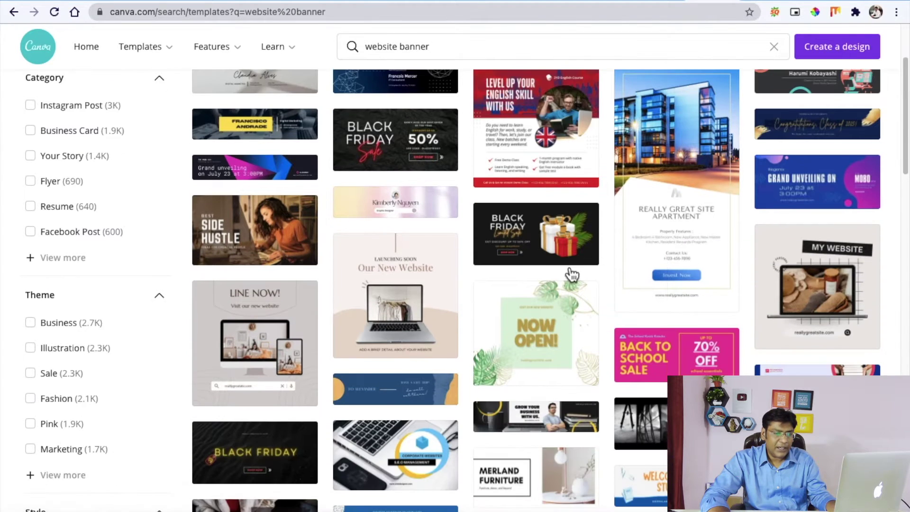
{"action": "scroll", "coordinate": [462, 283], "scroll_direction": "down", "scroll_amount": 4}
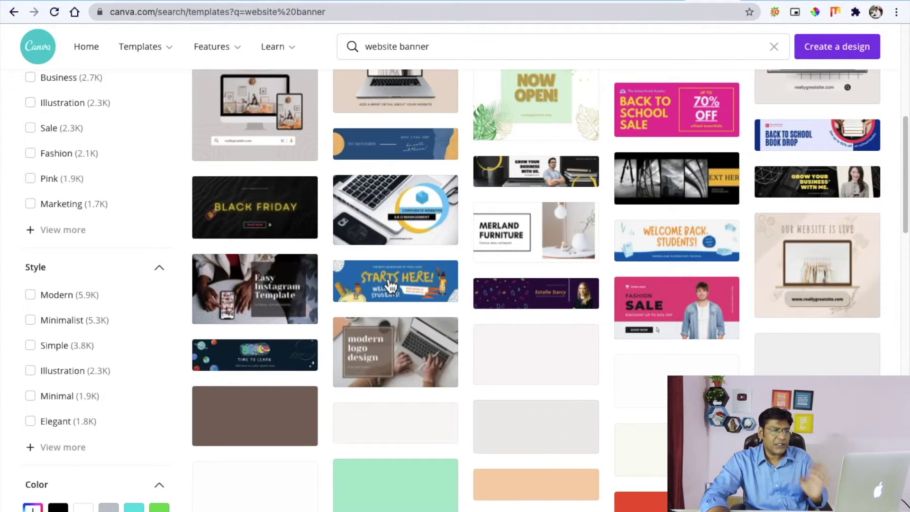
{"action": "scroll", "coordinate": [378, 266], "scroll_direction": "up", "scroll_amount": 1}
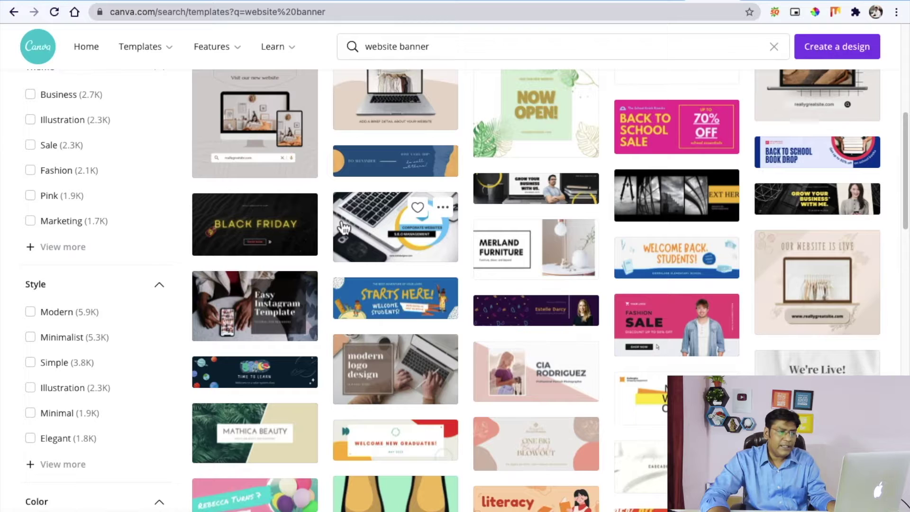
{"action": "scroll", "coordinate": [279, 246], "scroll_direction": "up", "scroll_amount": 6}
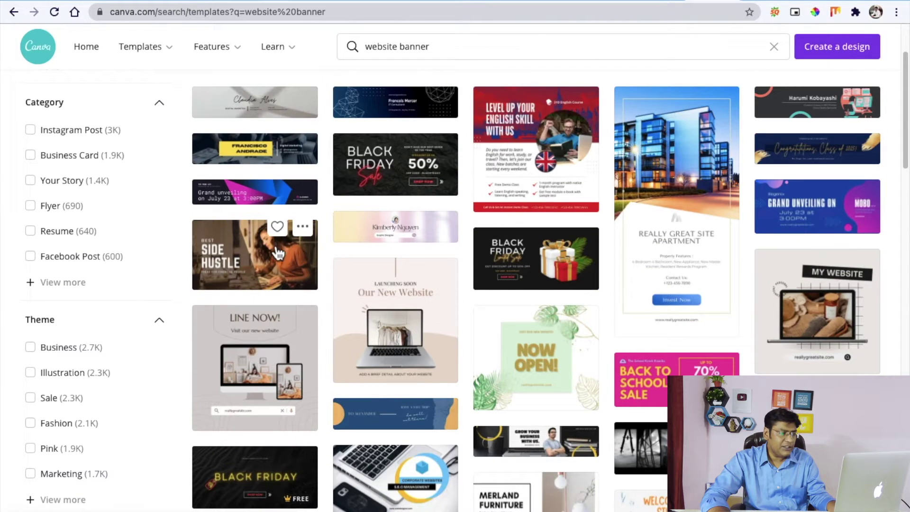
{"action": "left_click", "coordinate": [235, 254]}
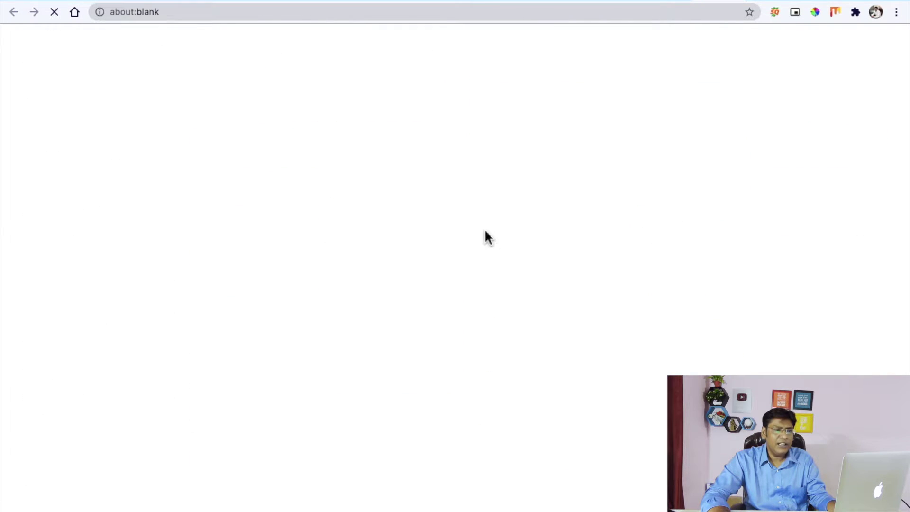
{"action": "left_click", "coordinate": [637, 1]}
{"action": "left_click", "coordinate": [640, 2]}
{"action": "left_click", "coordinate": [642, 1]}
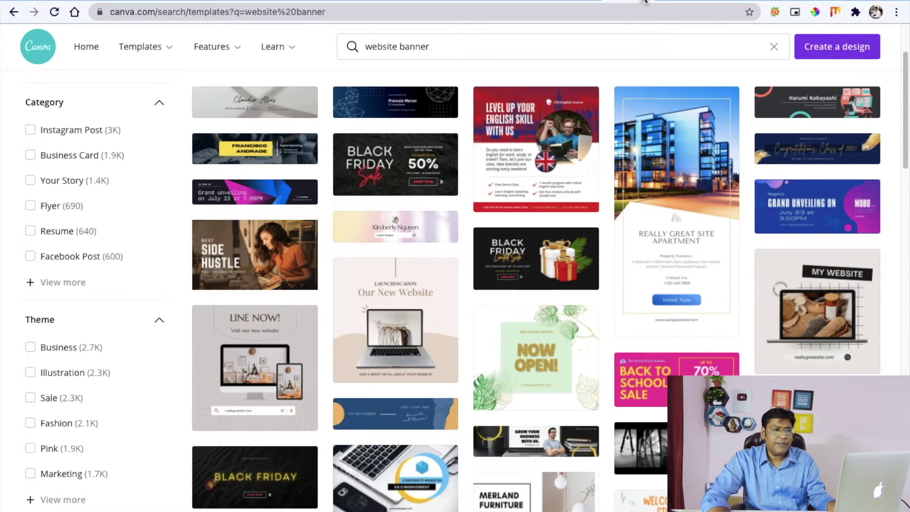
{"action": "left_click", "coordinate": [643, 1]}
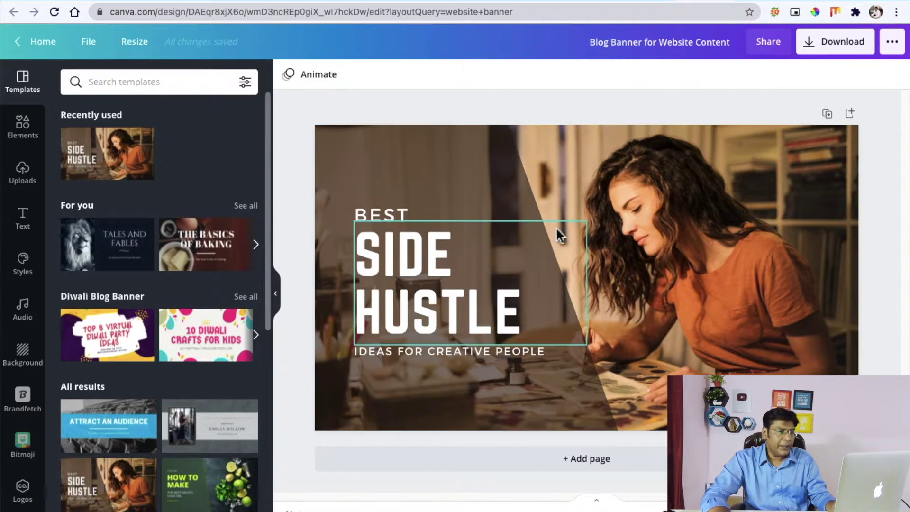
- Rename the banner design "how to generate a unique article", using the heading of the Qopywriter.ai article
{"action": "left_click", "coordinate": [552, 2]}
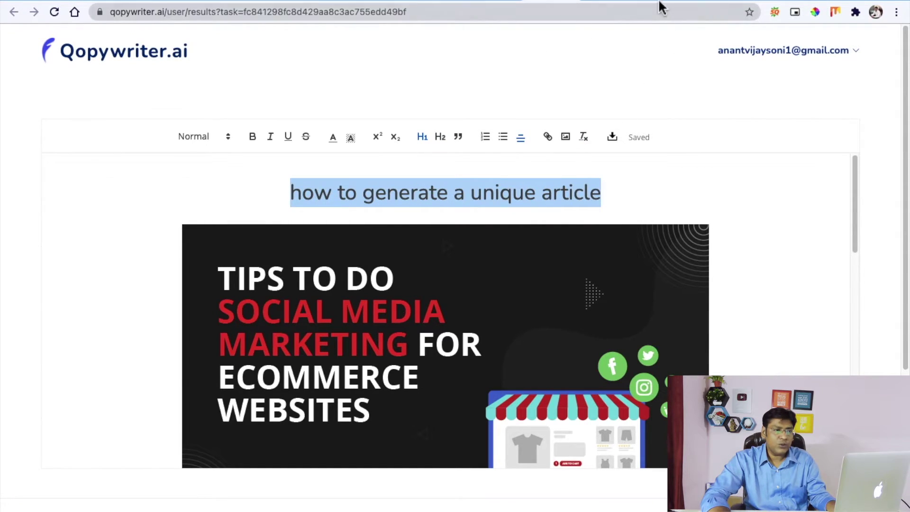
{"action": "left_click", "coordinate": [701, 2]}
{"action": "left_click", "coordinate": [631, 42]}
{"action": "type", "text": "how to generate a unique article"}
{"action": "key", "text": "Return"}
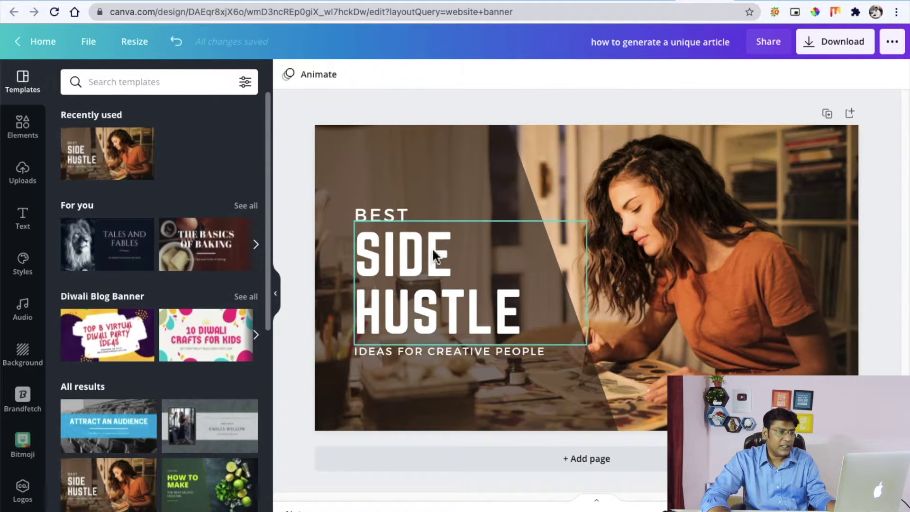
- Replace the small "BEST" text above the banner's headline with "HOW TO"
{"action": "left_click", "coordinate": [425, 259]}
{"action": "left_click", "coordinate": [388, 214]}
{"action": "double_click", "coordinate": [388, 214]}
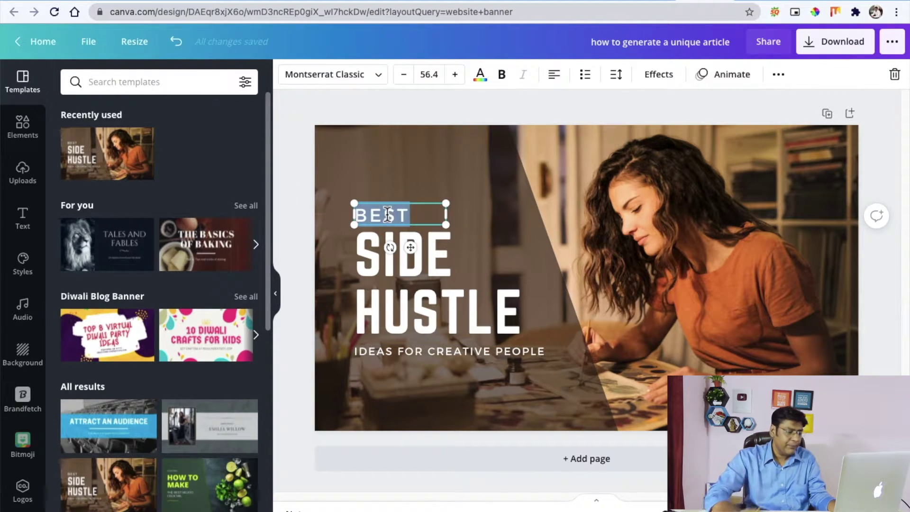
{"action": "key", "text": "BackSpace"}
{"action": "type", "text": "HOW"}
{"action": "key", "text": "Return"}
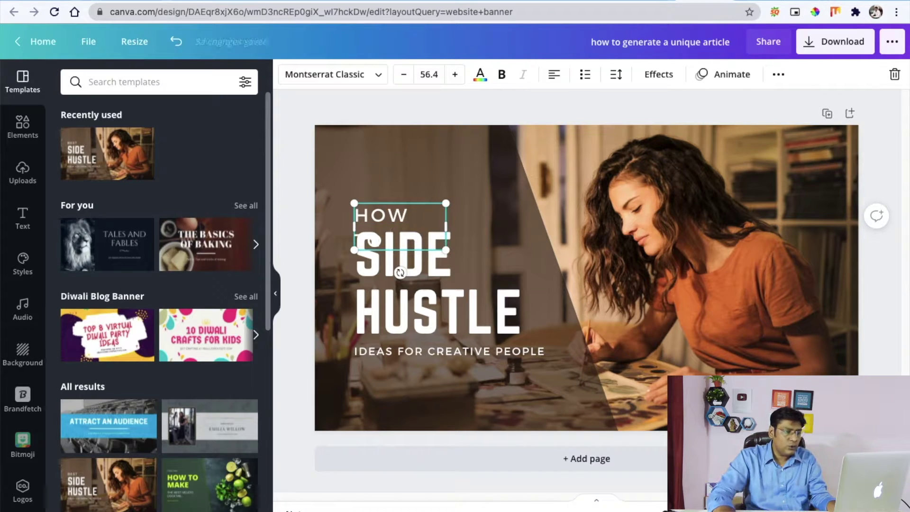
{"action": "key", "text": "BackSpace"}
{"action": "type", "text": "TO"}
- Copy "generate a unique article" from the design's name and replace the "SIDE HUSTLE" headline with it
{"action": "left_click_drag", "start_coordinate": [623, 43], "coordinate": [734, 42]}
{"action": "key", "text": "super+c"}
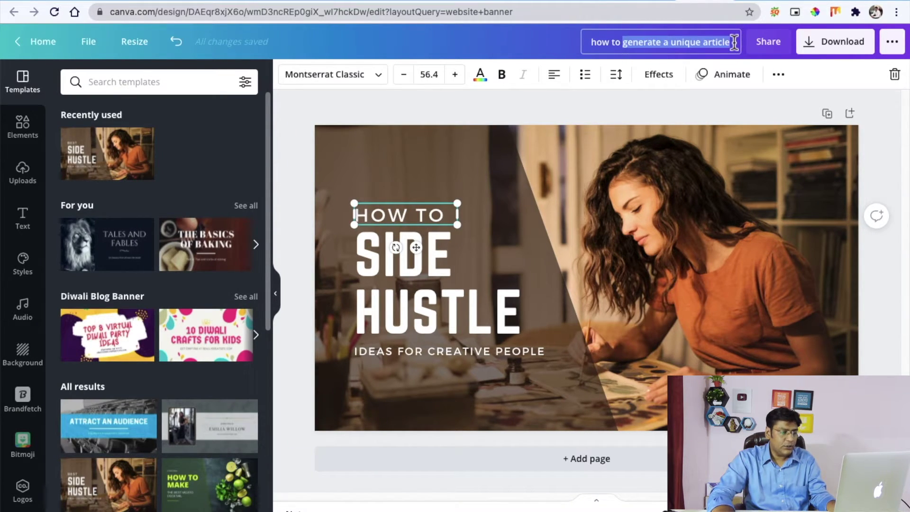
{"action": "double_click", "coordinate": [408, 265]}
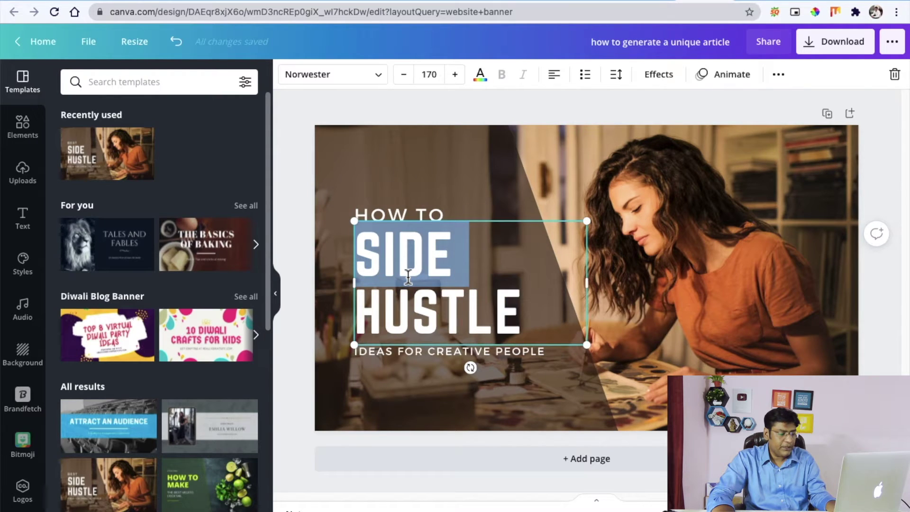
{"action": "triple_click", "coordinate": [408, 275]}
{"action": "key", "text": "super+v"}
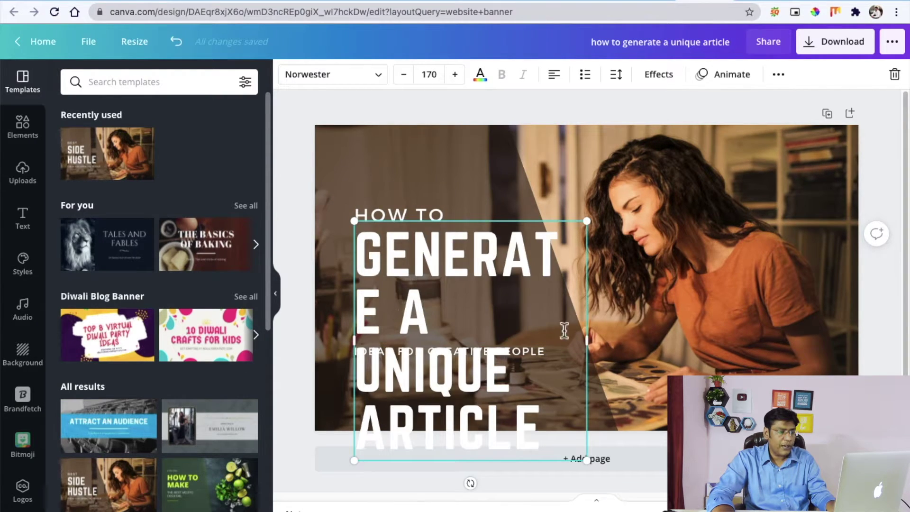
- Widen the headline's text box so "GENERATE" fits on one line, and scale the headline down to font size 122
{"action": "left_click_drag", "start_coordinate": [588, 342], "coordinate": [622, 341]}
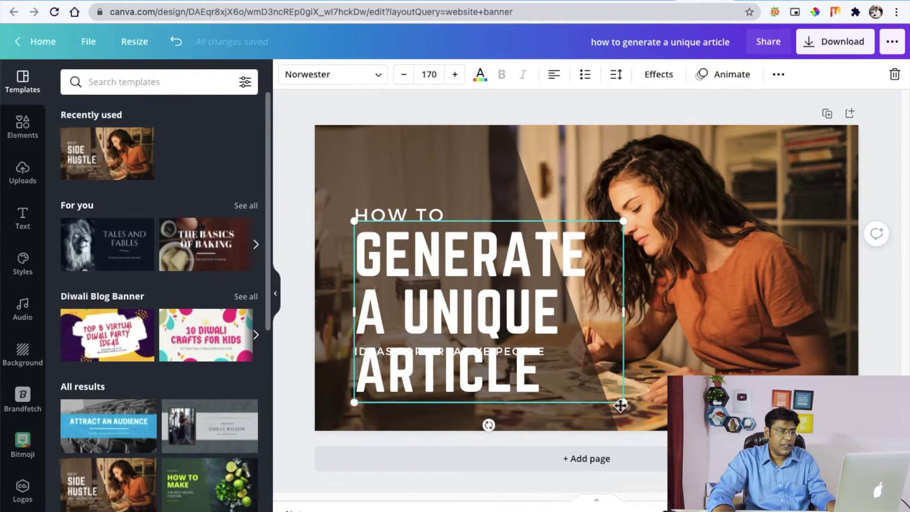
{"action": "left_click_drag", "start_coordinate": [623, 402], "coordinate": [532, 361]}
{"action": "left_click", "coordinate": [300, 346]}
- Delete the "IDEAS FOR CREATIVE PEOPLE" tagline and shift the headline and "HOW TO" text slightly down
{"action": "left_click", "coordinate": [396, 354]}
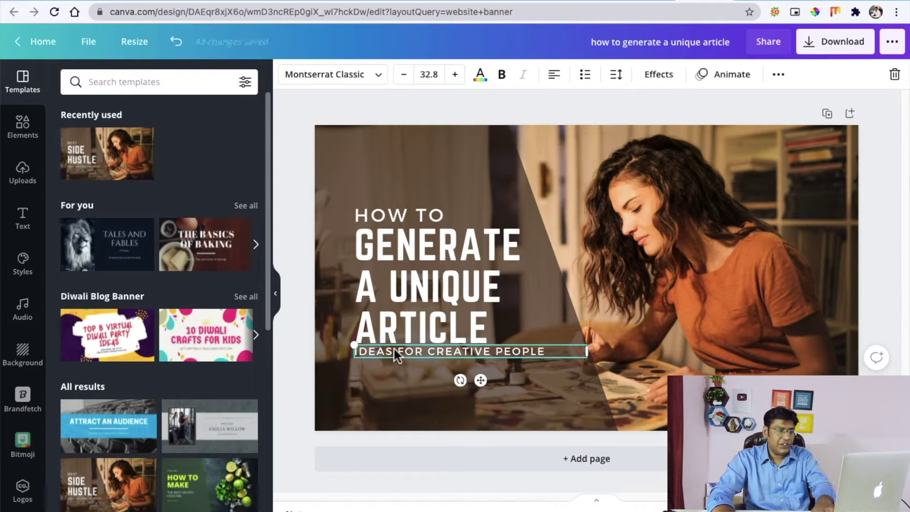
{"action": "key", "text": "Delete"}
{"action": "mouse_move", "coordinate": [400, 299]}
{"action": "left_mouse_down"}
{"action": "mouse_move", "coordinate": [402, 319]}
{"action": "mouse_move", "coordinate": [400, 304]}
{"action": "left_mouse_up"}
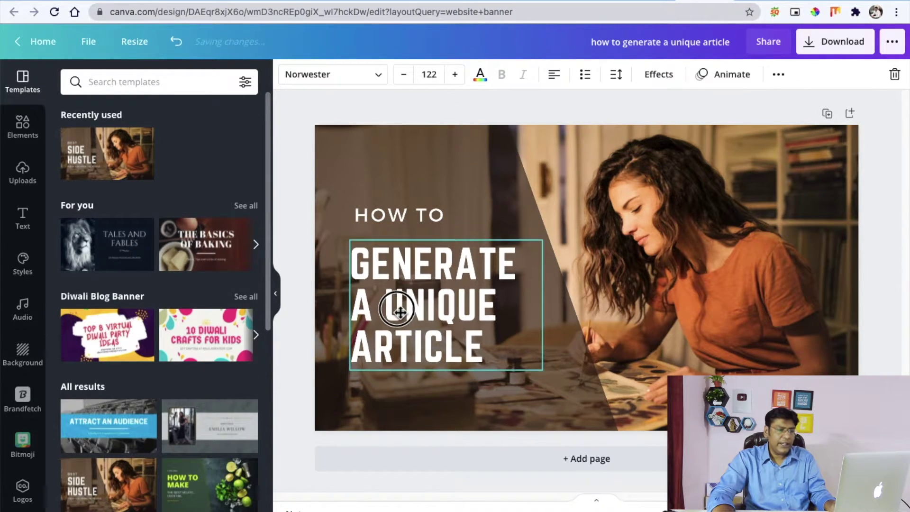
{"action": "left_click_drag", "start_coordinate": [412, 212], "coordinate": [406, 215]}
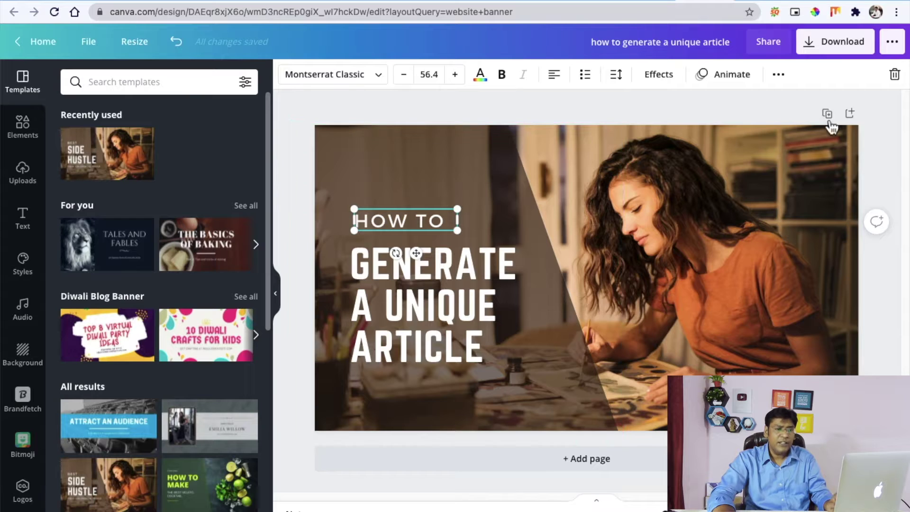
- Download the banner as a PNG at size 1, and download a second PNG with file compression enabled
{"action": "left_click", "coordinate": [834, 51]}
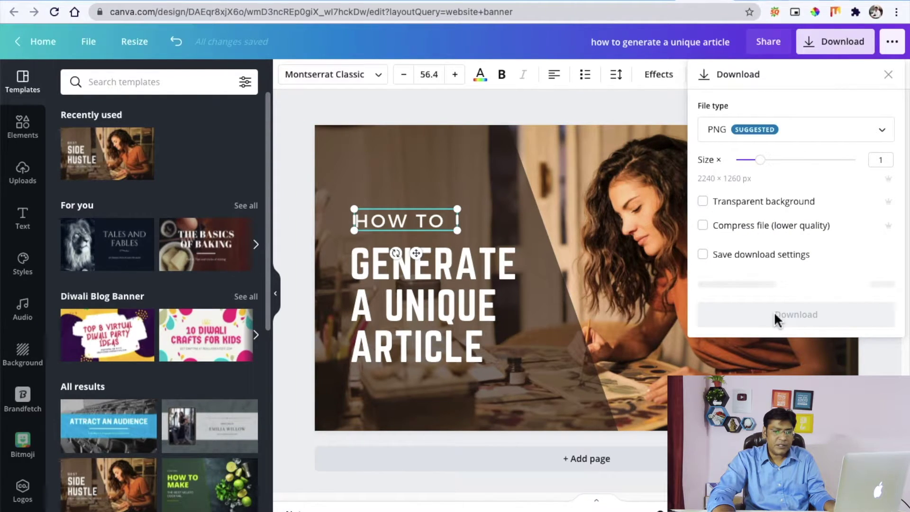
{"action": "left_click", "coordinate": [773, 293]}
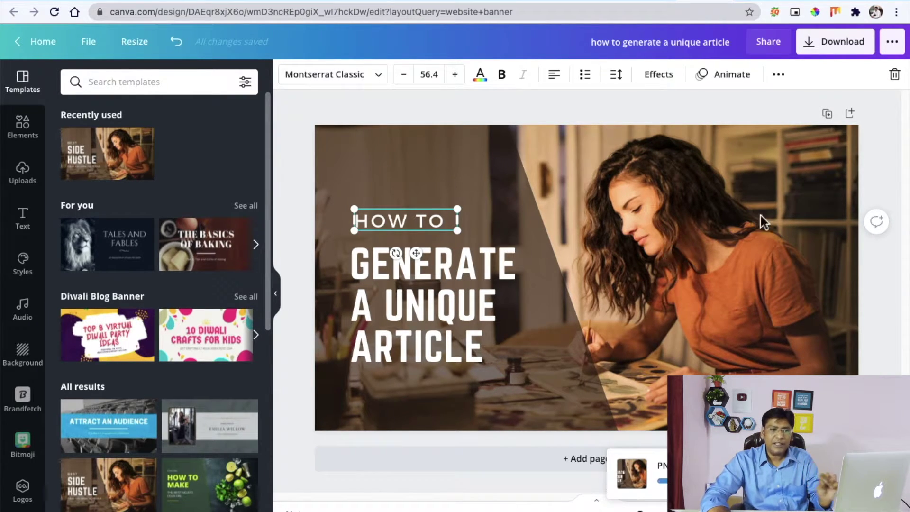
{"action": "left_click", "coordinate": [827, 56]}
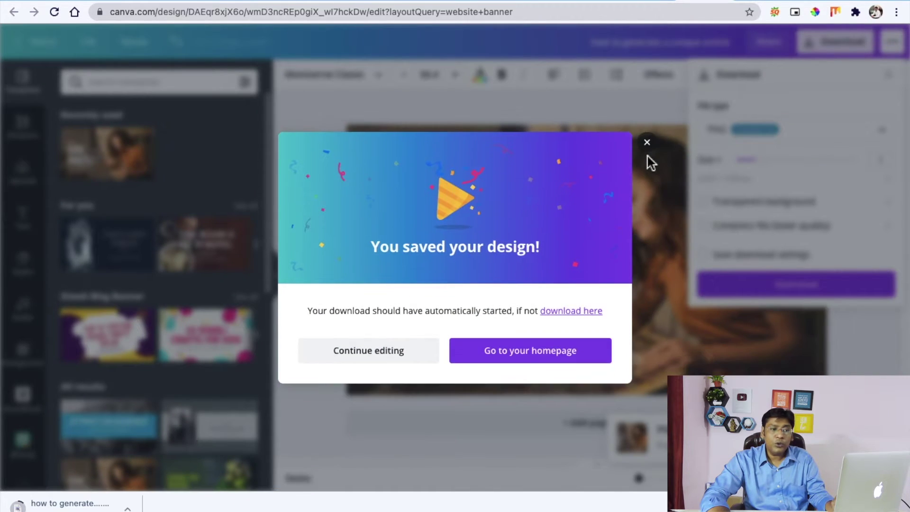
{"action": "left_click", "coordinate": [647, 159]}
{"action": "left_click", "coordinate": [705, 227]}
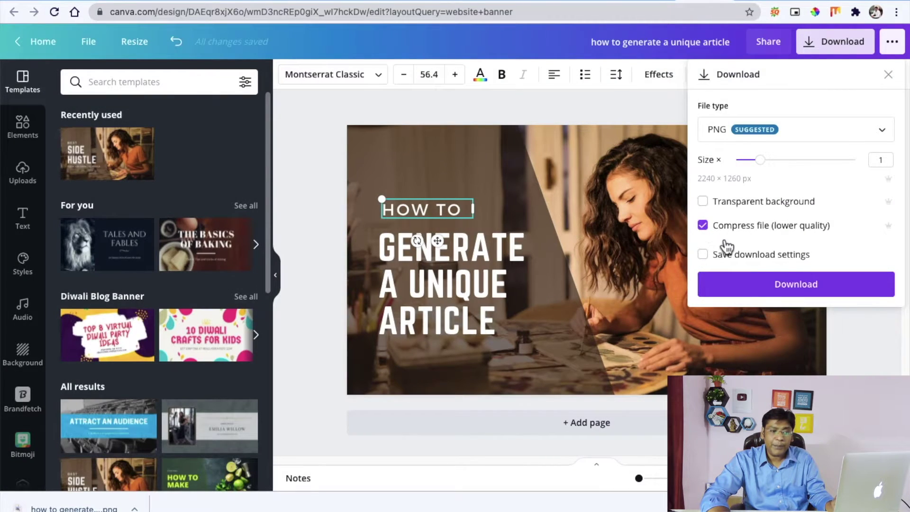
{"action": "left_click", "coordinate": [796, 284]}
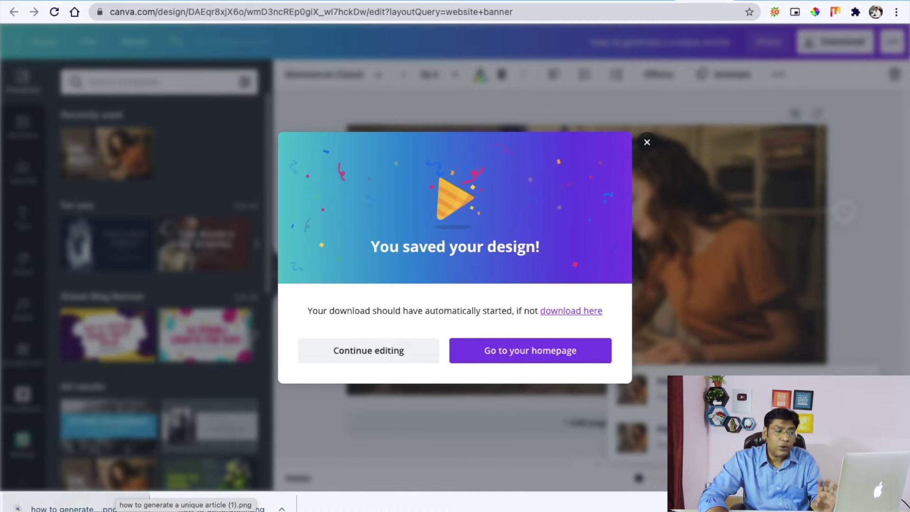
- Switch to the Blogger post and insert the compressed banner "how to generate a unique article (1).png" from Downloads into its body
{"action": "left_click", "coordinate": [294, 1]}
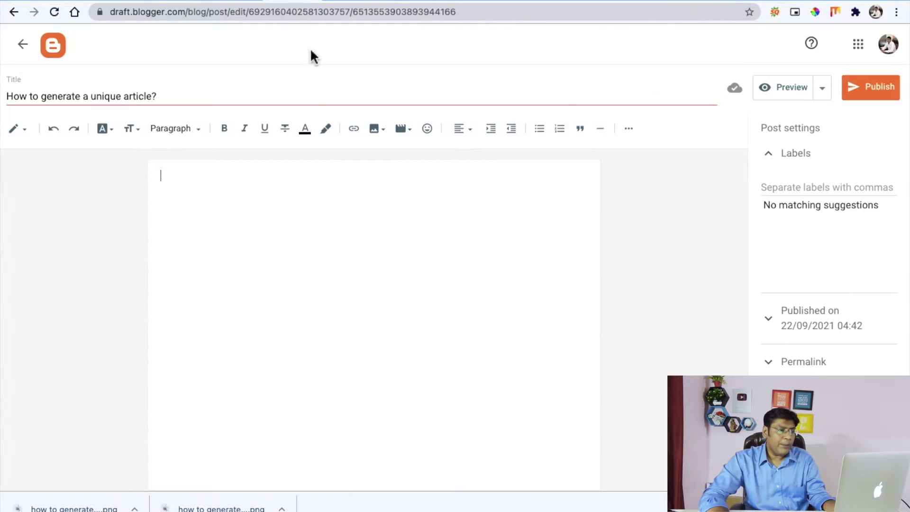
{"action": "left_click", "coordinate": [202, 179]}
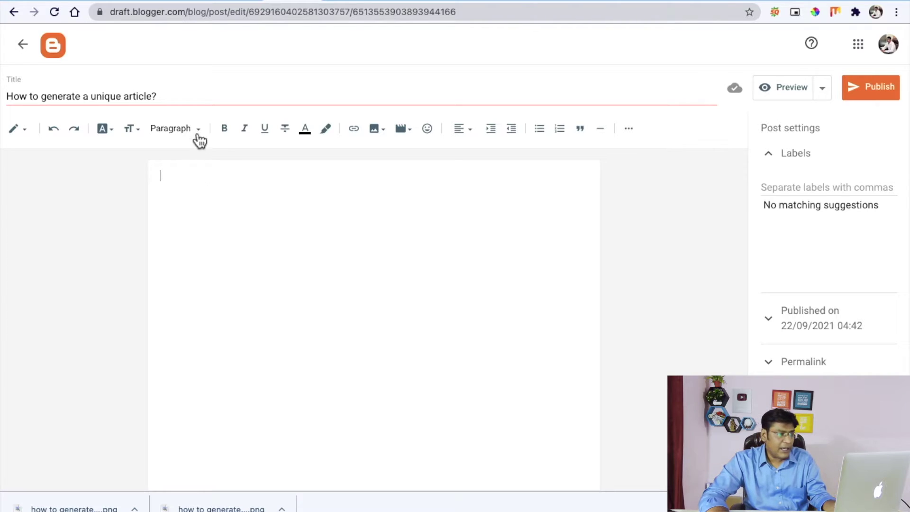
{"action": "left_click", "coordinate": [382, 132]}
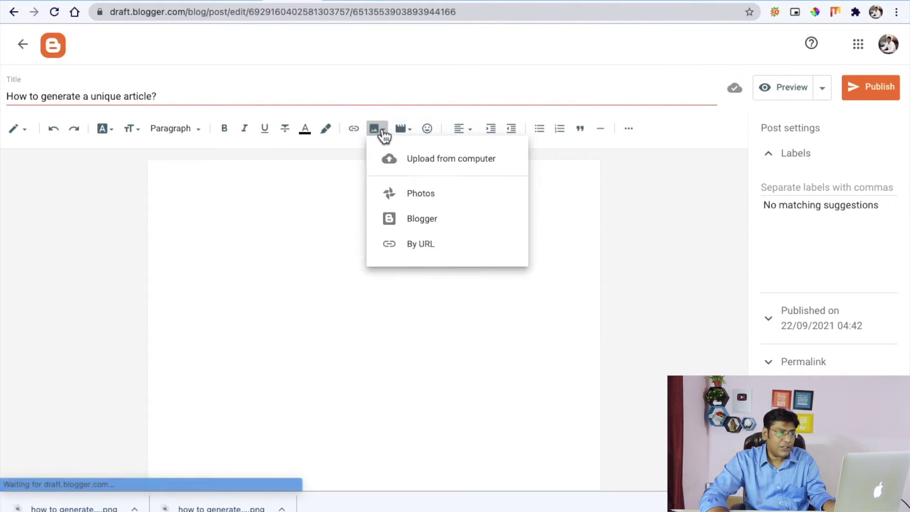
{"action": "left_click", "coordinate": [425, 164]}
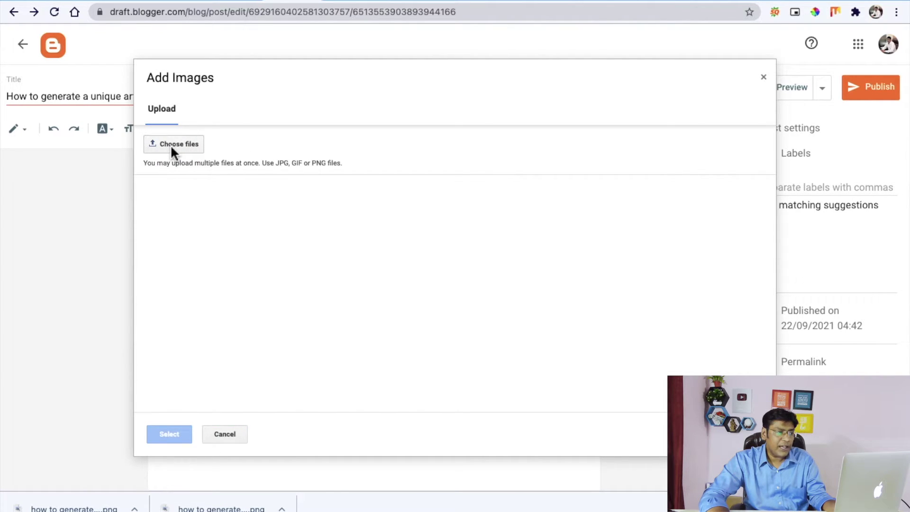
{"action": "left_click", "coordinate": [175, 144]}
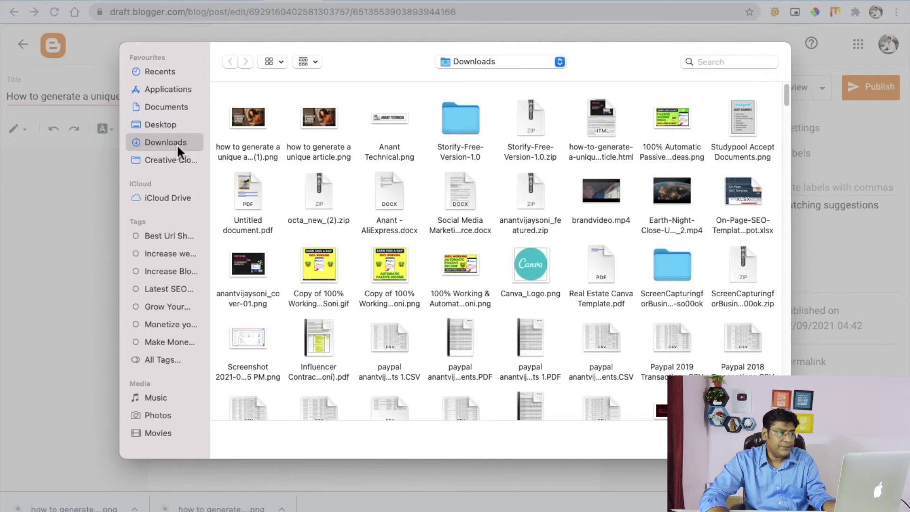
{"action": "left_click", "coordinate": [248, 118]}
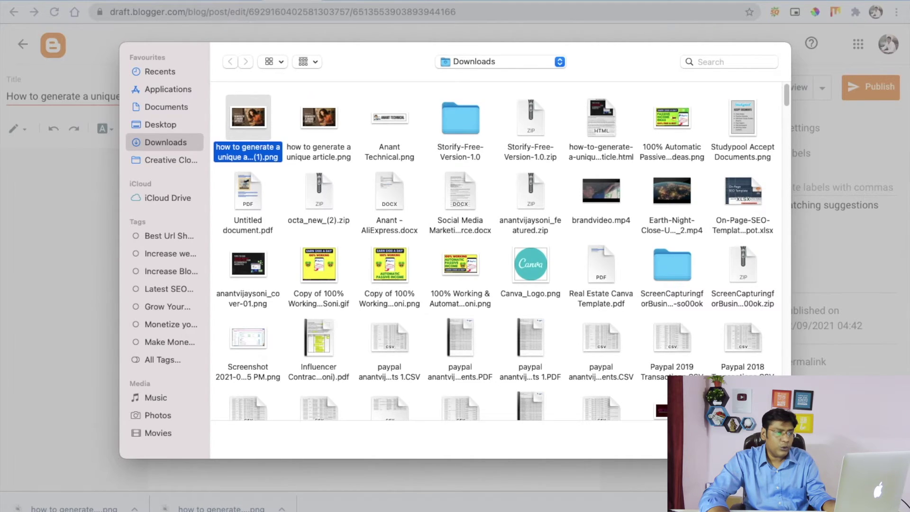
{"action": "left_click", "coordinate": [758, 443]}
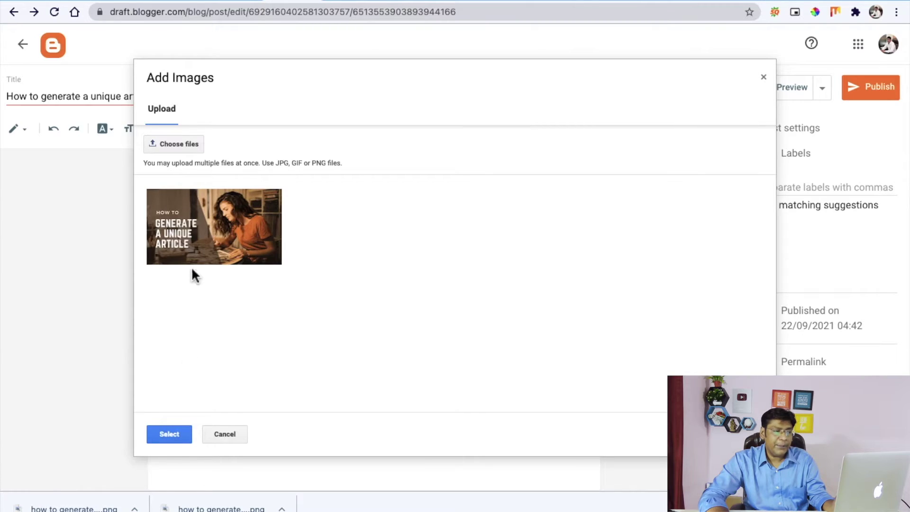
{"action": "left_click", "coordinate": [171, 434]}
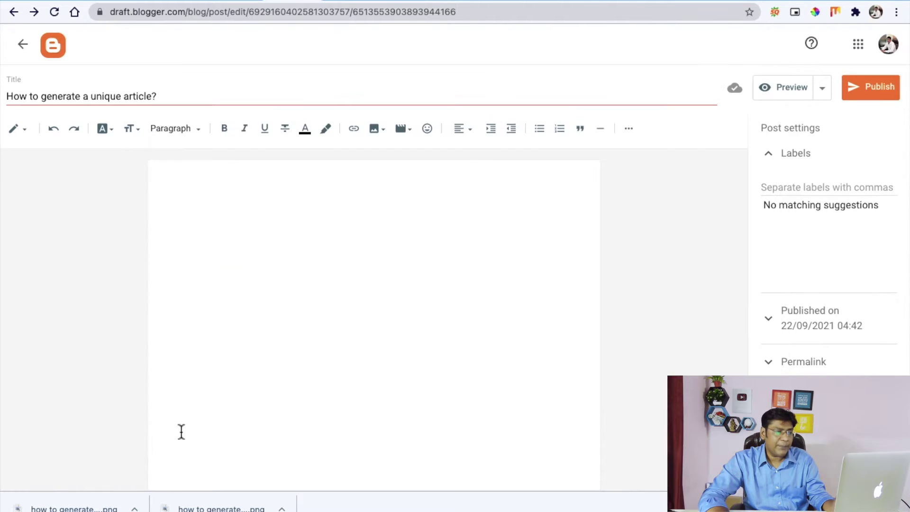
- Enlarge the banner to nearly the full width of the post and left-align the empty line below it
{"action": "left_click_drag", "start_coordinate": [273, 294], "coordinate": [176, 346]}
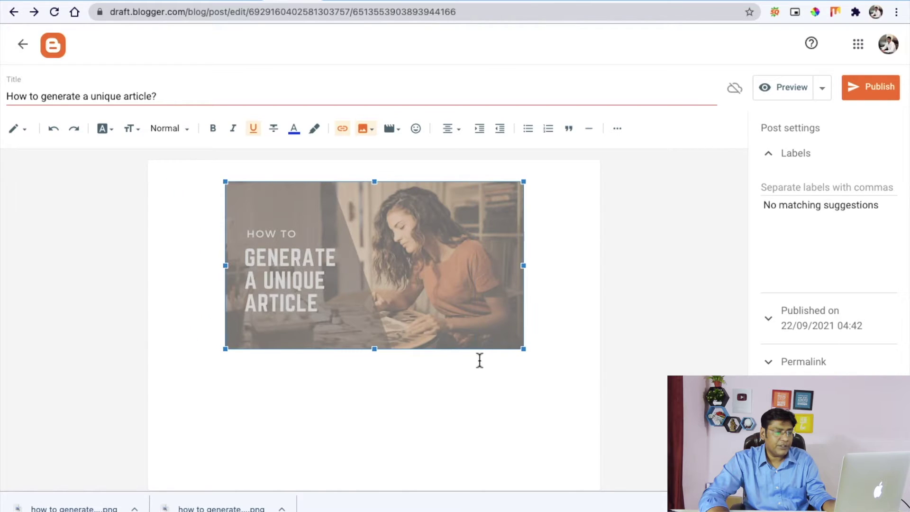
{"action": "left_click_drag", "start_coordinate": [522, 350], "coordinate": [613, 401]}
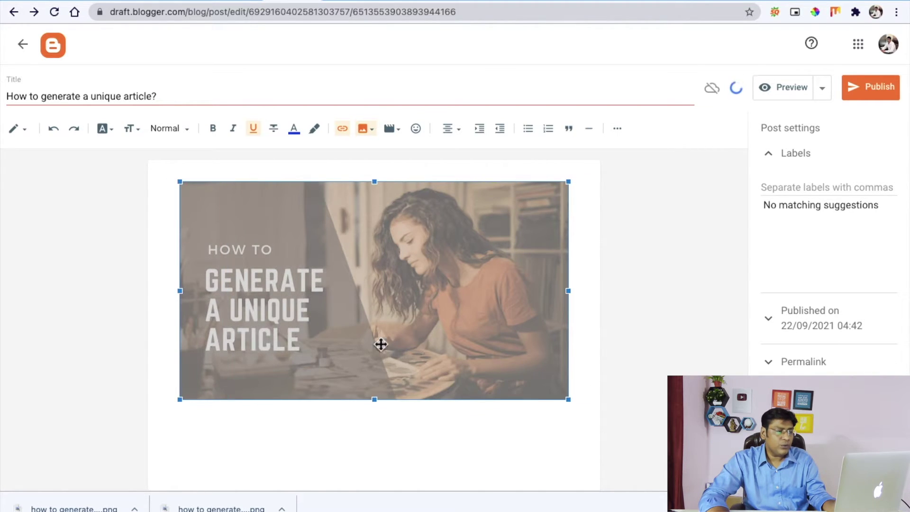
{"action": "left_click", "coordinate": [349, 414]}
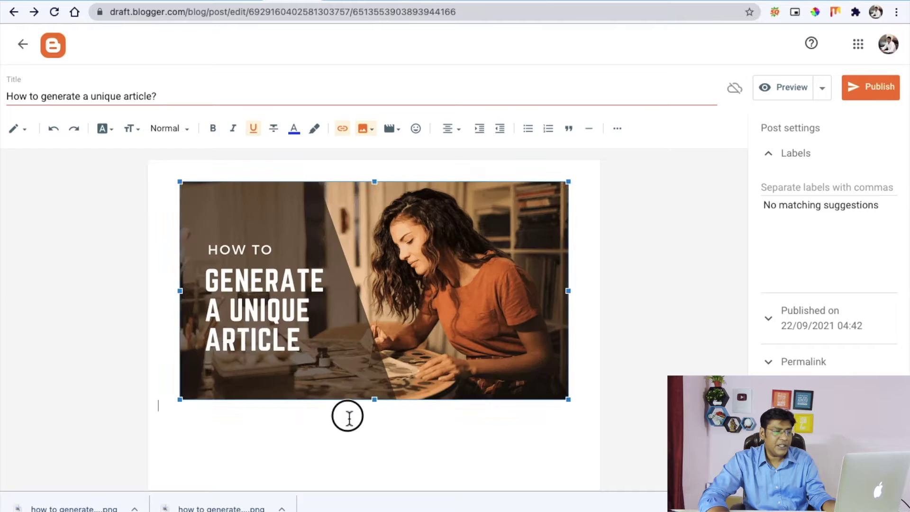
{"action": "left_click", "coordinate": [580, 345]}
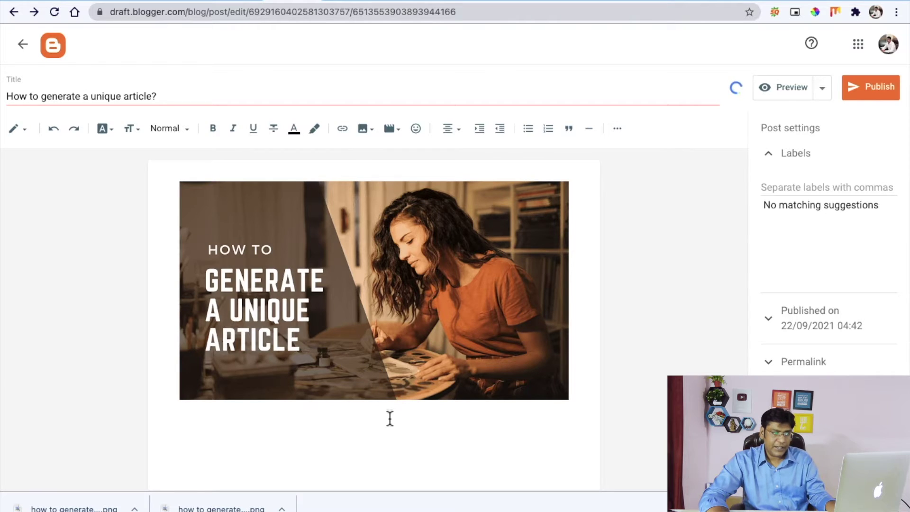
{"action": "left_click", "coordinate": [450, 130]}
{"action": "left_click", "coordinate": [467, 110]}
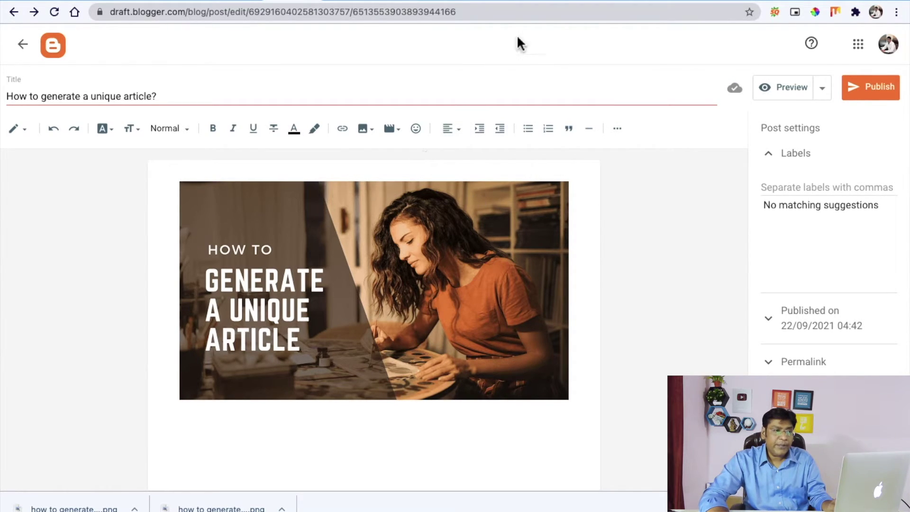
- Copy the Qopywriter.ai article from the first paragraph through "I hope you found this page to be helpful!" and paste it below the post's banner
{"action": "left_click", "coordinate": [563, 1]}
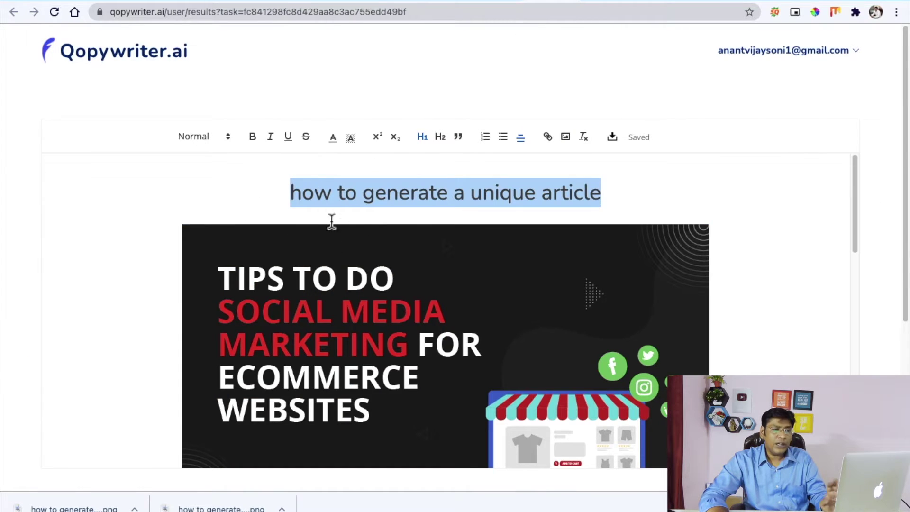
{"action": "scroll", "coordinate": [353, 256], "scroll_direction": "down", "scroll_amount": 5}
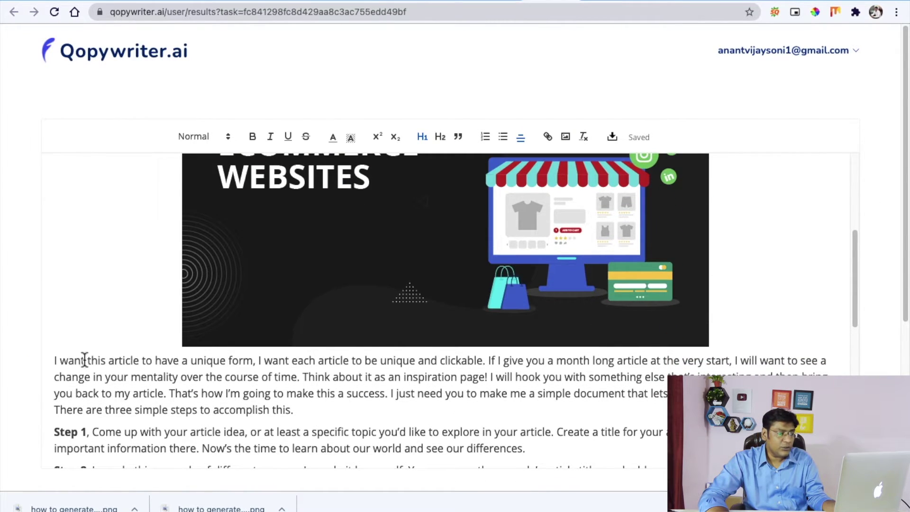
{"action": "left_click_drag", "start_coordinate": [55, 362], "coordinate": [282, 413]}
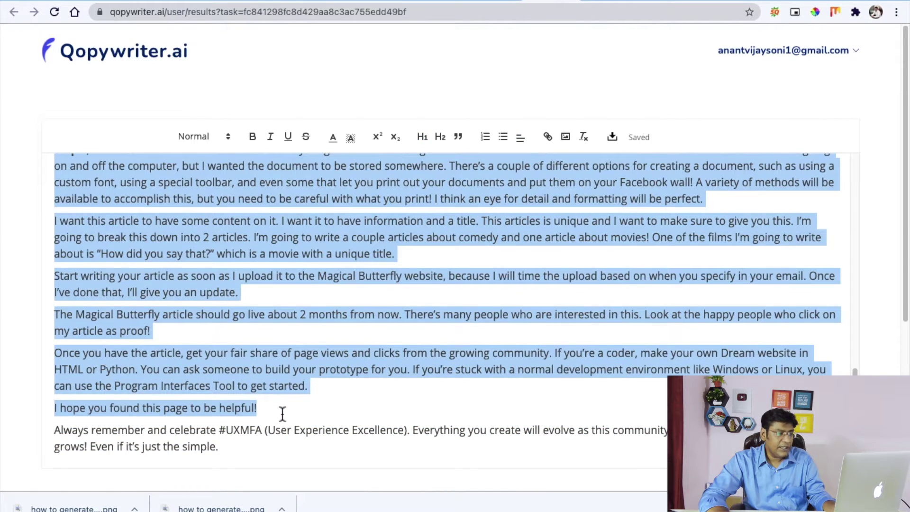
{"action": "left_click", "coordinate": [346, 3]}
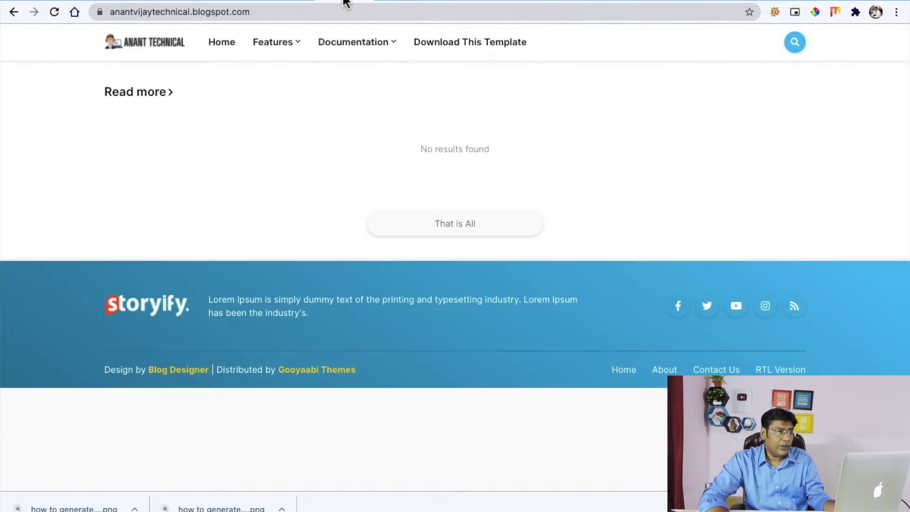
{"action": "left_click", "coordinate": [391, 2]}
{"action": "left_click", "coordinate": [313, 2]}
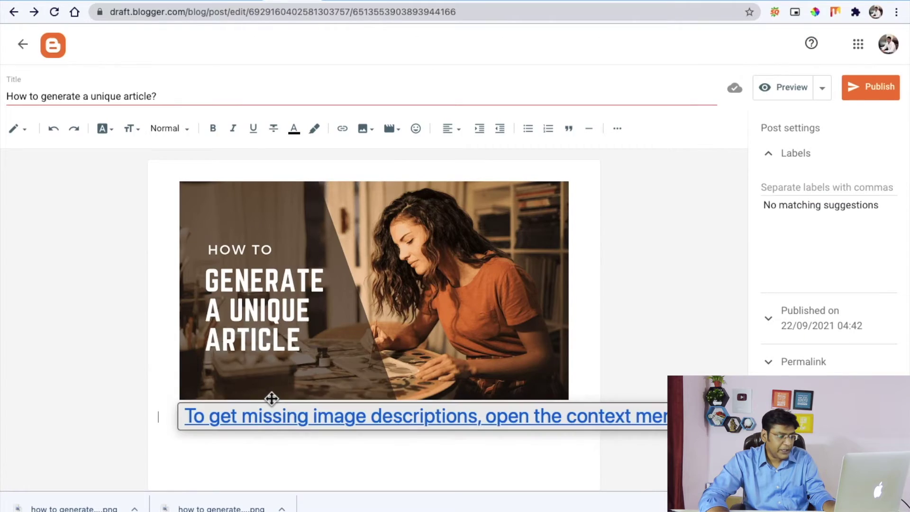
{"action": "key", "text": "super+v"}
{"action": "scroll", "coordinate": [346, 374], "scroll_direction": "up", "scroll_amount": 20}
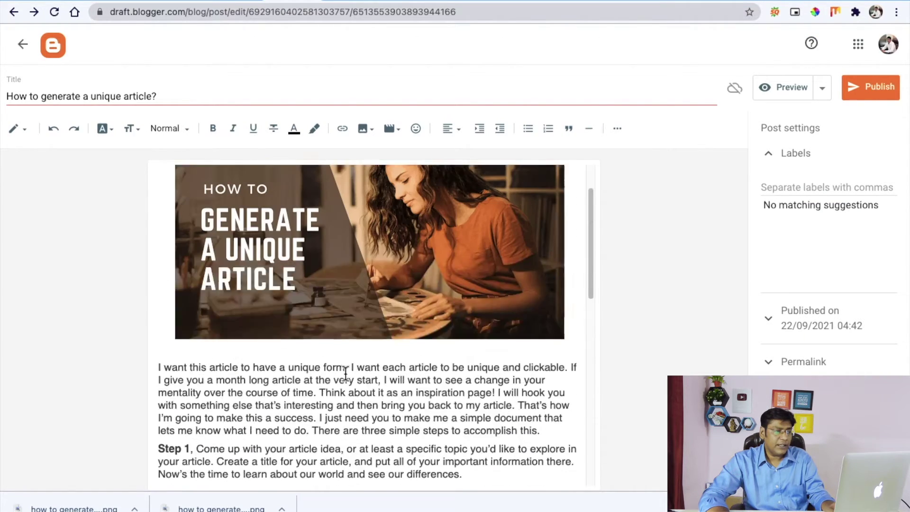
{"action": "scroll", "coordinate": [356, 373], "scroll_direction": "down", "scroll_amount": 15}
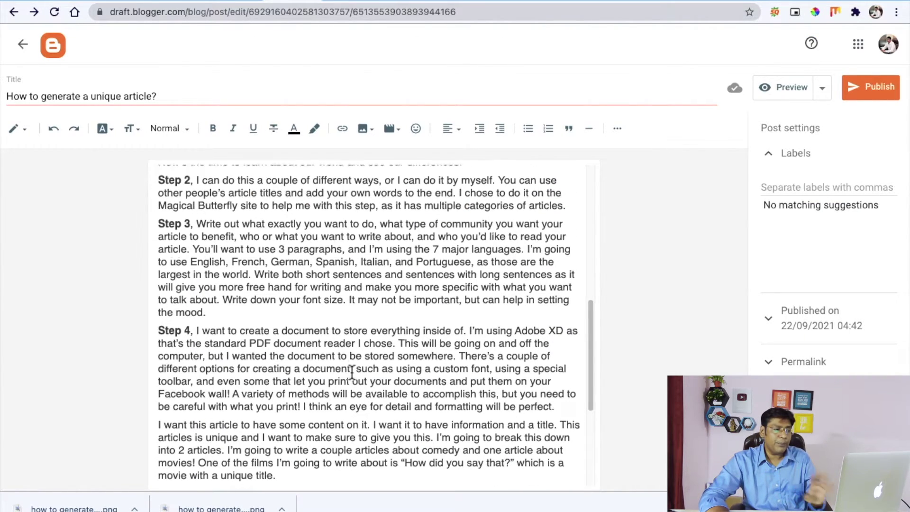
{"action": "scroll", "coordinate": [352, 373], "scroll_direction": "down", "scroll_amount": 3}
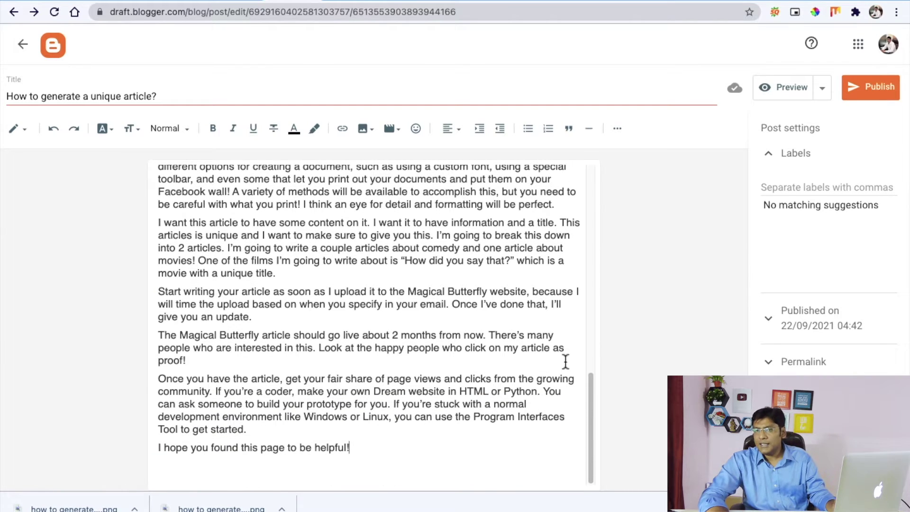
{"action": "scroll", "coordinate": [660, 321], "scroll_direction": "up", "scroll_amount": 20}
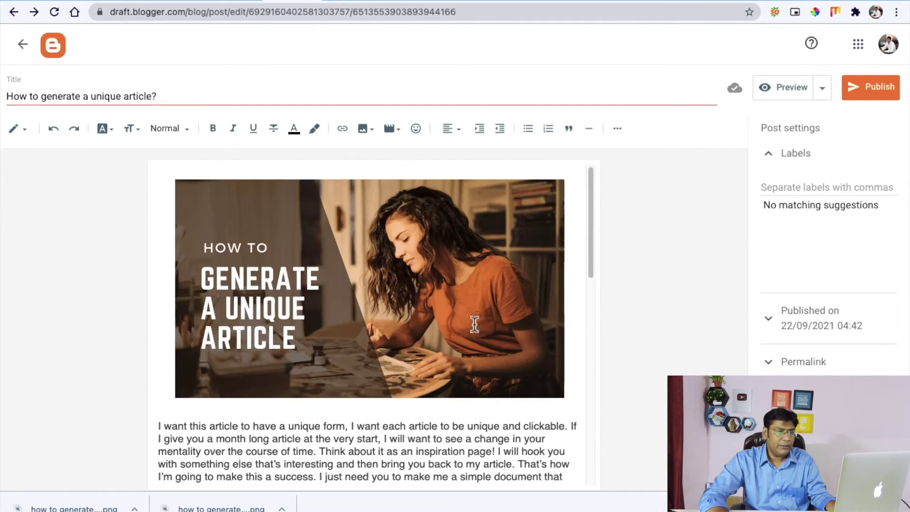
- Add the labels "Blogging, Article writing" to the post and publish it
{"action": "left_click", "coordinate": [788, 188]}
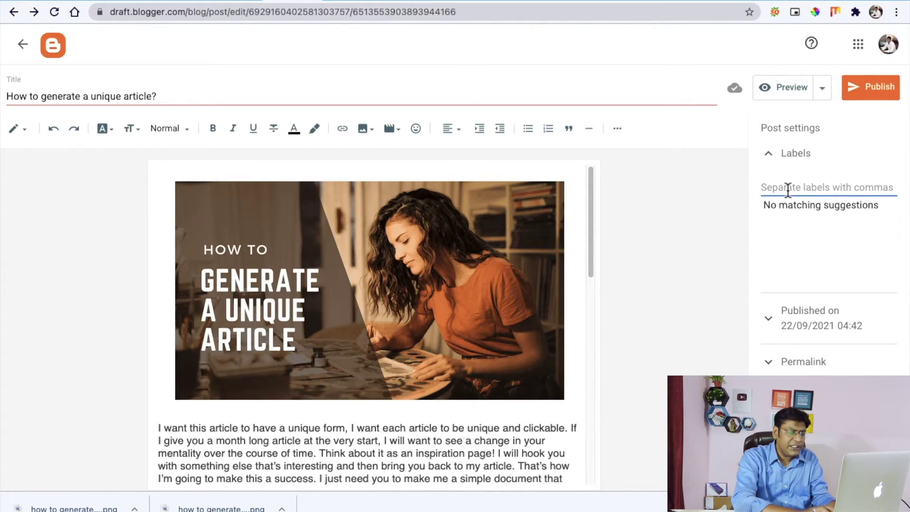
{"action": "type", "text": "Blogging, Article writing"}
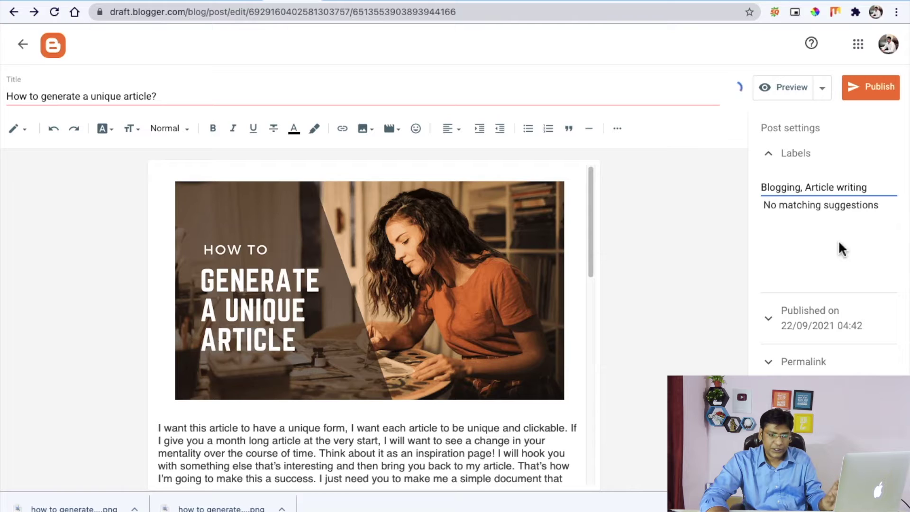
{"action": "left_click", "coordinate": [874, 90]}
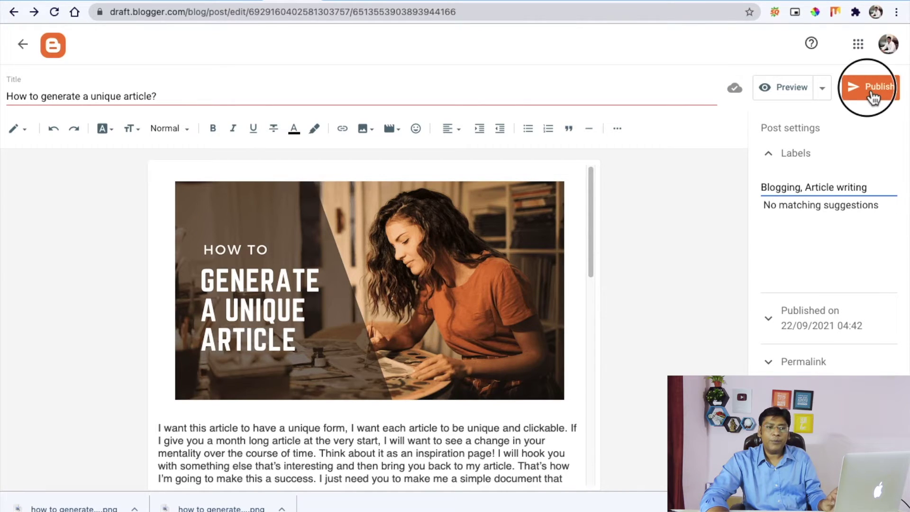
{"action": "left_click", "coordinate": [507, 289]}
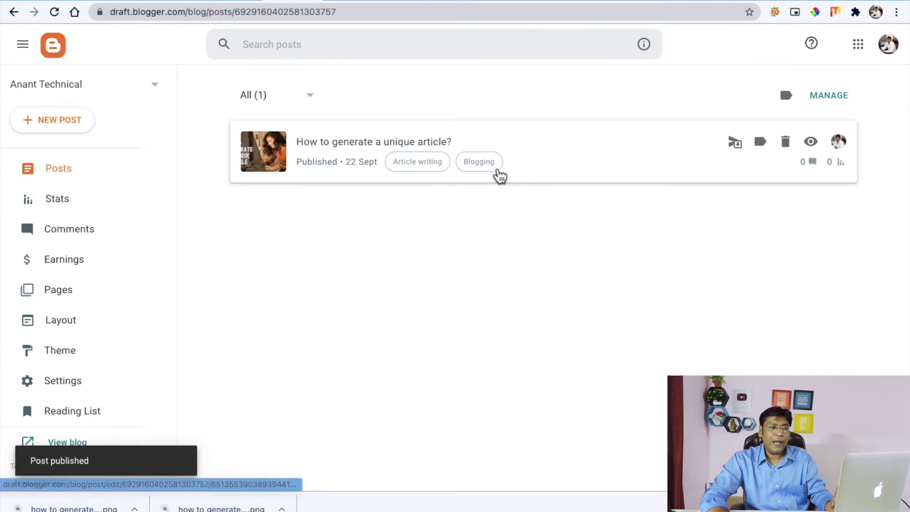
- Open the published article on the blog and review its title, banner, body text, tags, share links and related posts
{"action": "left_click", "coordinate": [809, 143]}
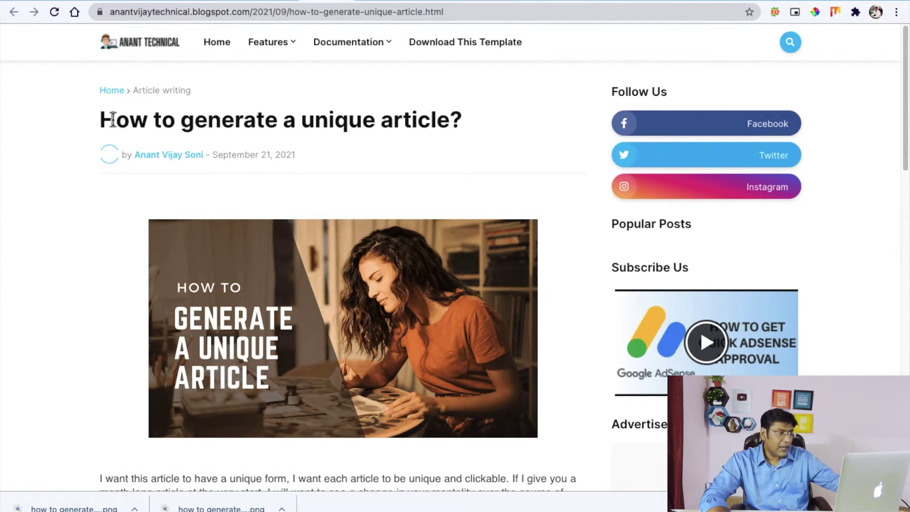
{"action": "scroll", "coordinate": [346, 254], "scroll_direction": "down", "scroll_amount": 4}
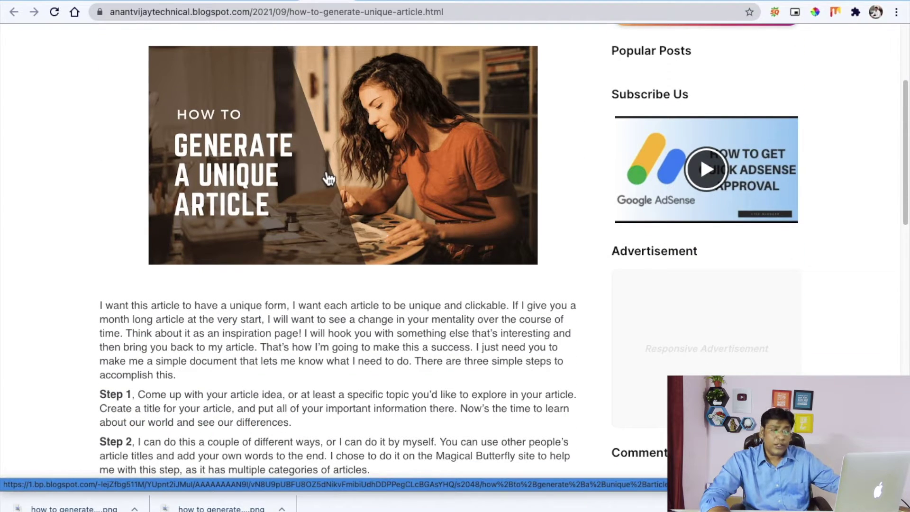
{"action": "scroll", "coordinate": [286, 183], "scroll_direction": "down", "scroll_amount": 8}
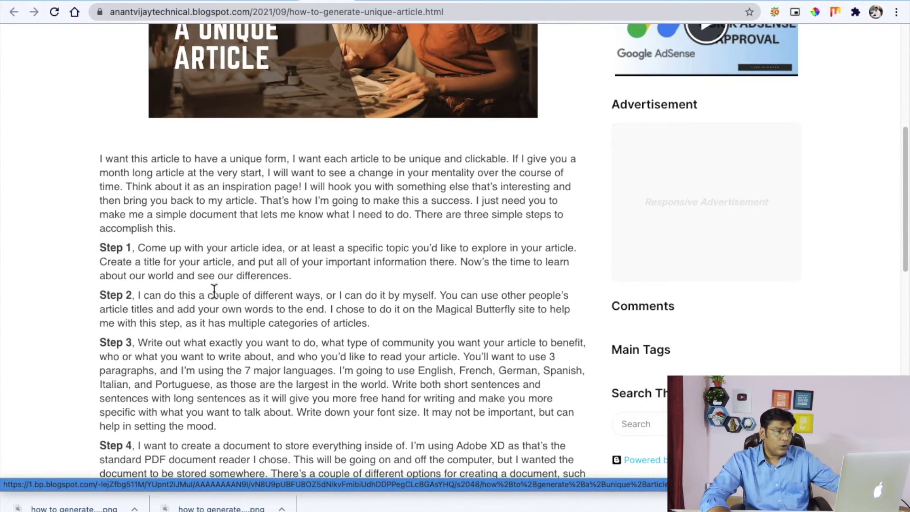
{"action": "scroll", "coordinate": [175, 237], "scroll_direction": "down", "scroll_amount": 10}
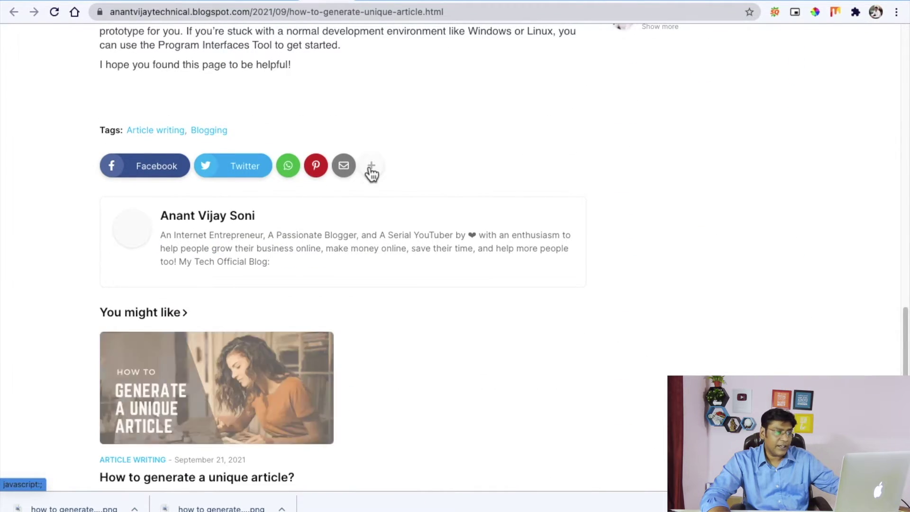
{"action": "scroll", "coordinate": [275, 233], "scroll_direction": "down", "scroll_amount": 4}
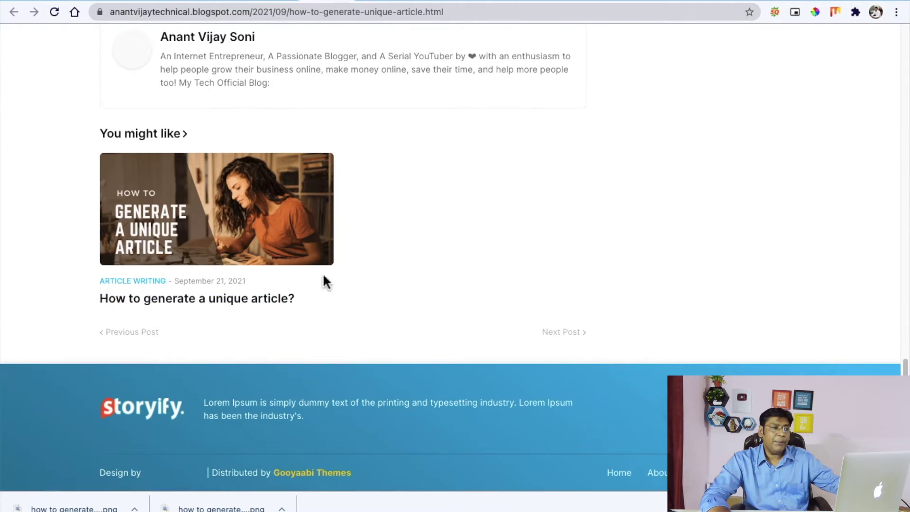
{"action": "scroll", "coordinate": [325, 266], "scroll_direction": "up", "scroll_amount": 5}
{"action": "scroll", "coordinate": [326, 273], "scroll_direction": "up", "scroll_amount": 1}
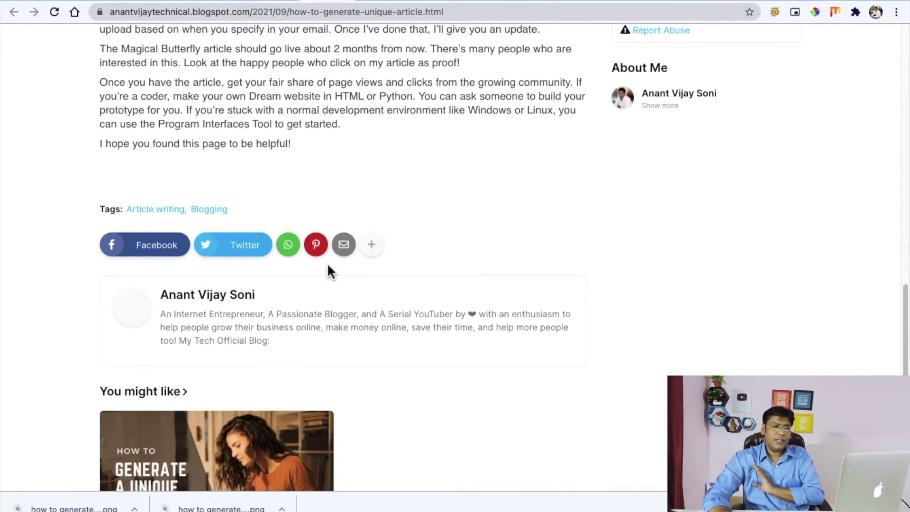
{"action": "scroll", "coordinate": [380, 250], "scroll_direction": "up", "scroll_amount": 20}
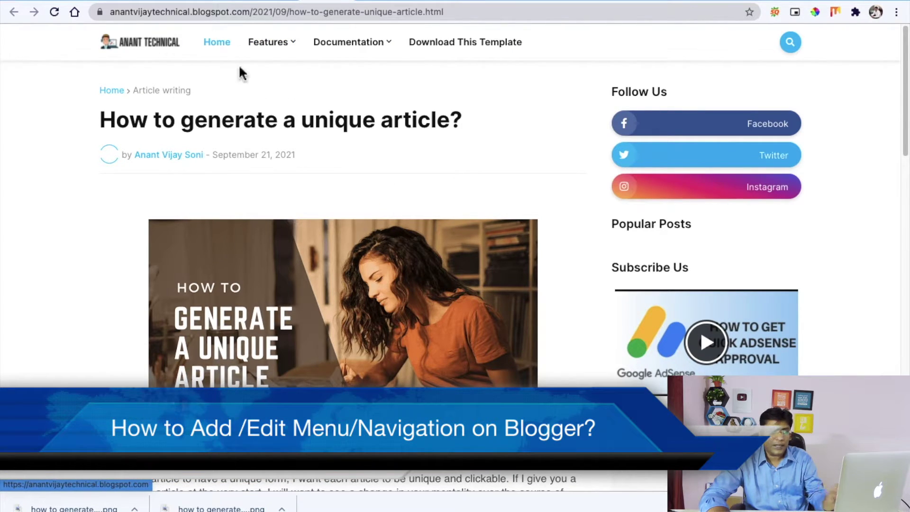
- Open the Header Menu's link list for editing in the blog's layout and bring its menu entries into view
{"action": "left_click", "coordinate": [256, 1]}
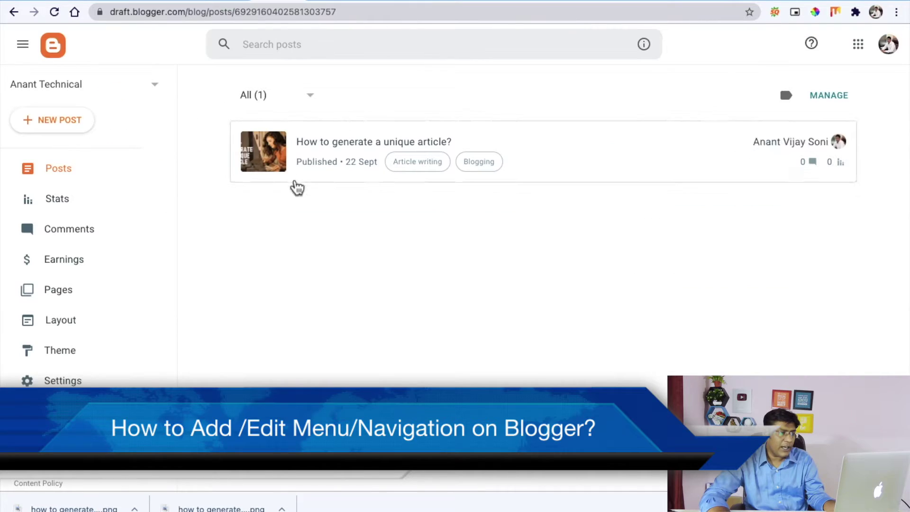
{"action": "left_click", "coordinate": [84, 327]}
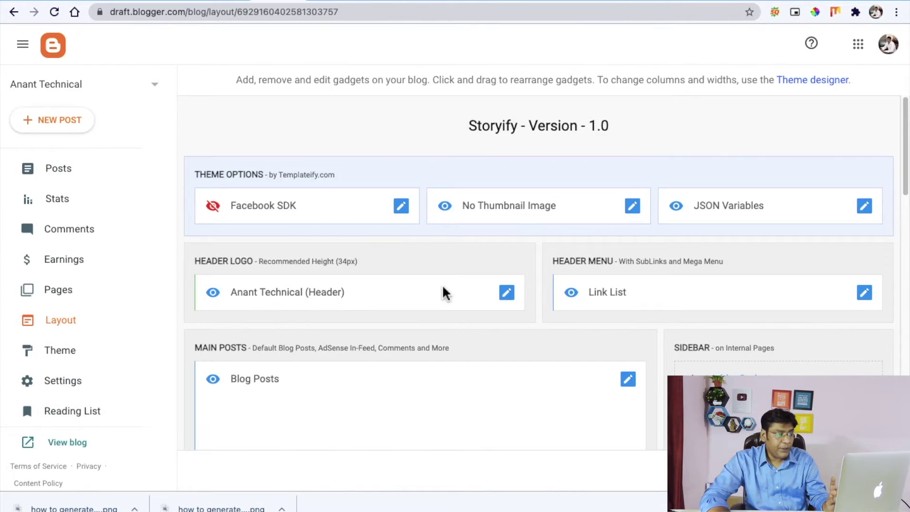
{"action": "scroll", "coordinate": [411, 308], "scroll_direction": "down", "scroll_amount": 1}
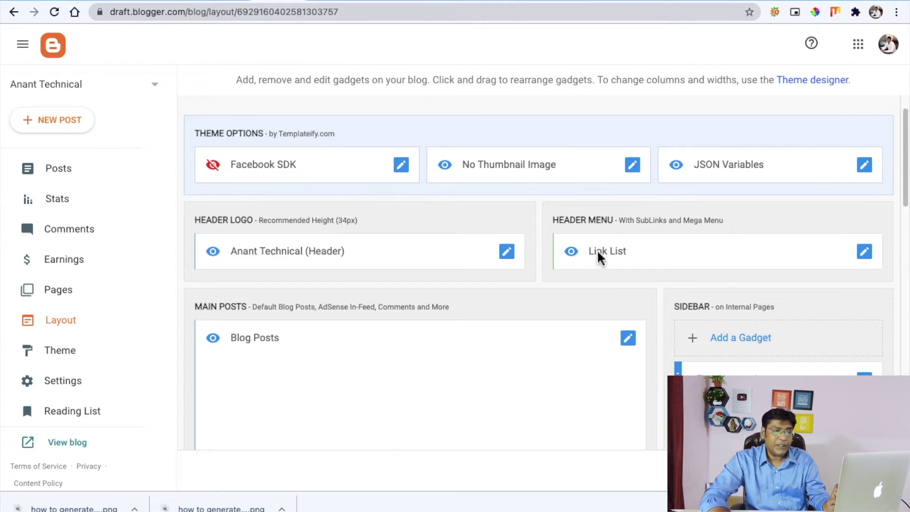
{"action": "scroll", "coordinate": [565, 224], "scroll_direction": "up", "scroll_amount": 5}
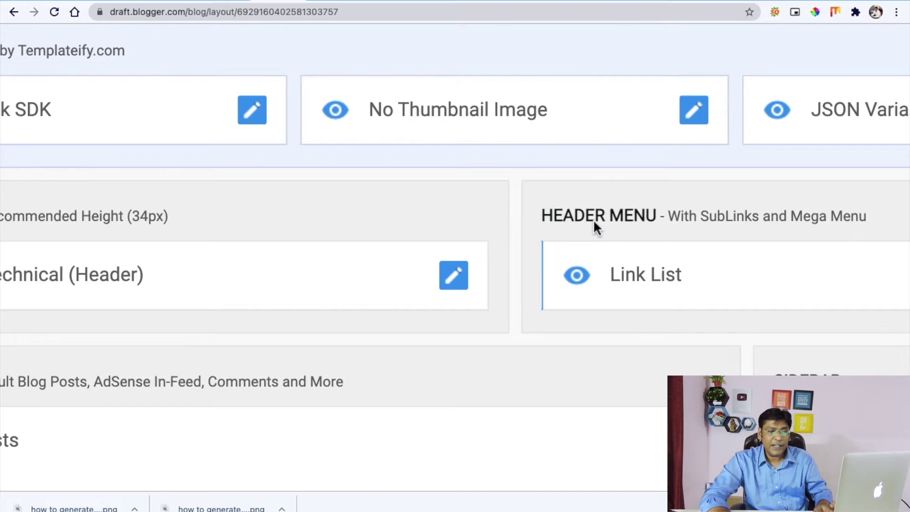
{"action": "scroll", "coordinate": [593, 219], "scroll_direction": "down", "scroll_amount": 5}
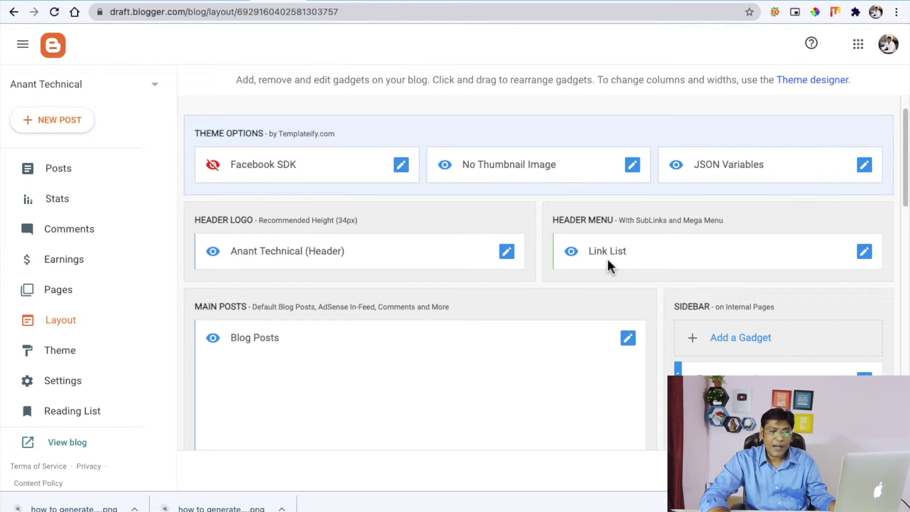
{"action": "left_click", "coordinate": [865, 251]}
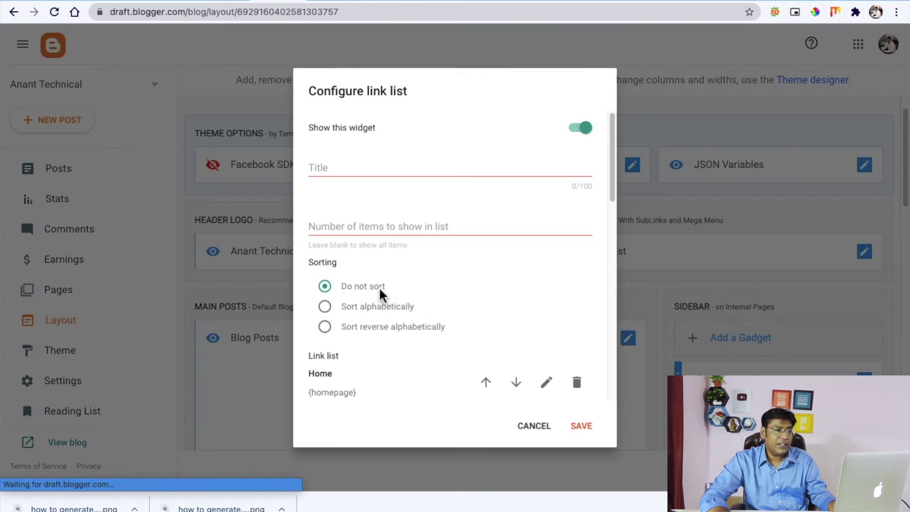
{"action": "scroll", "coordinate": [424, 290], "scroll_direction": "down", "scroll_amount": 4}
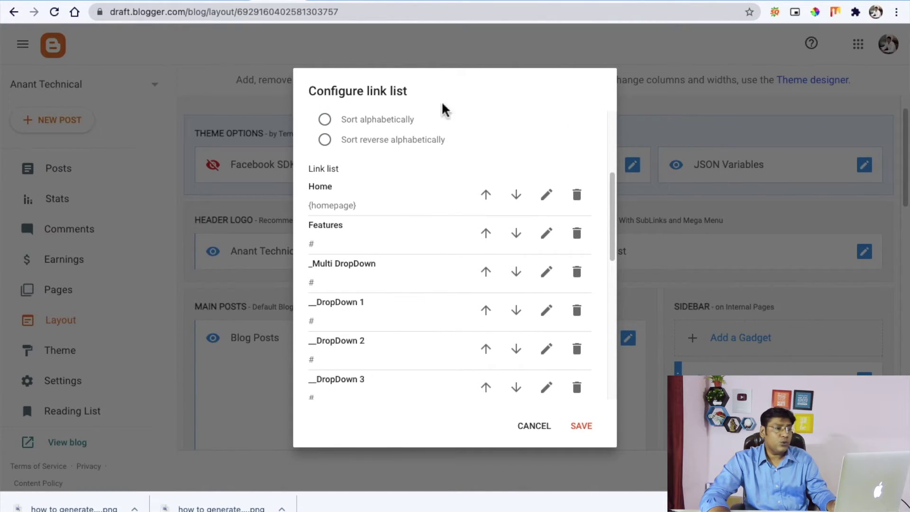
- Examine the Home, Features and Documentation entries and their submenus in the live blog's header menu
{"action": "left_click", "coordinate": [378, 2]}
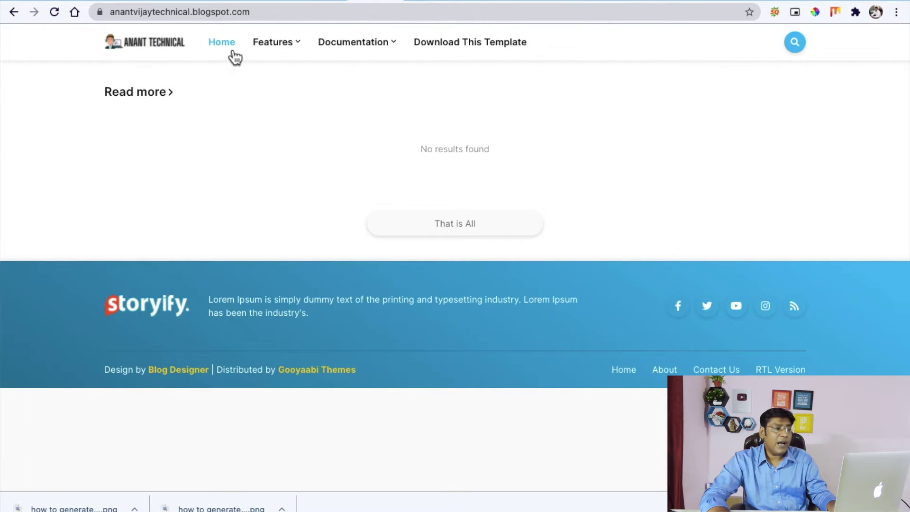
{"action": "mouse_move", "coordinate": [274, 49]}
{"action": "mouse_move", "coordinate": [293, 83]}
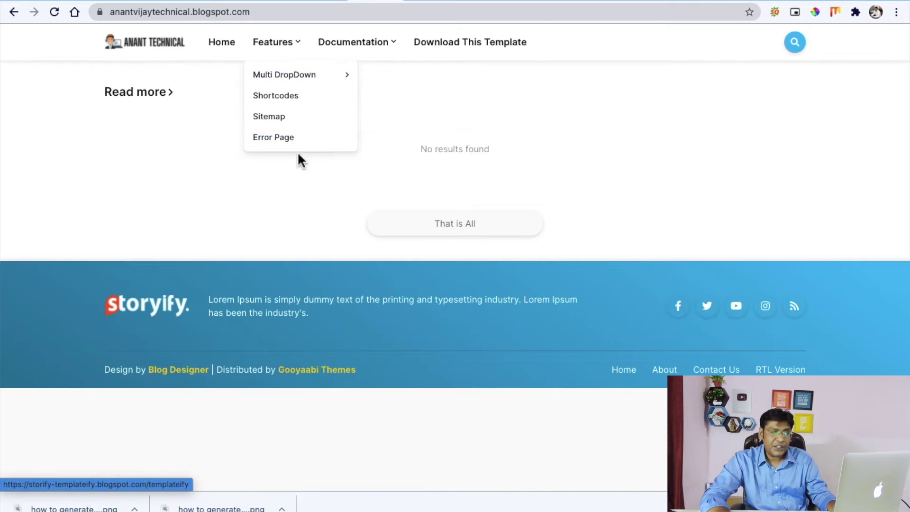
{"action": "mouse_move", "coordinate": [370, 52]}
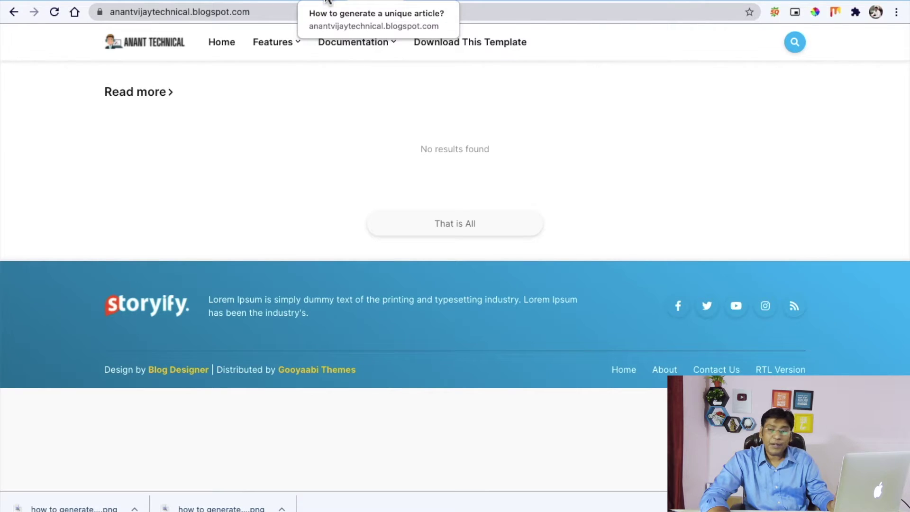
{"action": "left_click", "coordinate": [268, 3]}
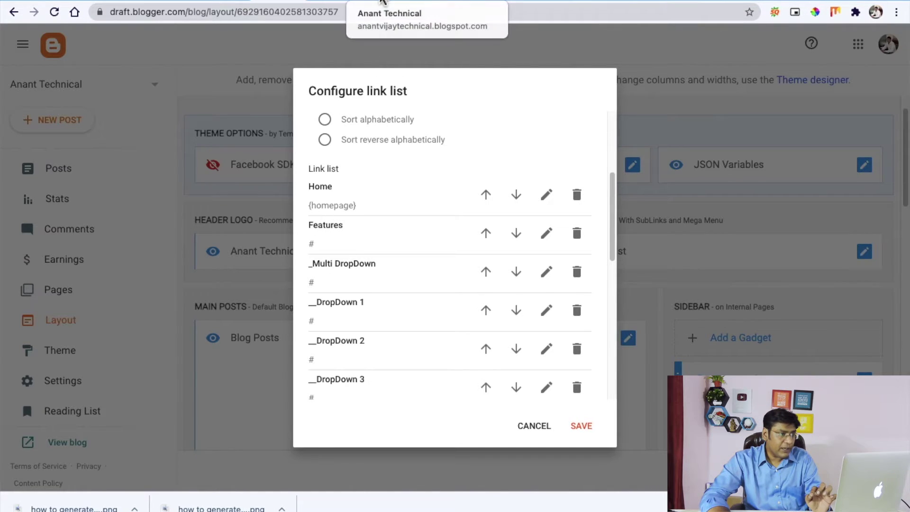
- Copy the link address of the Blogging tag below the published article "How to generate a unique article?"
{"action": "left_click", "coordinate": [412, 1]}
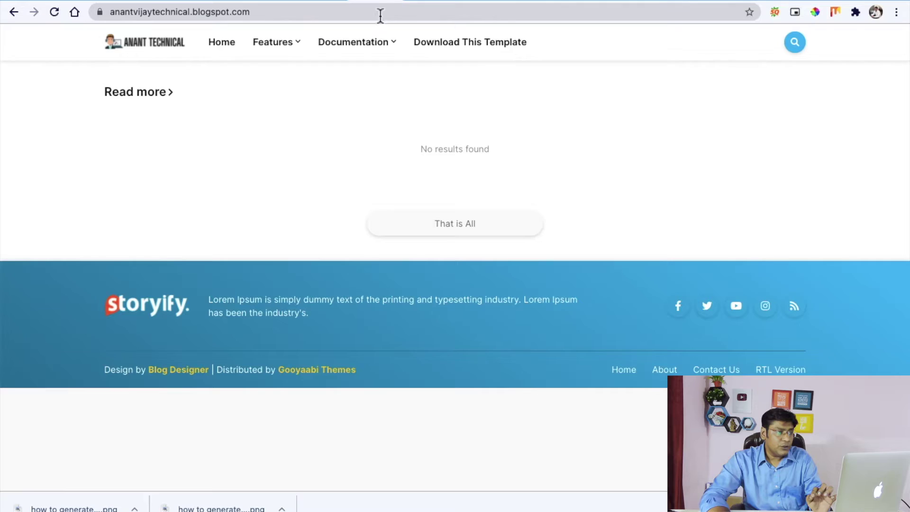
{"action": "left_click", "coordinate": [338, 1]}
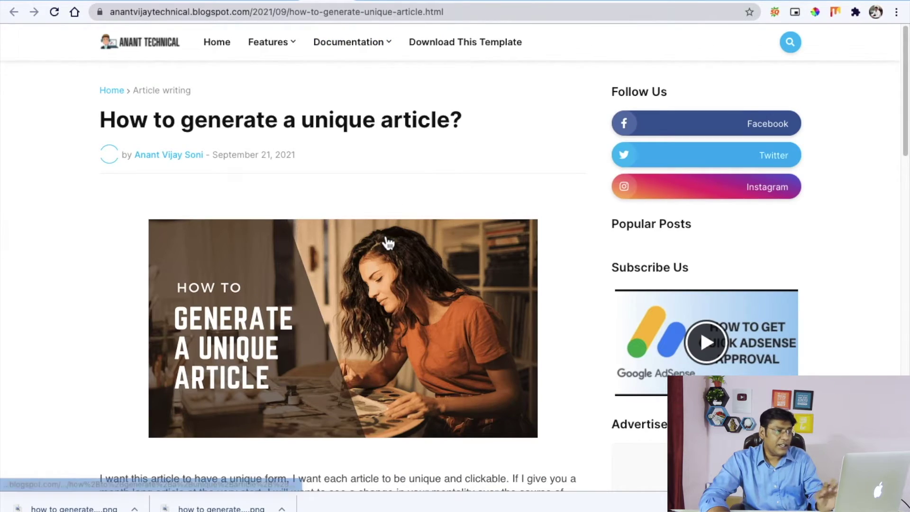
{"action": "scroll", "coordinate": [187, 181], "scroll_direction": "down", "scroll_amount": 5}
{"action": "scroll", "coordinate": [186, 185], "scroll_direction": "down", "scroll_amount": 15}
{"action": "scroll", "coordinate": [197, 201], "scroll_direction": "up", "scroll_amount": 6}
{"action": "scroll", "coordinate": [196, 200], "scroll_direction": "up", "scroll_amount": 2}
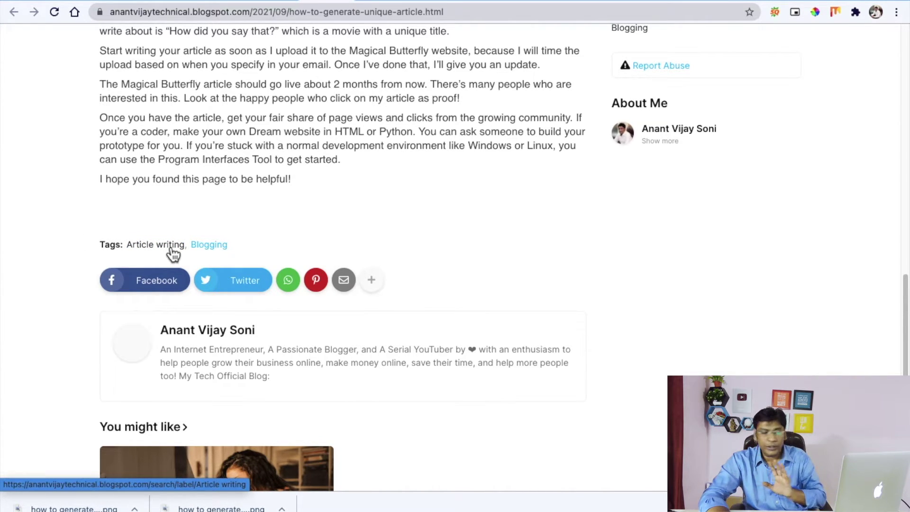
{"action": "right_click", "coordinate": [212, 244]}
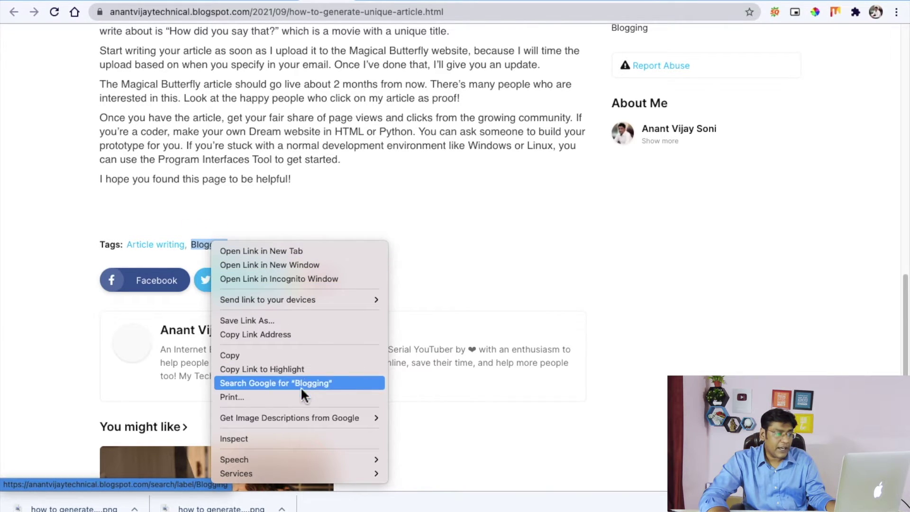
{"action": "left_click", "coordinate": [285, 335]}
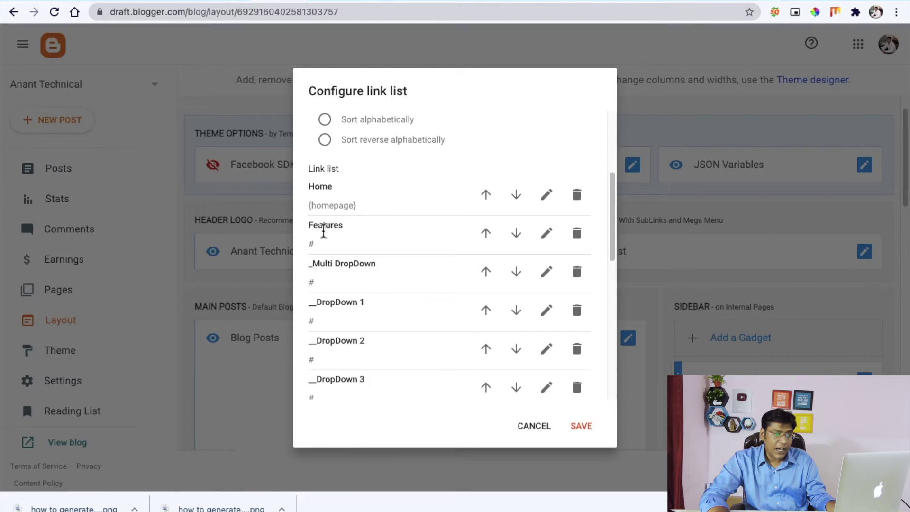
- Rename the Features entry in the link list as "Blogging" and set its URL to the copied link ending in /search/label/Blogging
{"action": "left_click", "coordinate": [548, 235]}
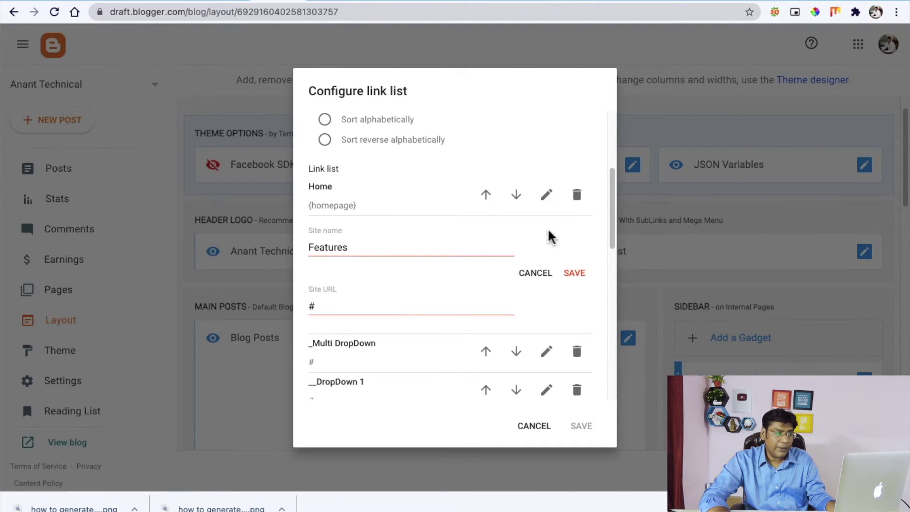
{"action": "double_click", "coordinate": [361, 246]}
{"action": "type", "text": "Blogging"}
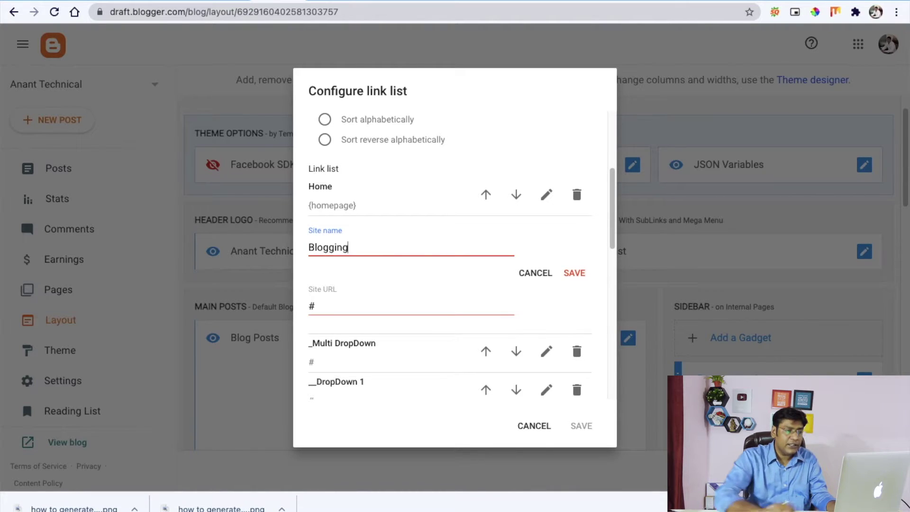
{"action": "left_click_drag", "start_coordinate": [320, 308], "coordinate": [305, 306]}
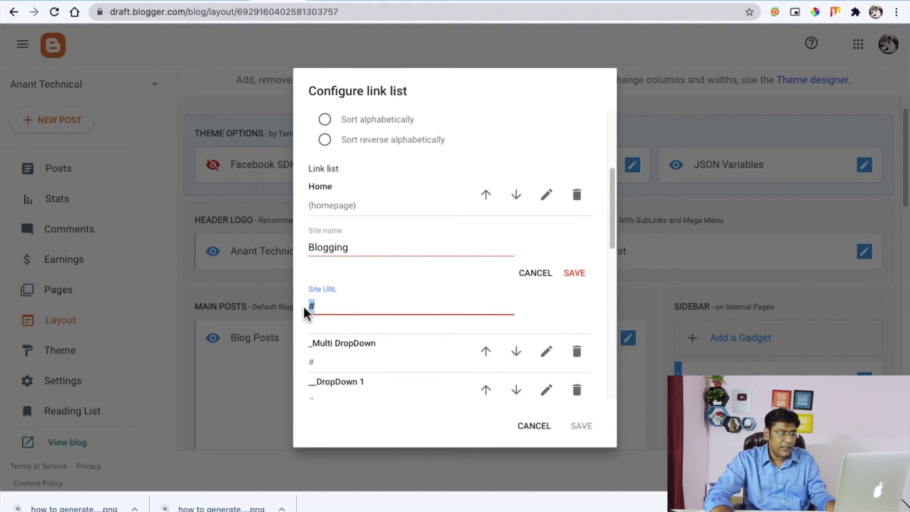
{"action": "type", "text": "https://anantvijaytechnical.blogspot.com/search/label/Blogging"}
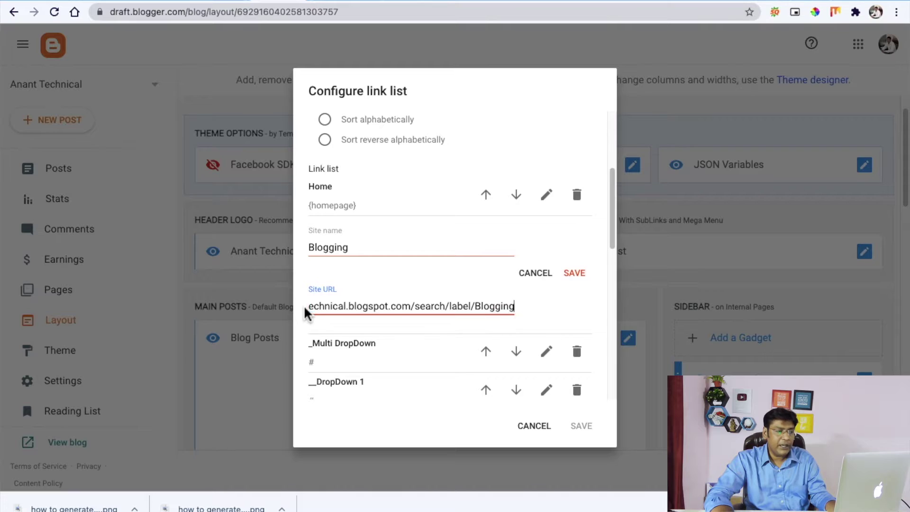
{"action": "left_click", "coordinate": [575, 276]}
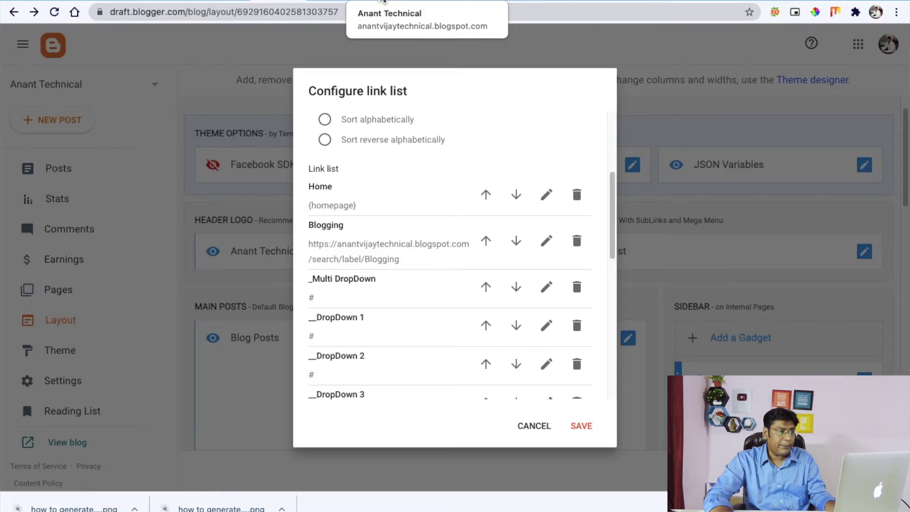
- Copy the link address of the Article writing tag below the published article
{"action": "left_click", "coordinate": [339, 2]}
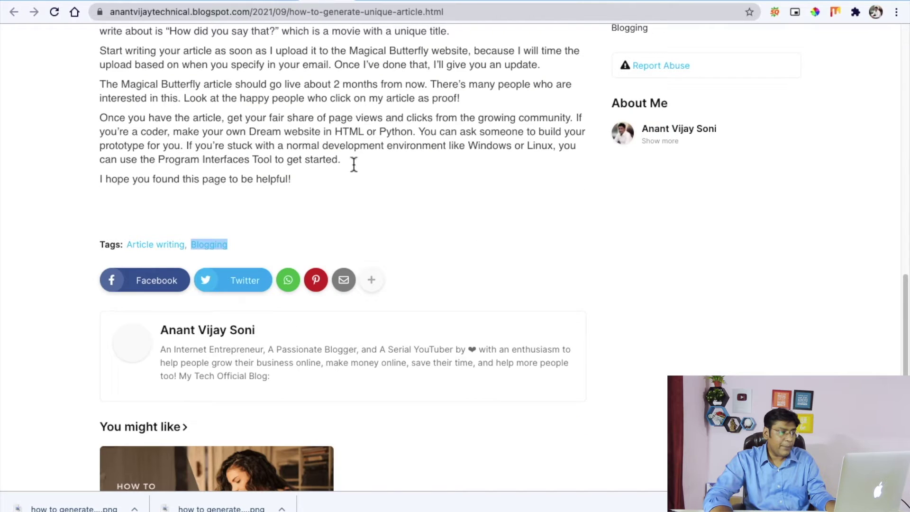
{"action": "right_click", "coordinate": [148, 244]}
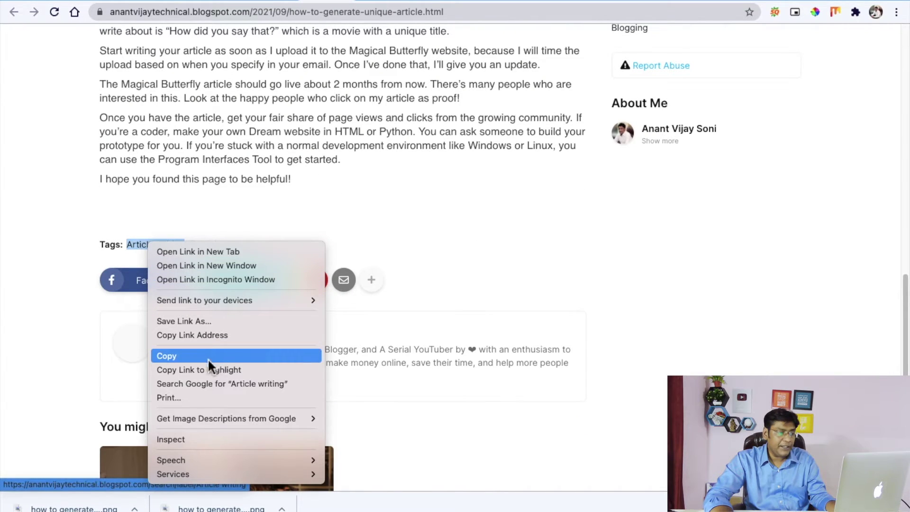
{"action": "left_click", "coordinate": [189, 335]}
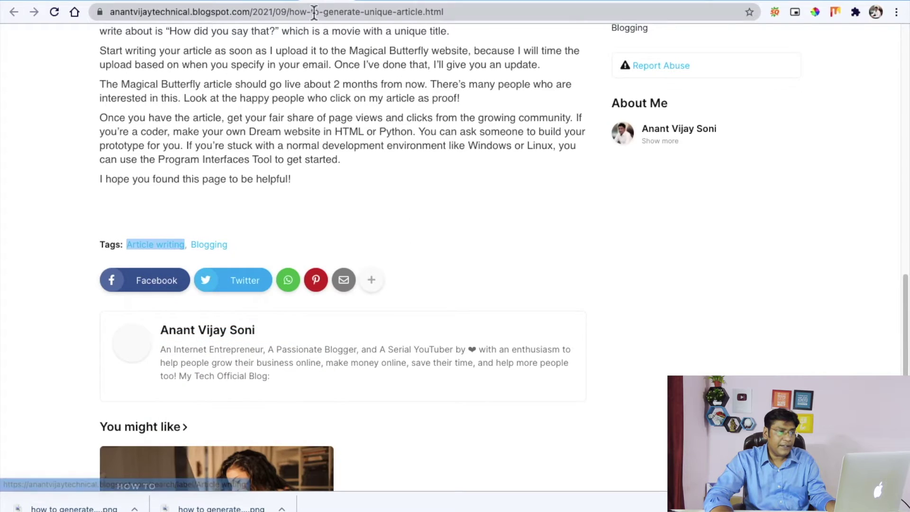
- Rename the Documentation entry in the link list as "Article Writing" and set its URL to the copied Article writing tag link
{"action": "left_click", "coordinate": [282, 2]}
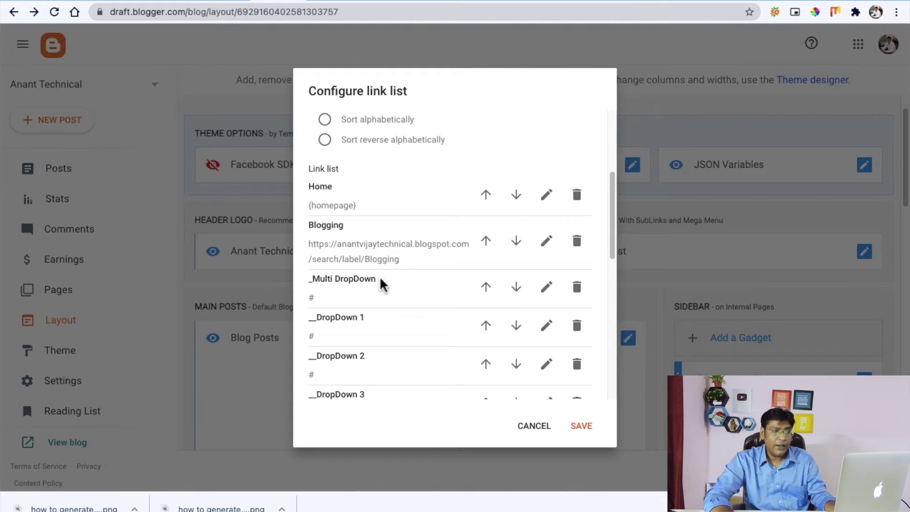
{"action": "scroll", "coordinate": [382, 284], "scroll_direction": "down", "scroll_amount": 5}
{"action": "scroll", "coordinate": [382, 269], "scroll_direction": "down", "scroll_amount": 3}
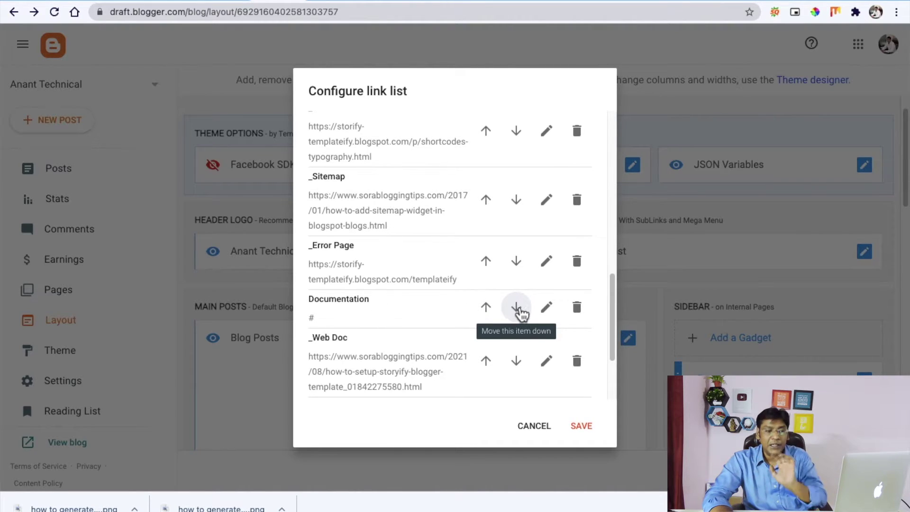
{"action": "left_click", "coordinate": [545, 308]}
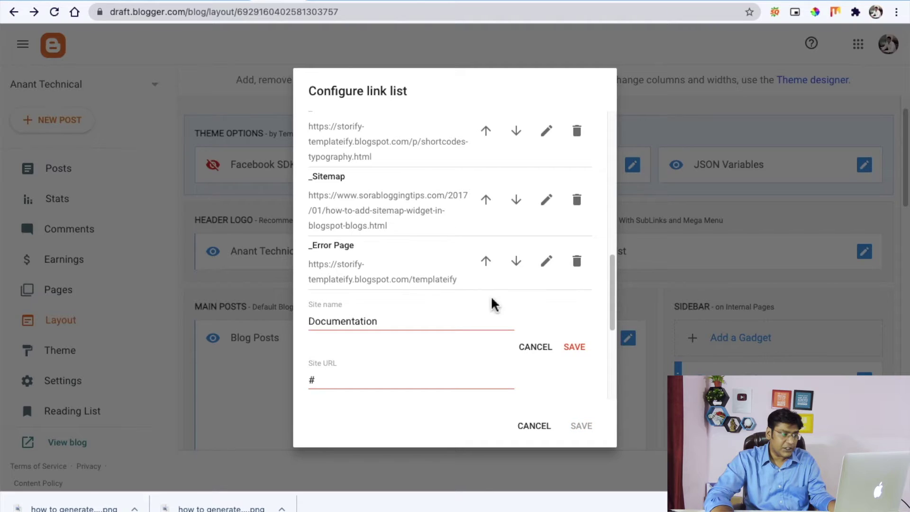
{"action": "left_click_drag", "start_coordinate": [378, 321], "coordinate": [308, 323]}
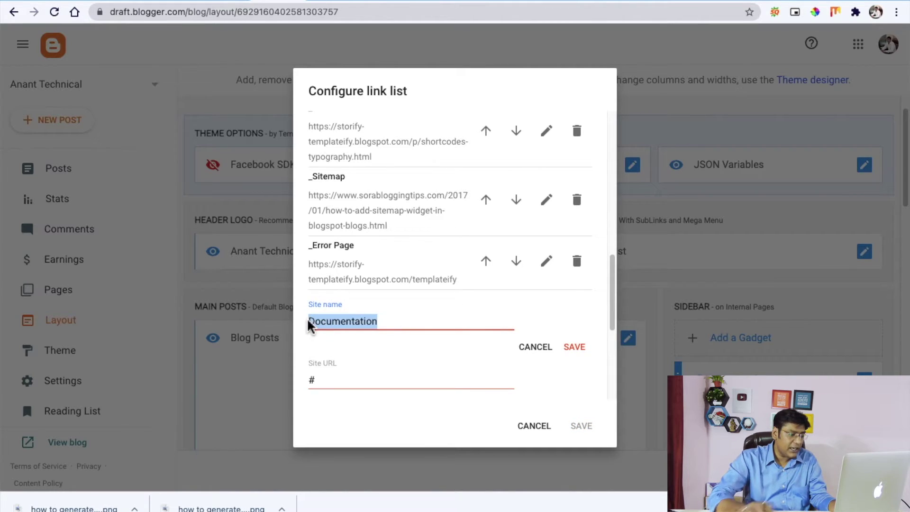
{"action": "type", "text": "Article Writing"}
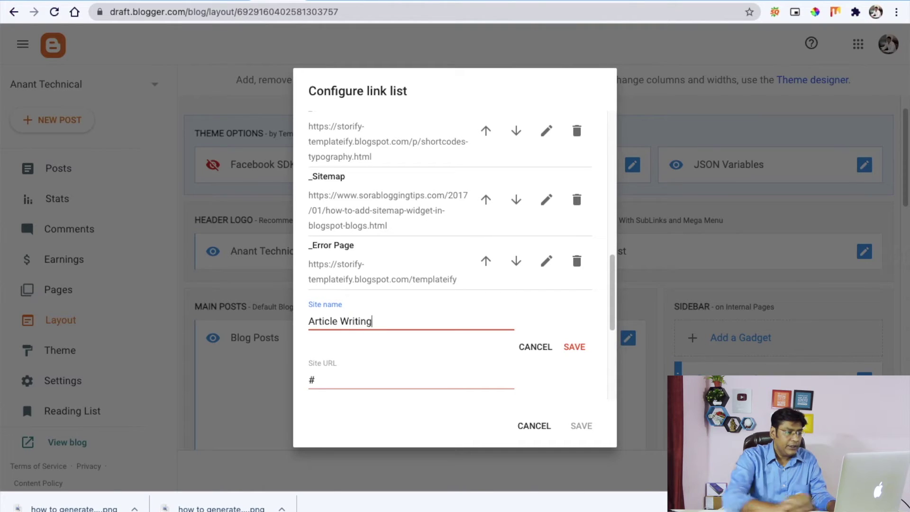
{"action": "left_click_drag", "start_coordinate": [320, 381], "coordinate": [294, 379]}
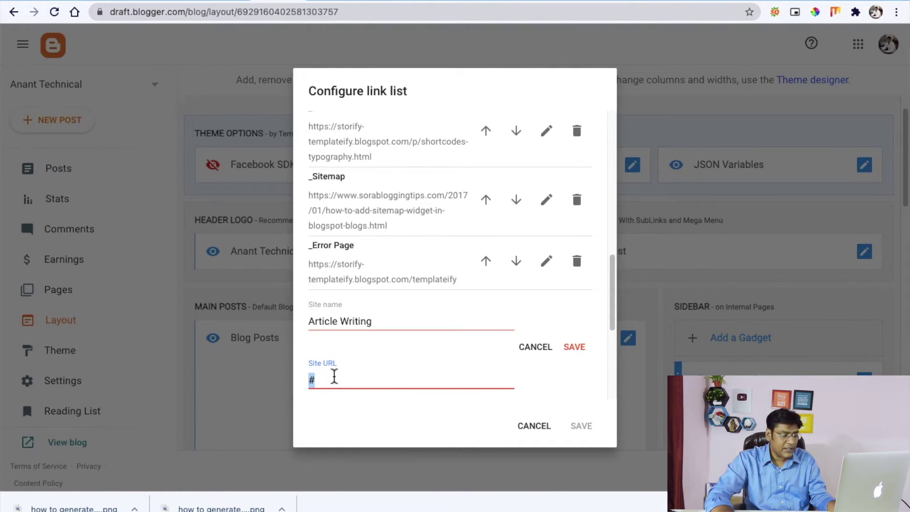
{"action": "key", "text": "super+v"}
{"action": "left_click", "coordinate": [575, 350]}
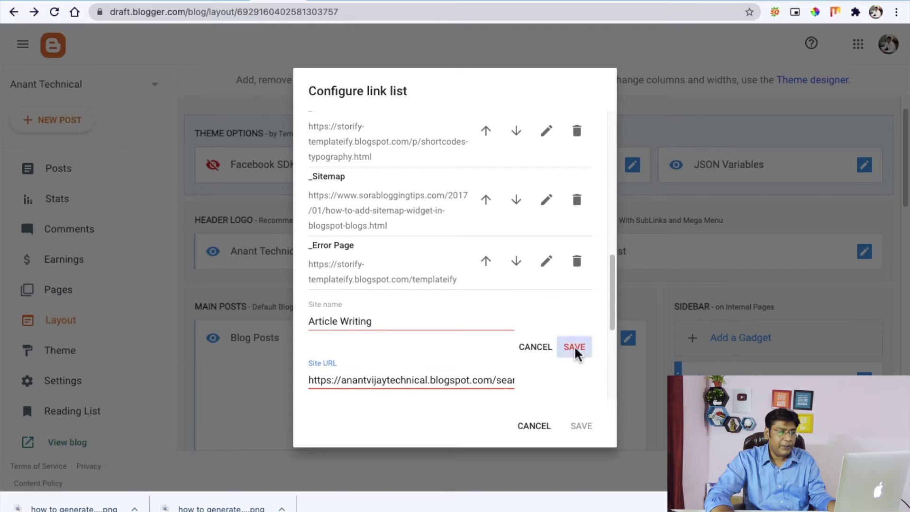
- Compare the dropdown entries in the link list with the Features submenu on the live blog
{"action": "scroll", "coordinate": [419, 325], "scroll_direction": "up", "scroll_amount": 5}
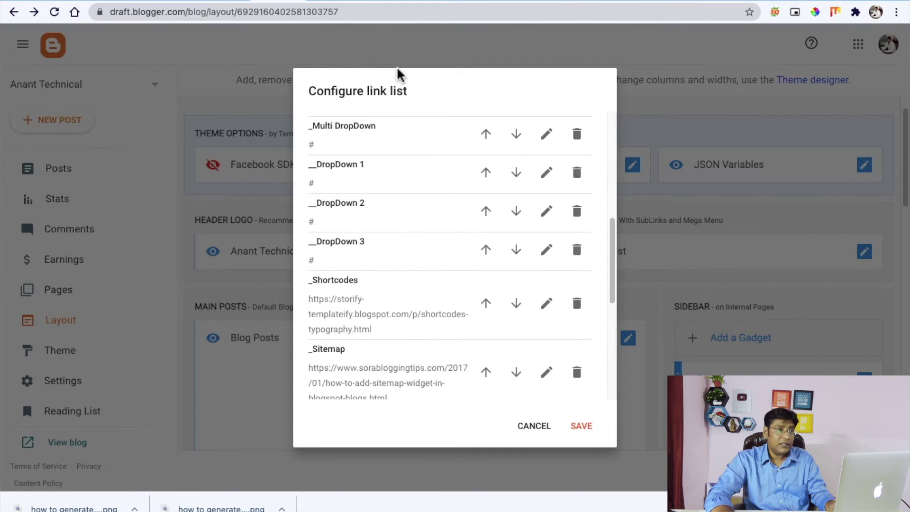
{"action": "left_click", "coordinate": [377, 1]}
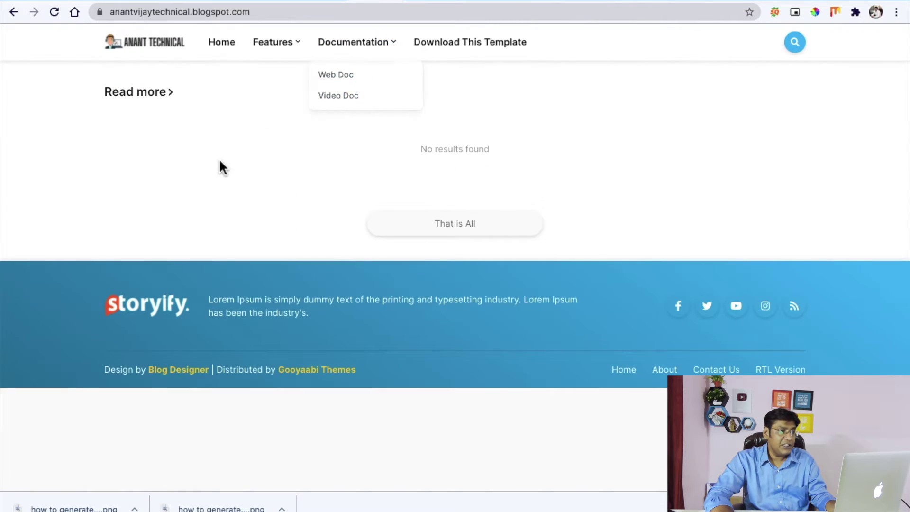
{"action": "mouse_move", "coordinate": [292, 48]}
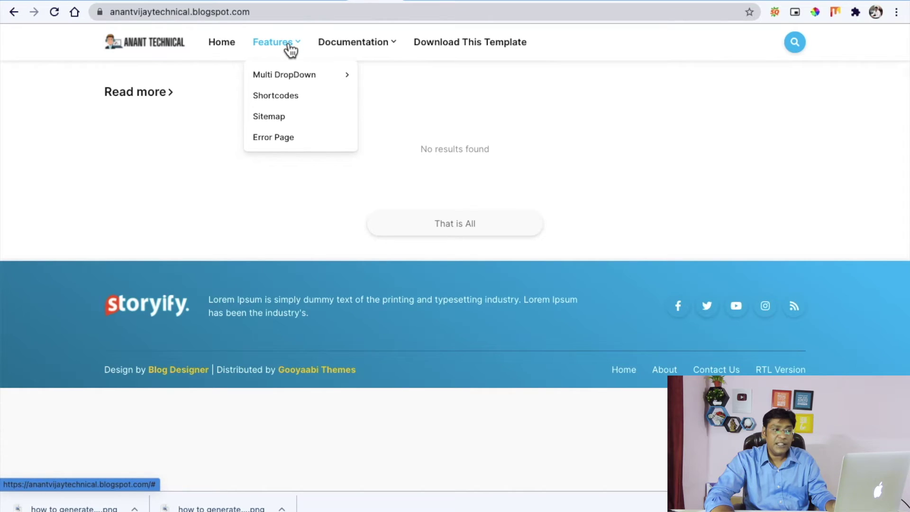
{"action": "mouse_move", "coordinate": [294, 81]}
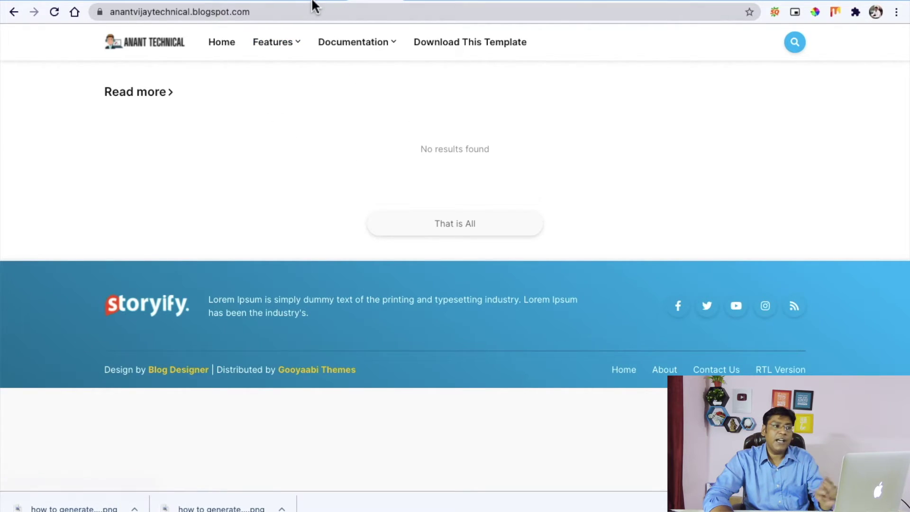
- Rename the _Multi DropDown entry in the header link list as "_Article writing", set its URL to the copied /search/label/Article%20writing link, and save the list
{"action": "left_click", "coordinate": [273, 2]}
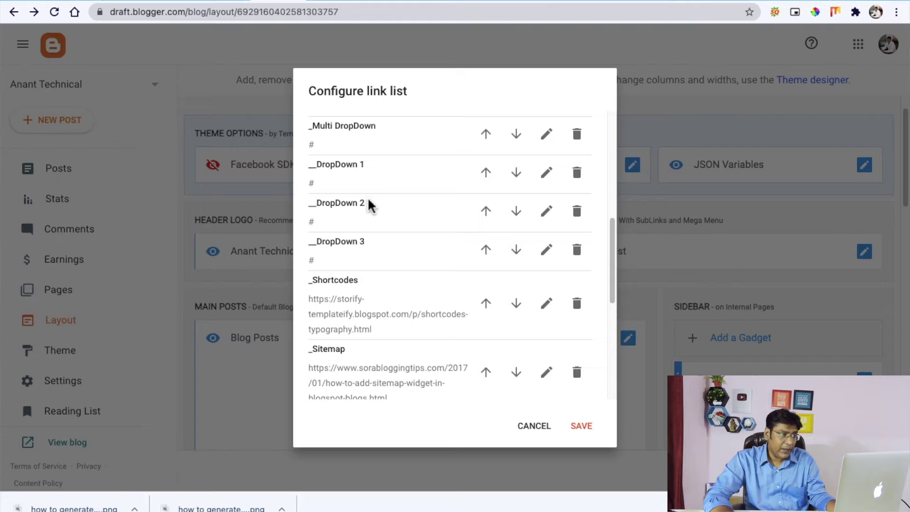
{"action": "scroll", "coordinate": [370, 214], "scroll_direction": "up", "scroll_amount": 3}
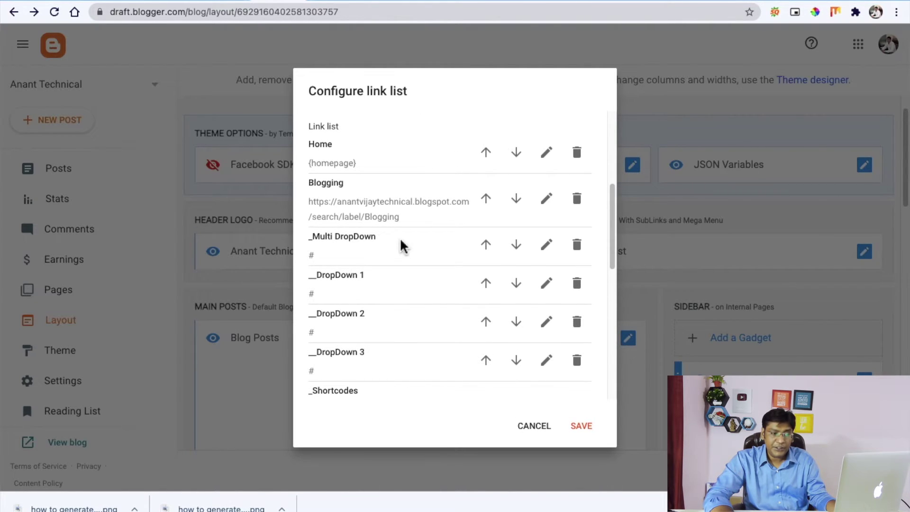
{"action": "left_click", "coordinate": [545, 245]}
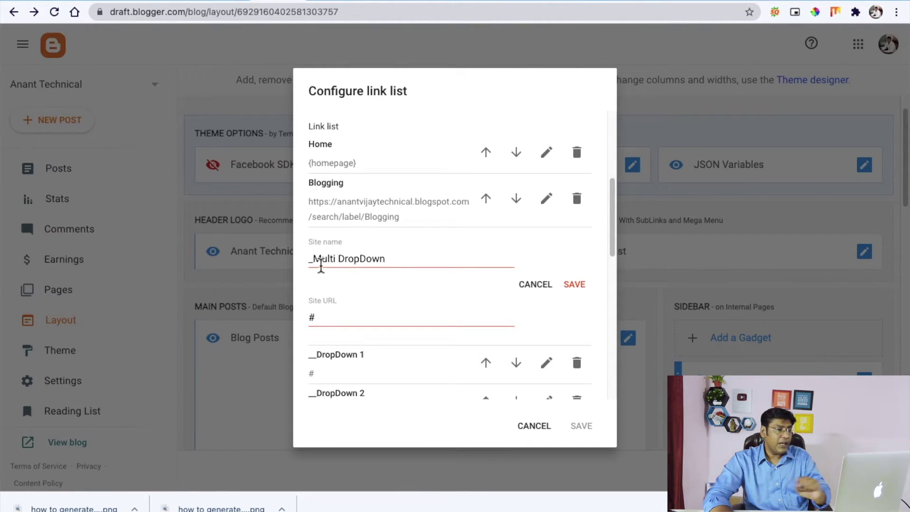
{"action": "left_click_drag", "start_coordinate": [315, 261], "coordinate": [309, 266]}
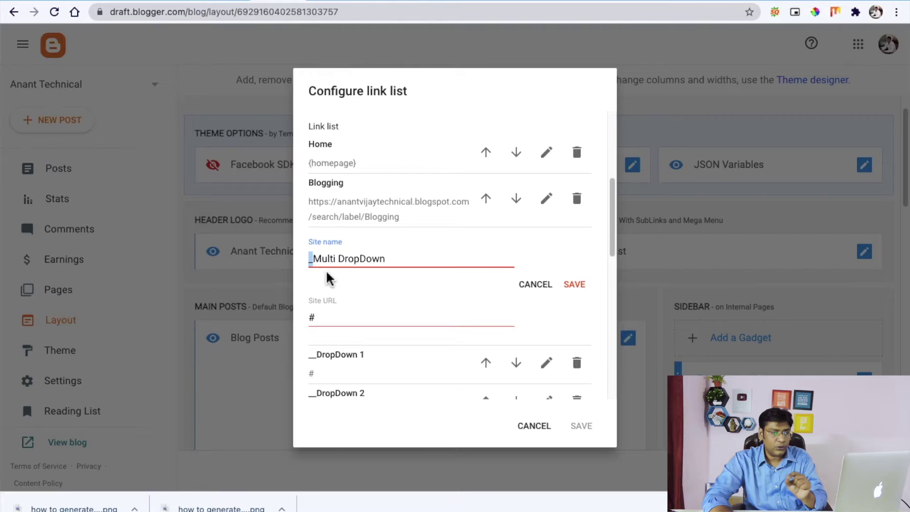
{"action": "left_click_drag", "start_coordinate": [313, 259], "coordinate": [403, 256]}
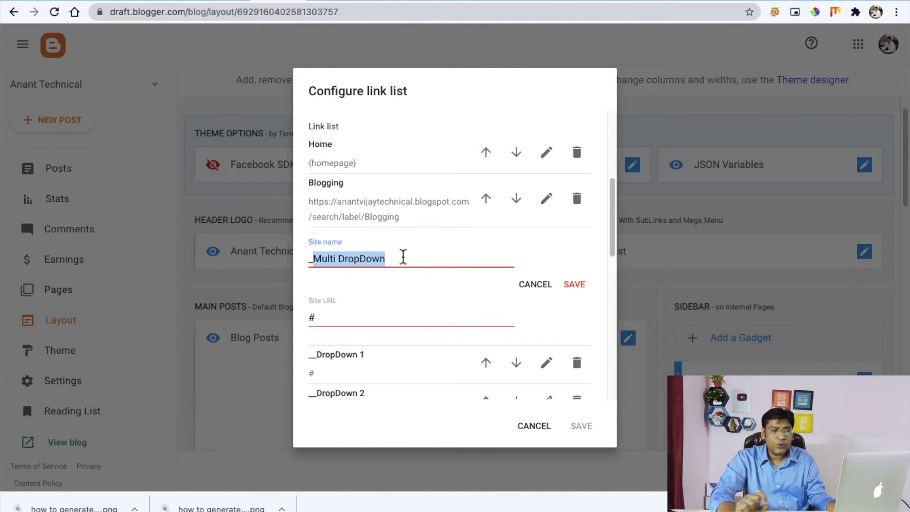
{"action": "type", "text": "Article writing"}
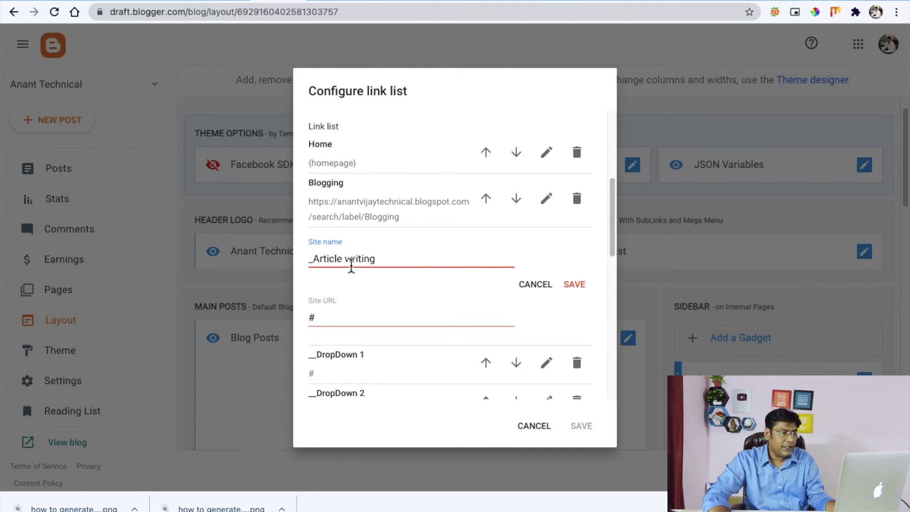
{"action": "double_click", "coordinate": [311, 318]}
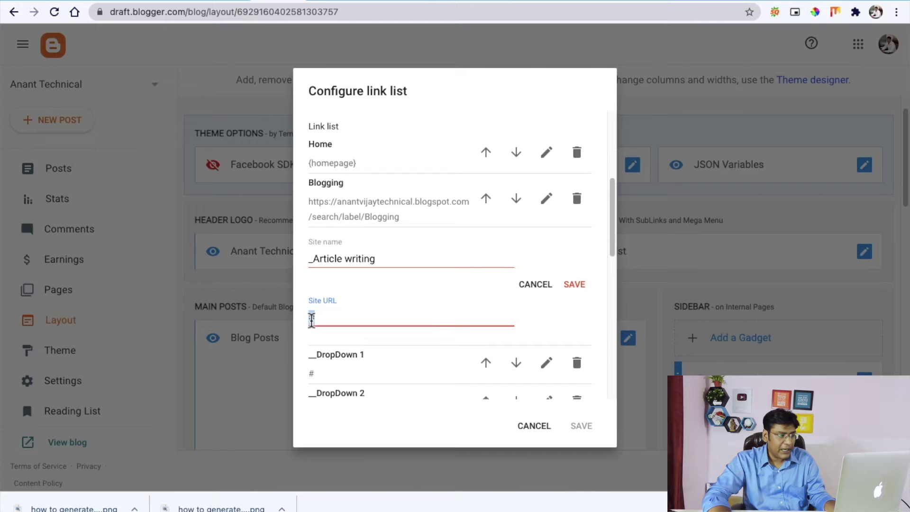
{"action": "type", "text": "https://anantvijaytechnical.blogspot.com/search/label/Article%20writing"}
{"action": "left_click", "coordinate": [577, 290]}
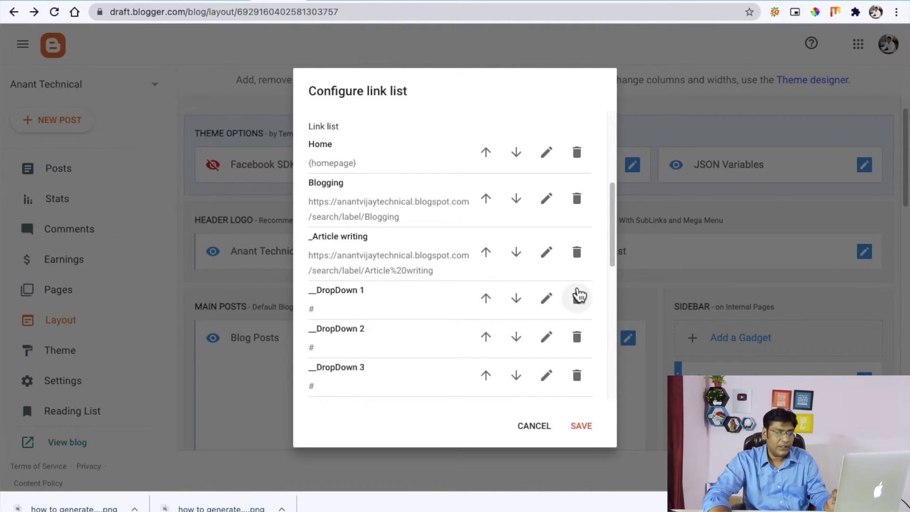
{"action": "left_click", "coordinate": [587, 427]}
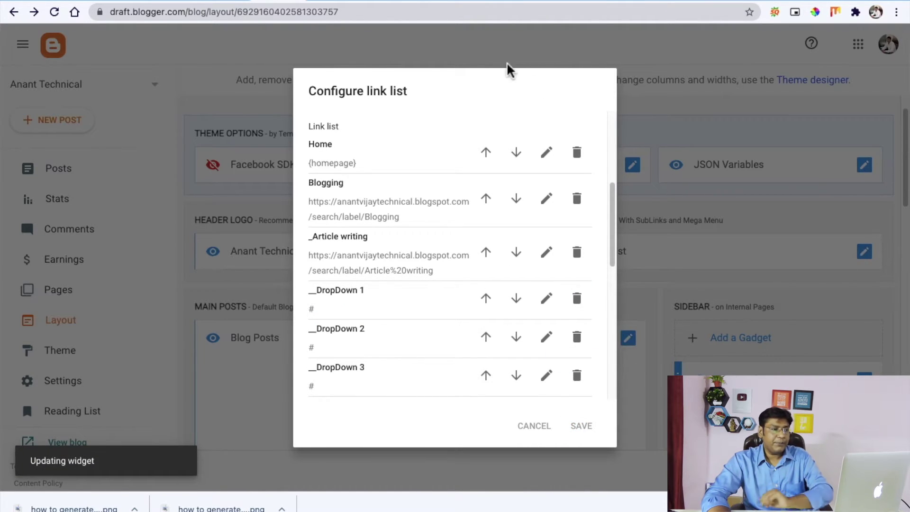
- Reload the live blog to check the updated header menu, and open the Blogging label page from it
{"action": "left_click", "coordinate": [376, 5]}
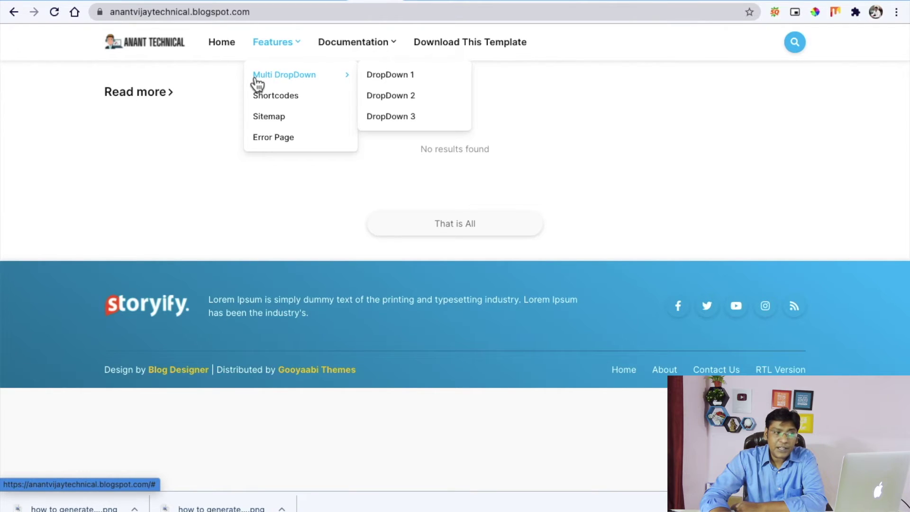
{"action": "mouse_move", "coordinate": [374, 46]}
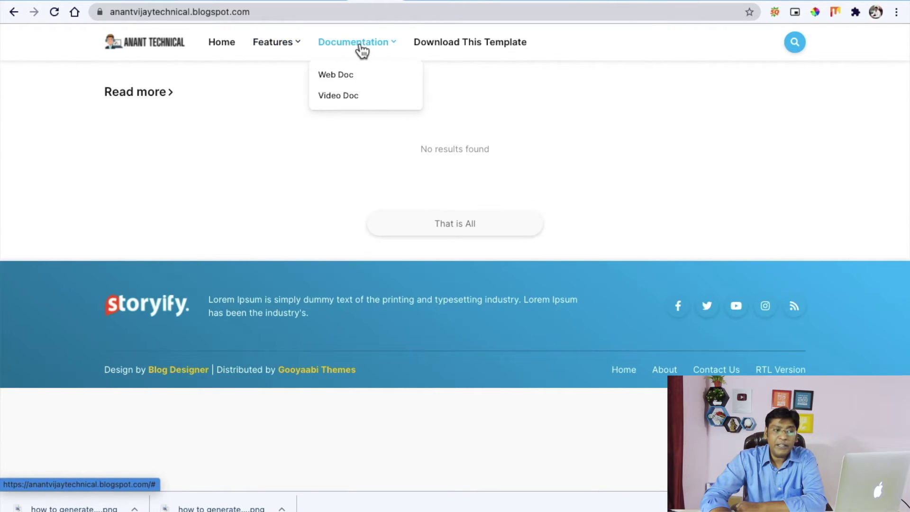
{"action": "left_click", "coordinate": [54, 12]}
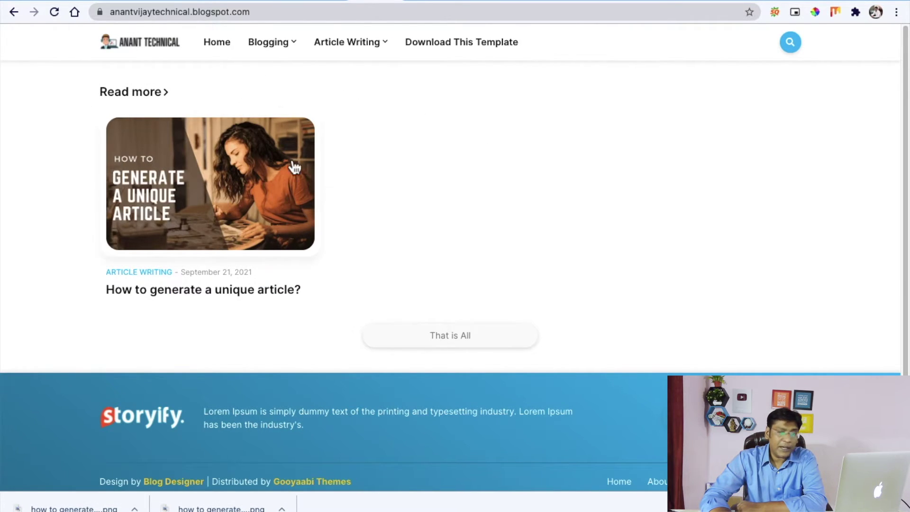
{"action": "mouse_move", "coordinate": [260, 52]}
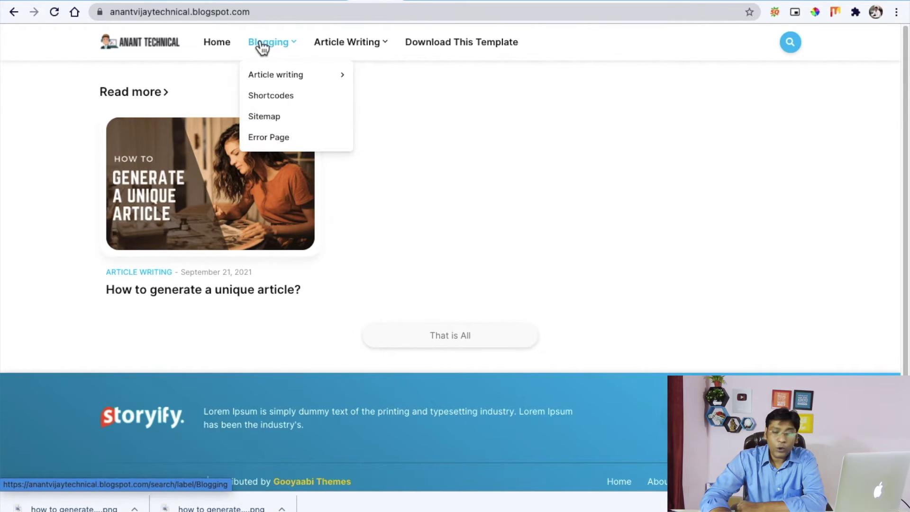
{"action": "left_click", "coordinate": [268, 42]}
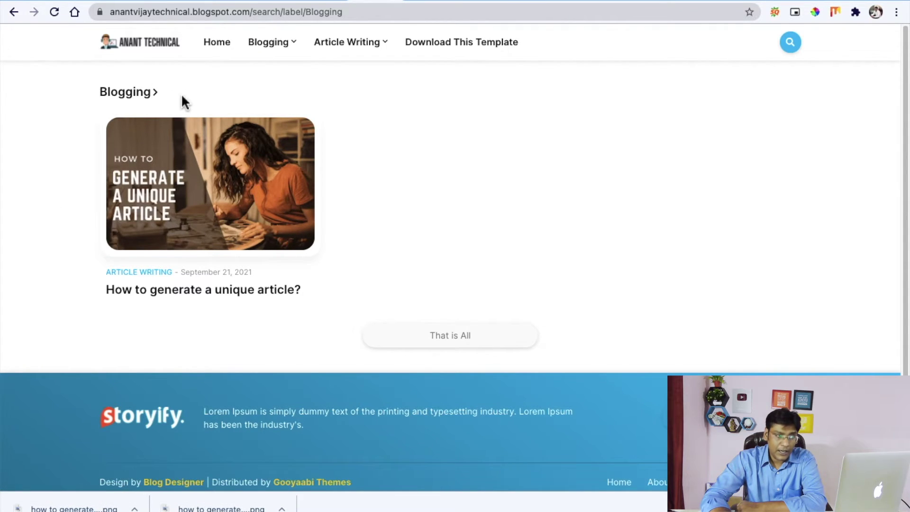
- Open the Article writing entry in the Blogging submenu and check the label page's heading and address
{"action": "mouse_move", "coordinate": [280, 48]}
{"action": "mouse_move", "coordinate": [280, 83]}
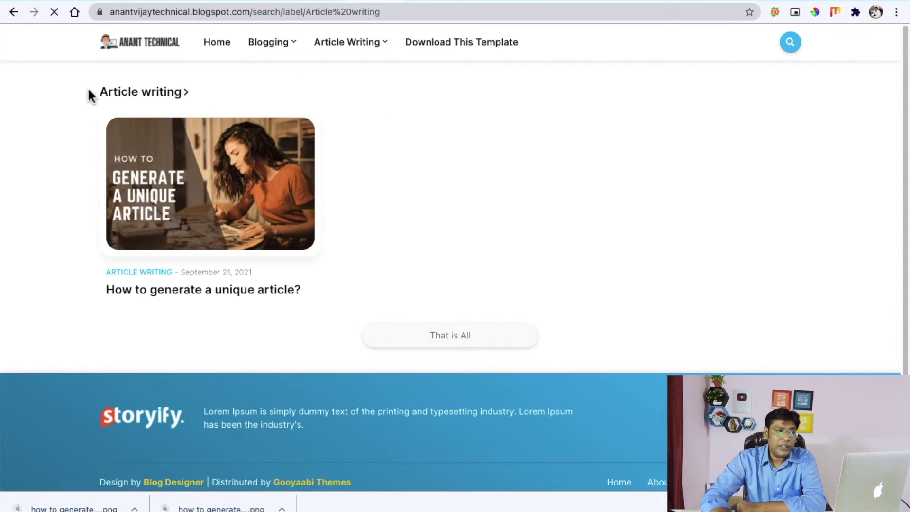
{"action": "left_click_drag", "start_coordinate": [99, 92], "coordinate": [191, 94]}
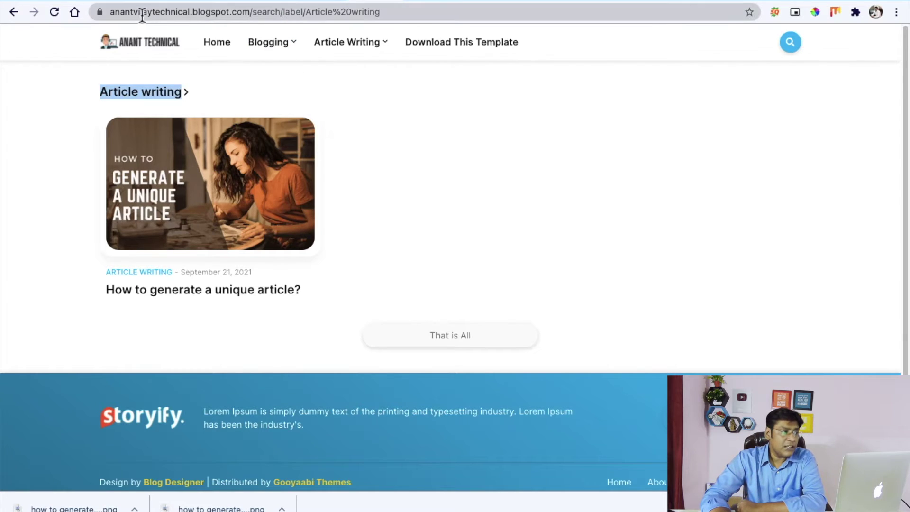
{"action": "left_click_drag", "start_coordinate": [112, 13], "coordinate": [406, 13]}
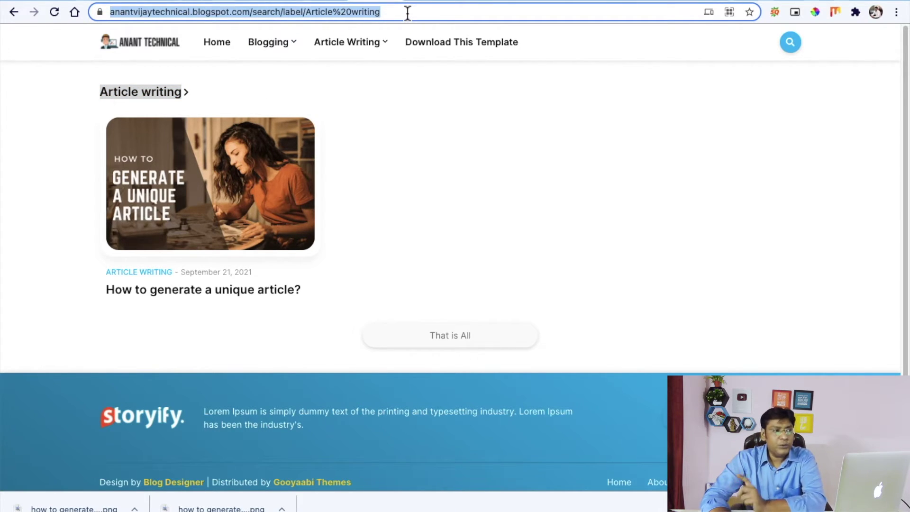
{"action": "mouse_move", "coordinate": [342, 47]}
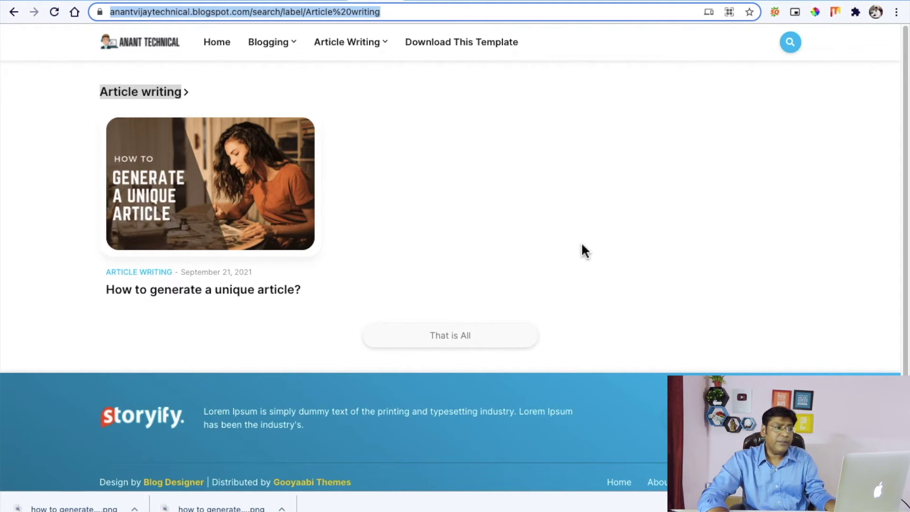
- Set the number of posts on the main page to 10 in the layout's Blog Posts gadget and save it
{"action": "key", "text": "super+alt+Left"}
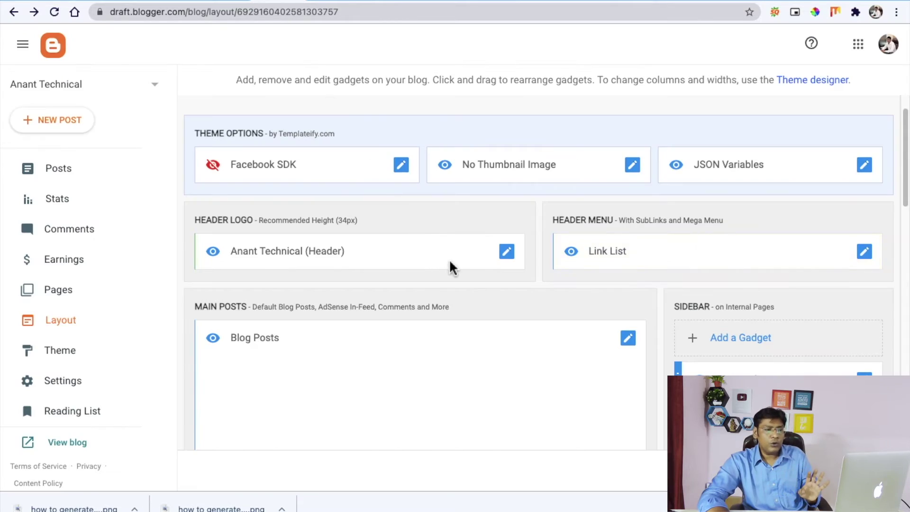
{"action": "scroll", "coordinate": [652, 269], "scroll_direction": "down", "scroll_amount": 4}
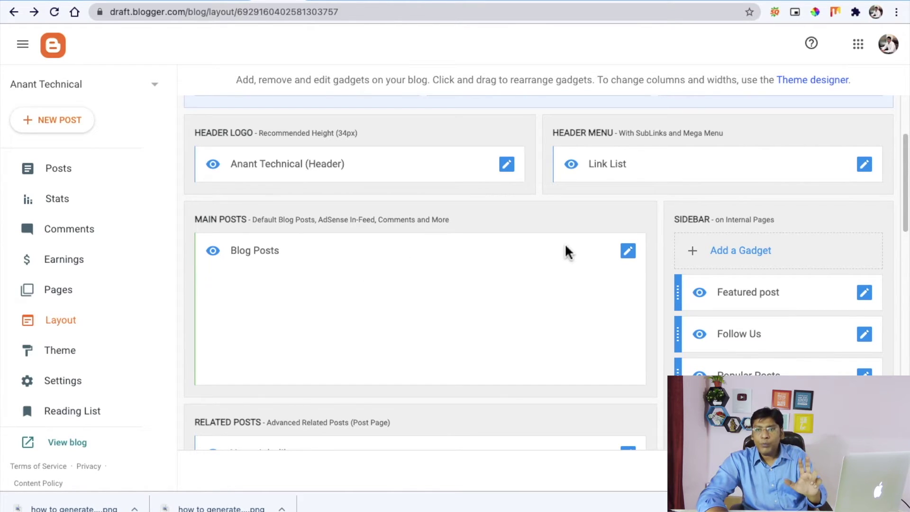
{"action": "left_click", "coordinate": [630, 252]}
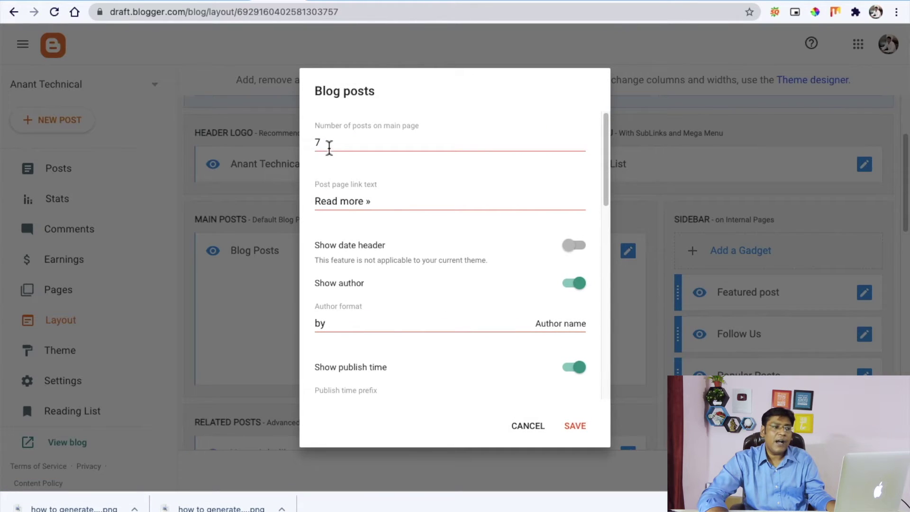
{"action": "left_click", "coordinate": [326, 143]}
{"action": "key", "text": "BackSpace"}
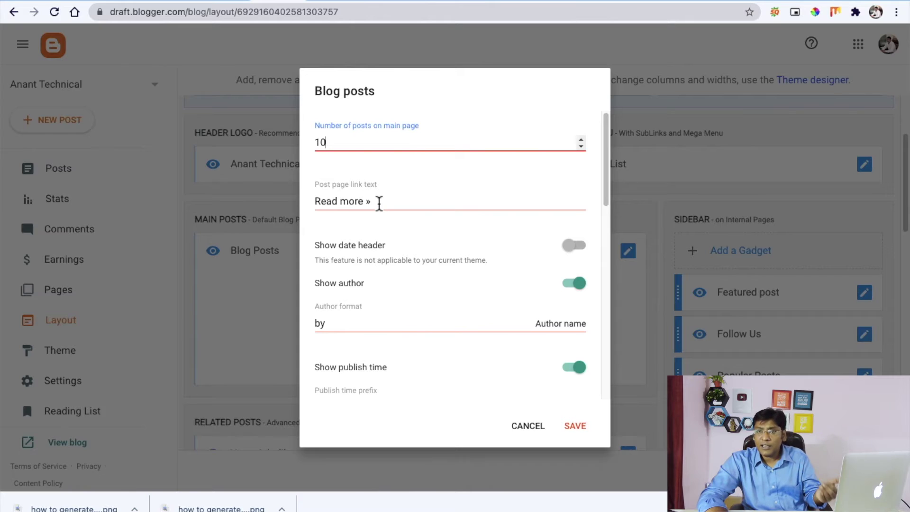
{"action": "scroll", "coordinate": [416, 256], "scroll_direction": "down", "scroll_amount": 2}
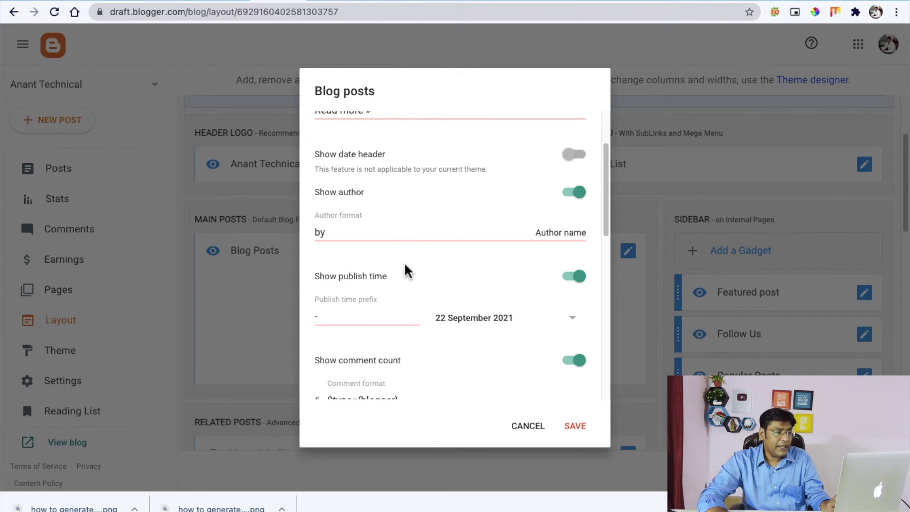
{"action": "scroll", "coordinate": [405, 269], "scroll_direction": "down", "scroll_amount": 1}
{"action": "scroll", "coordinate": [366, 267], "scroll_direction": "down", "scroll_amount": 3}
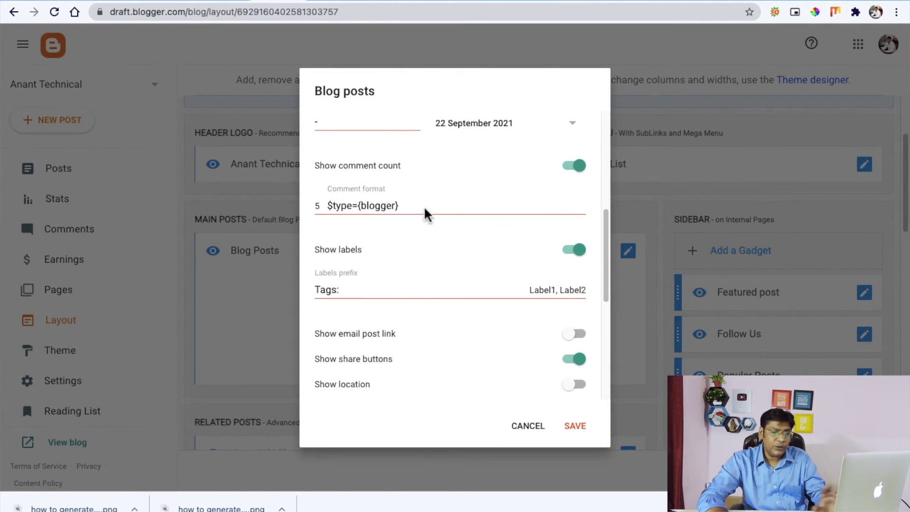
{"action": "scroll", "coordinate": [405, 315], "scroll_direction": "down", "scroll_amount": 5}
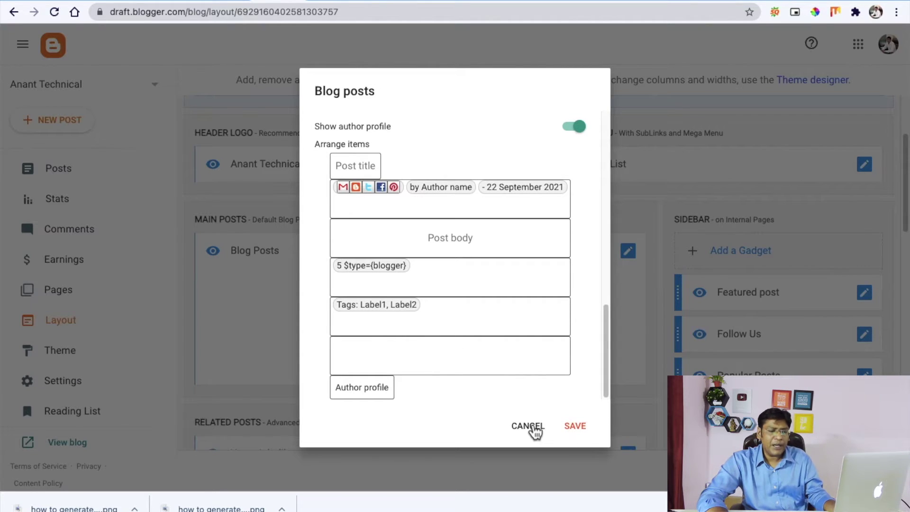
{"action": "left_click", "coordinate": [574, 426]}
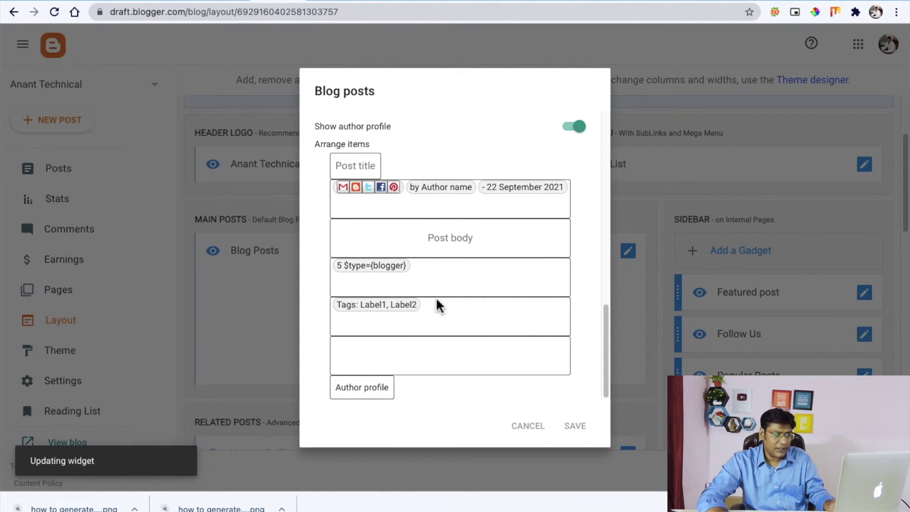
- Open the published article on the live blog and compare its sidebar with the sidebar gadgets in the layout
{"action": "scroll", "coordinate": [425, 285], "scroll_direction": "down", "scroll_amount": 3}
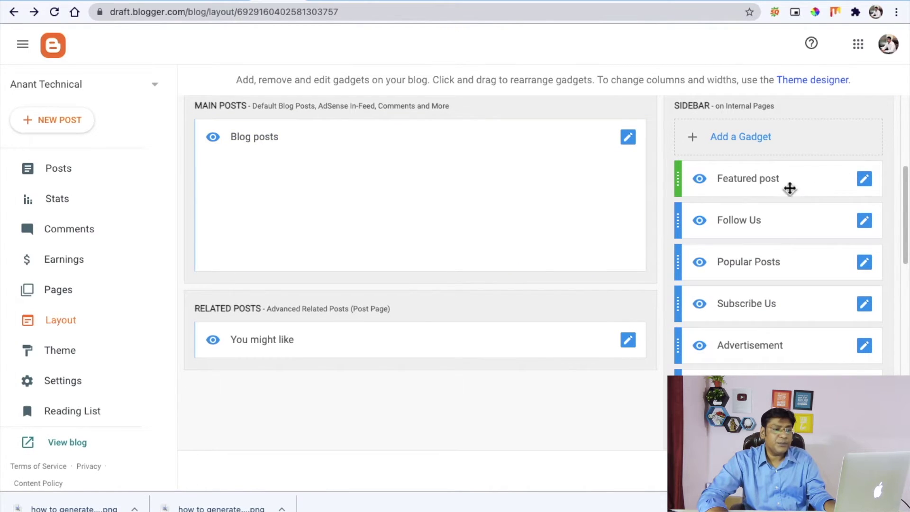
{"action": "left_click", "coordinate": [372, 4]}
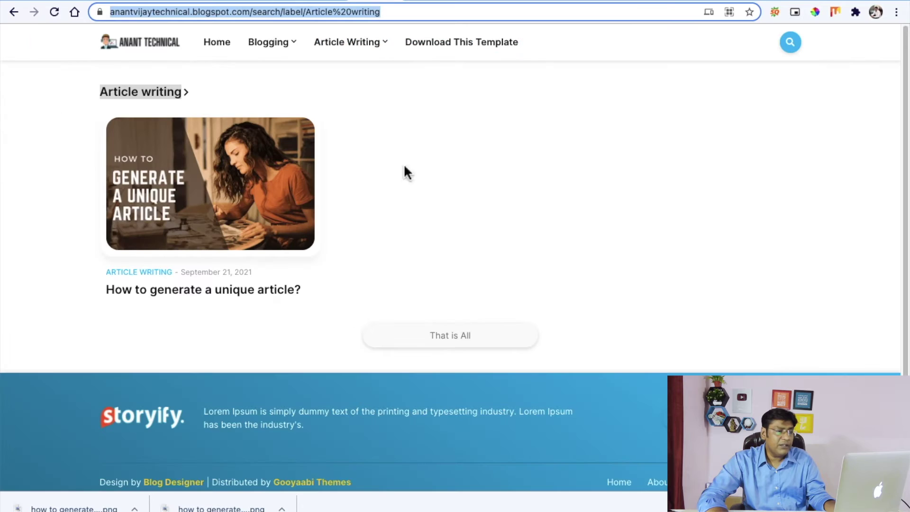
{"action": "left_click", "coordinate": [242, 170]}
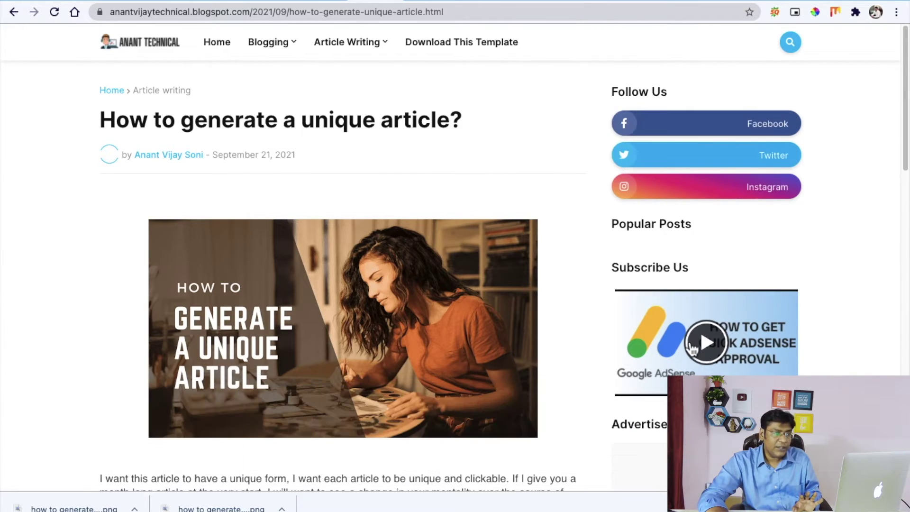
{"action": "left_click", "coordinate": [293, 2]}
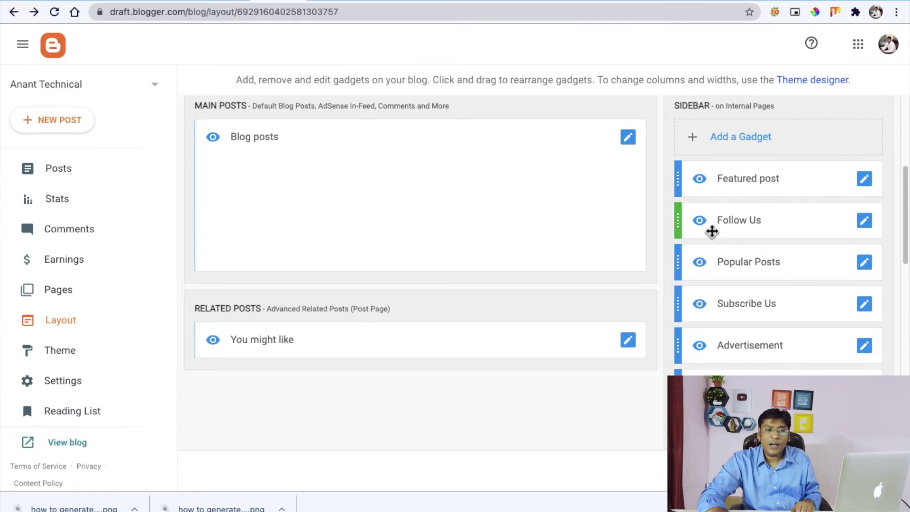
{"action": "left_click", "coordinate": [374, 1]}
{"action": "scroll", "coordinate": [505, 187], "scroll_direction": "up", "scroll_amount": 20}
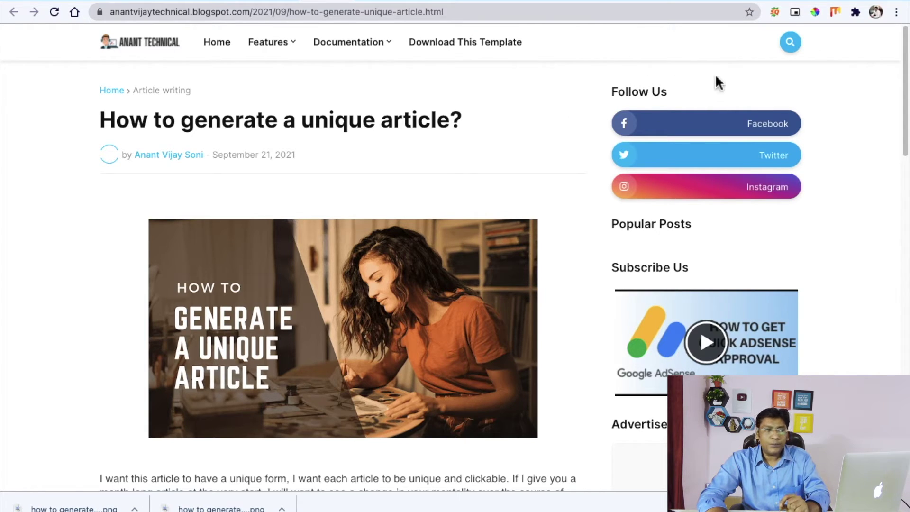
{"action": "left_click", "coordinate": [282, 4]}
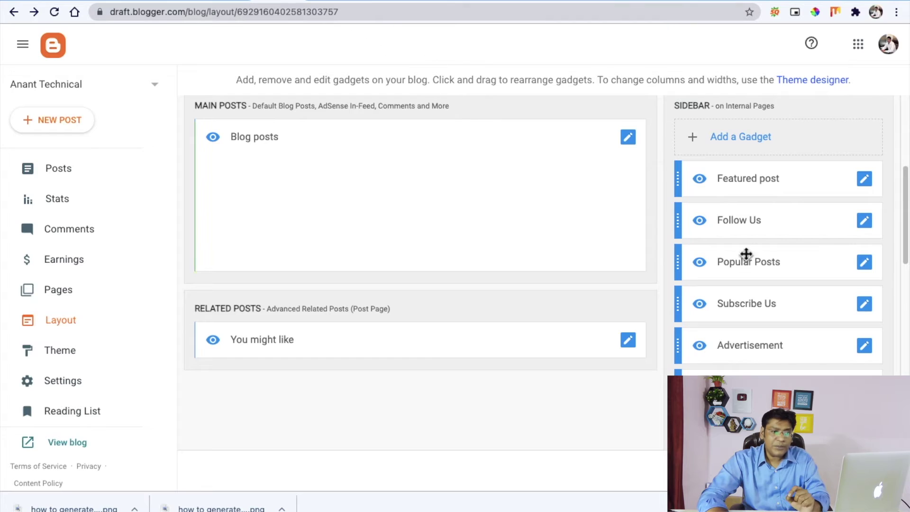
- Review the Facebook, Twitter and Instagram entries in the sidebar's Follow Us link list, and close it without changes
{"action": "left_click", "coordinate": [862, 226]}
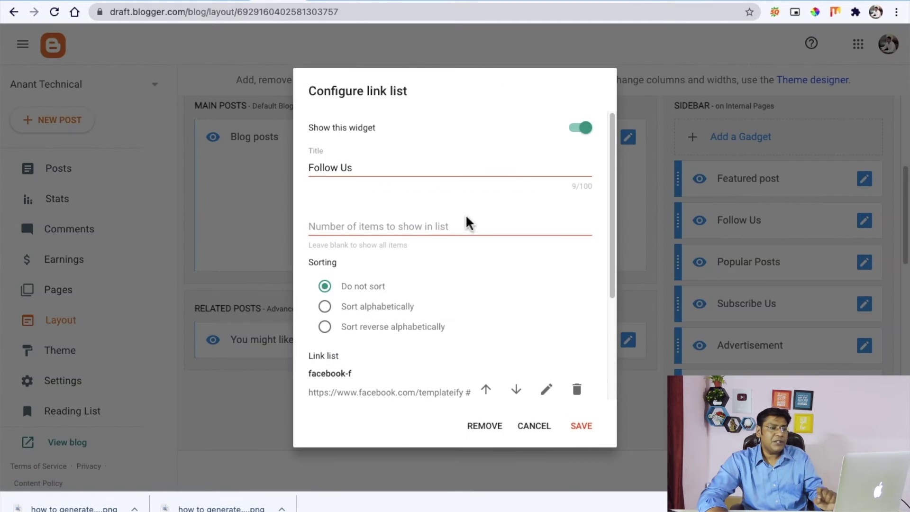
{"action": "scroll", "coordinate": [381, 271], "scroll_direction": "down", "scroll_amount": 2}
{"action": "scroll", "coordinate": [381, 271], "scroll_direction": "down", "scroll_amount": 2}
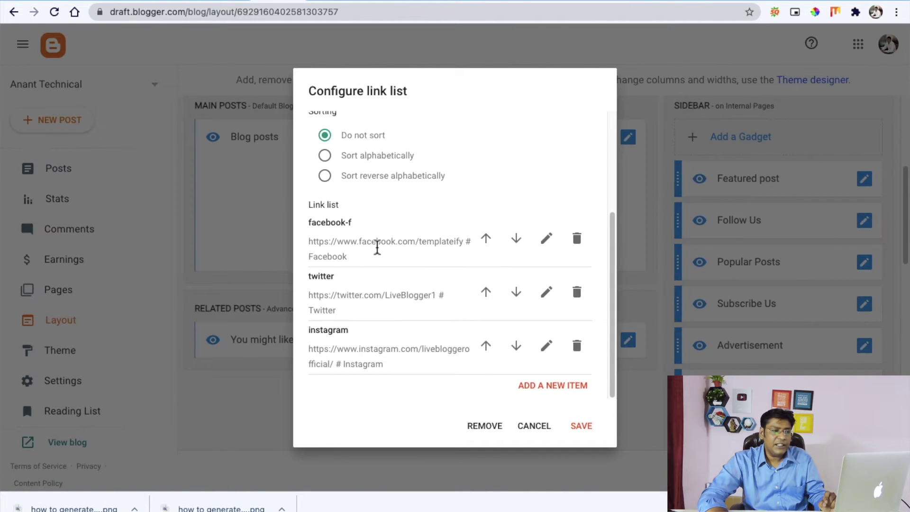
{"action": "left_click_drag", "start_coordinate": [351, 258], "coordinate": [308, 233]}
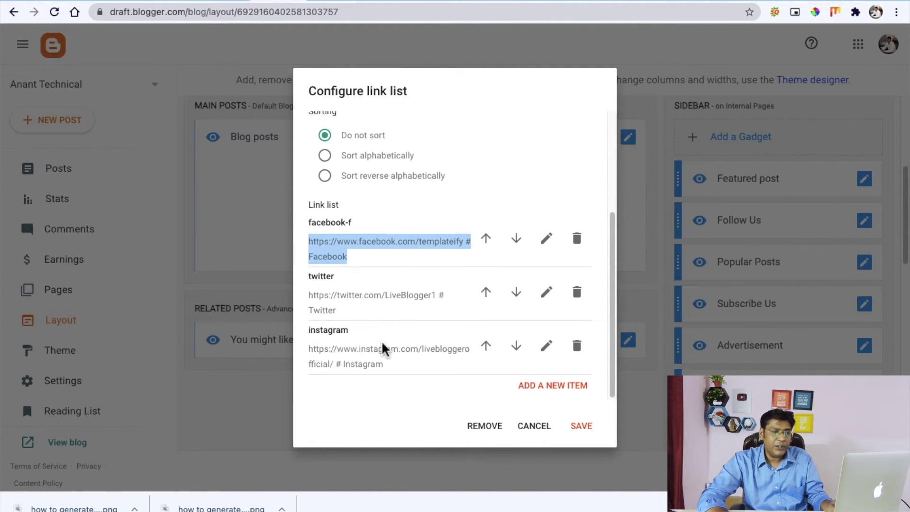
{"action": "left_click", "coordinate": [532, 429]}
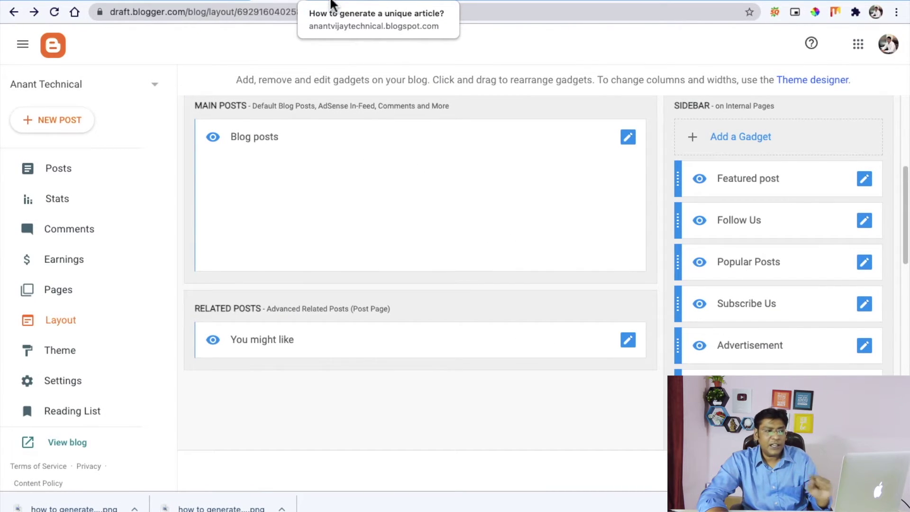
- Compare the Follow Us, Popular Posts and Subscribe Us sections of the published article's sidebar with the layout's gadgets
{"action": "left_click", "coordinate": [332, 4]}
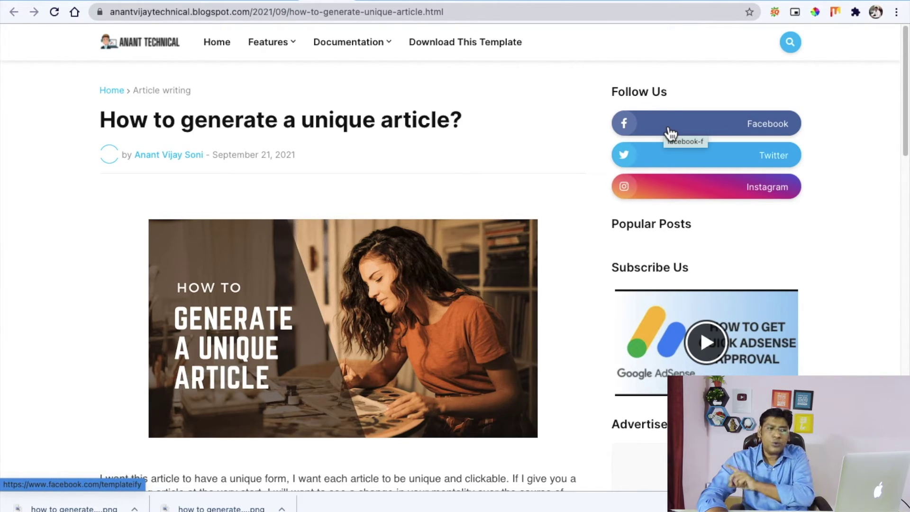
{"action": "scroll", "coordinate": [632, 244], "scroll_direction": "down", "scroll_amount": 2}
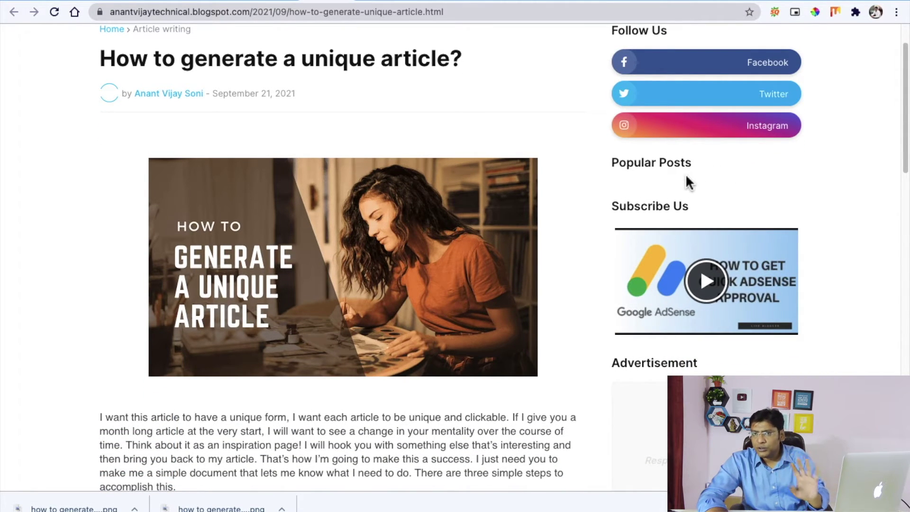
{"action": "left_click", "coordinate": [289, 2]}
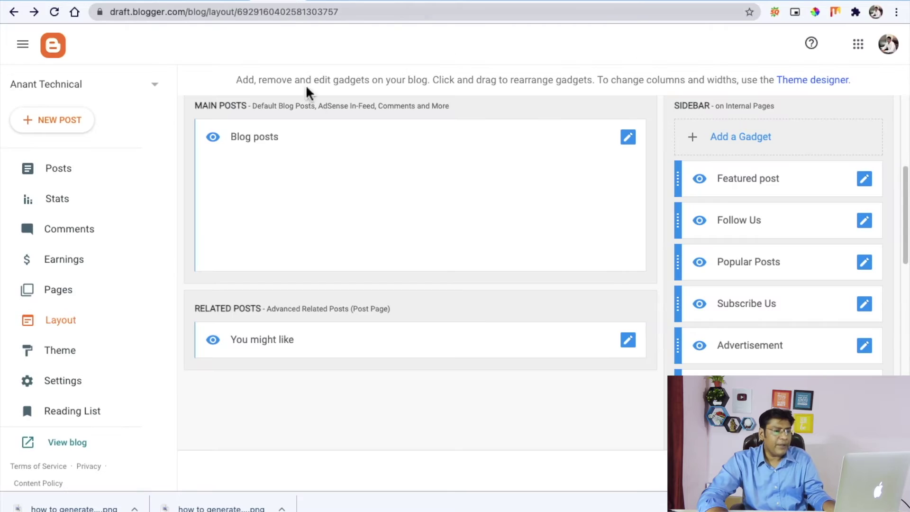
{"action": "left_click", "coordinate": [330, 3]}
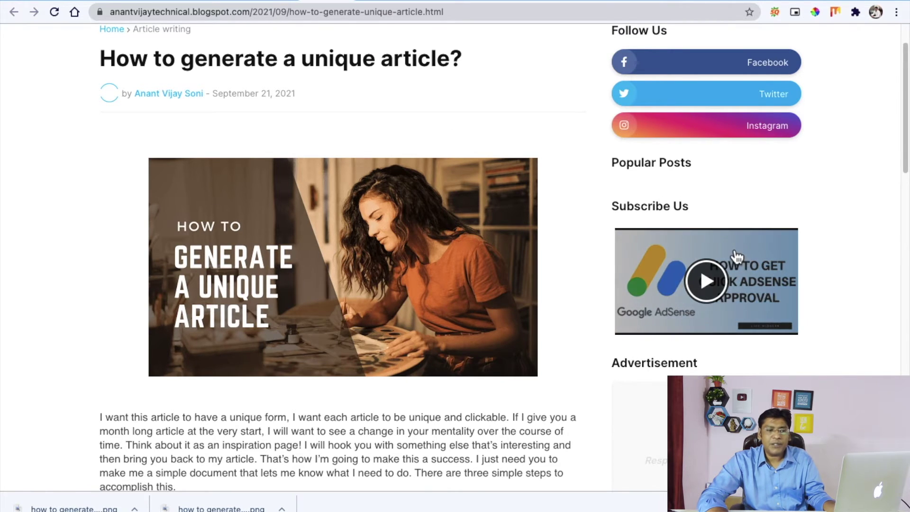
- Remove the Subscribe Us gadget from the layout's sidebar, and reload the published article to check its sidebar
{"action": "left_click", "coordinate": [270, 3]}
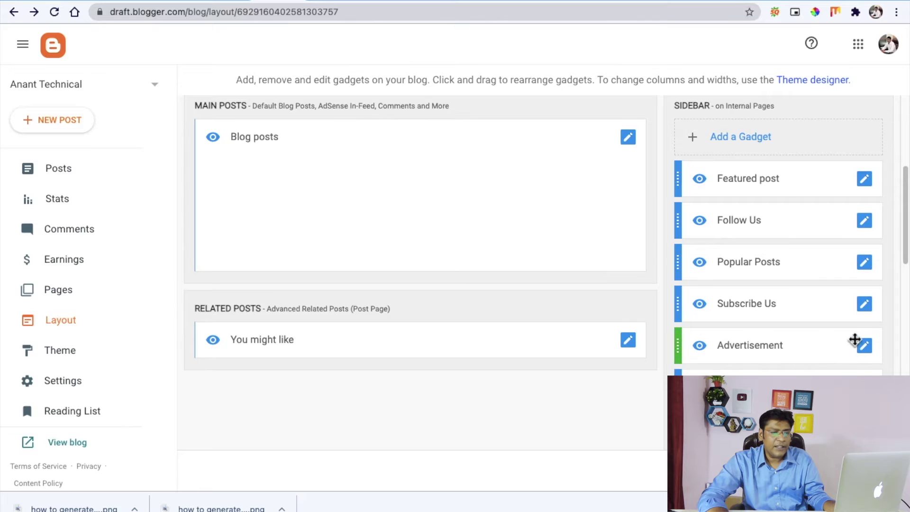
{"action": "left_click", "coordinate": [865, 306]}
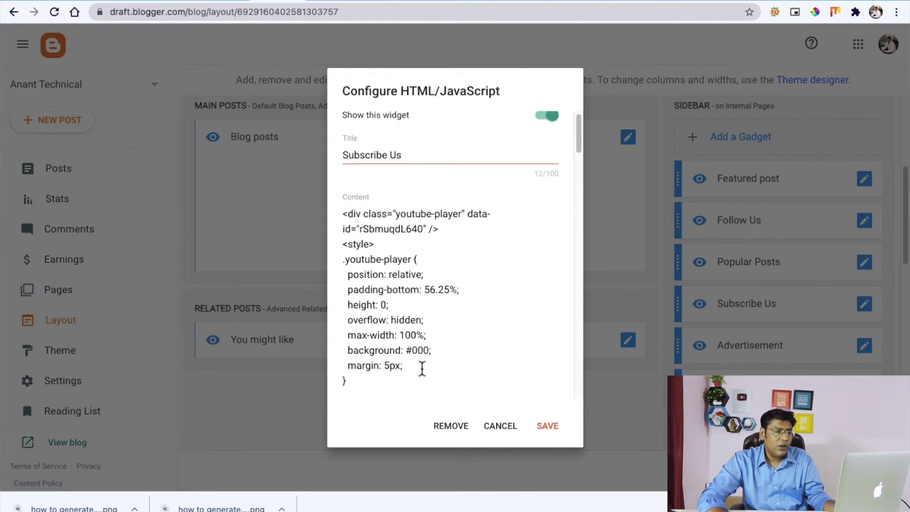
{"action": "scroll", "coordinate": [421, 369], "scroll_direction": "down", "scroll_amount": 5}
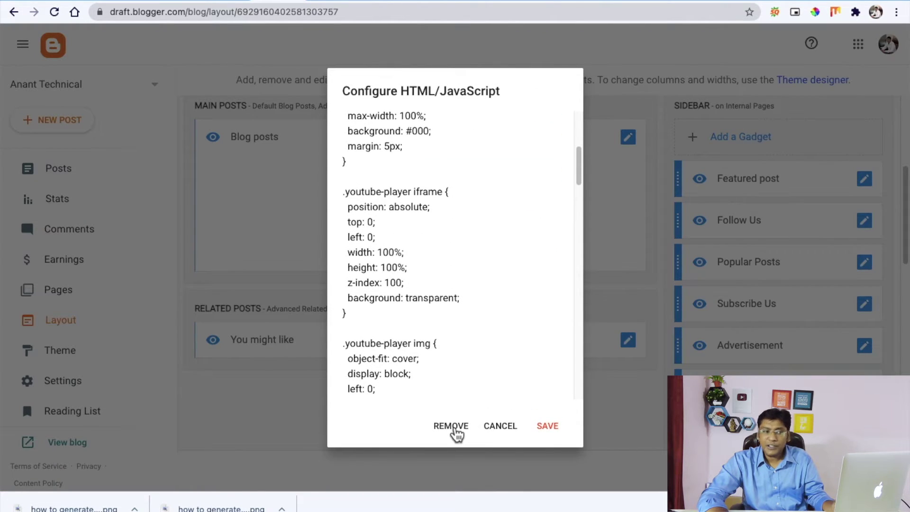
{"action": "left_click", "coordinate": [451, 426]}
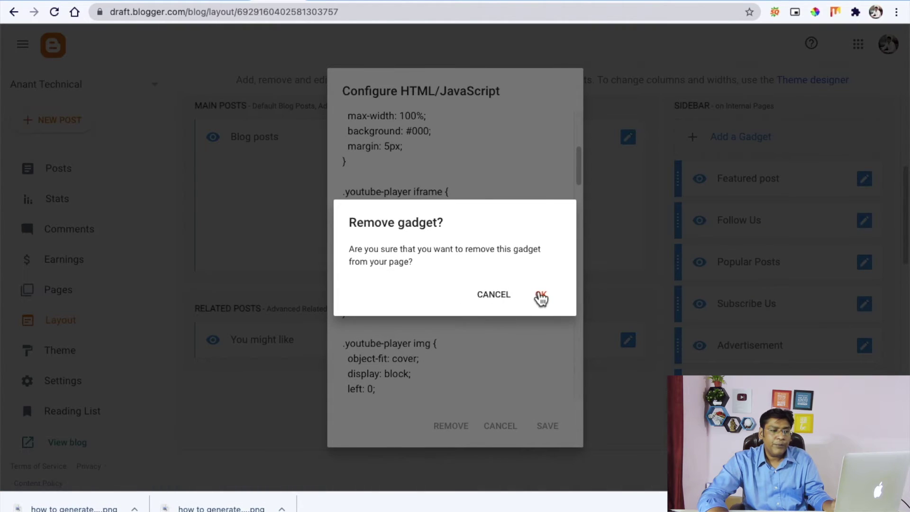
{"action": "left_click", "coordinate": [541, 295]}
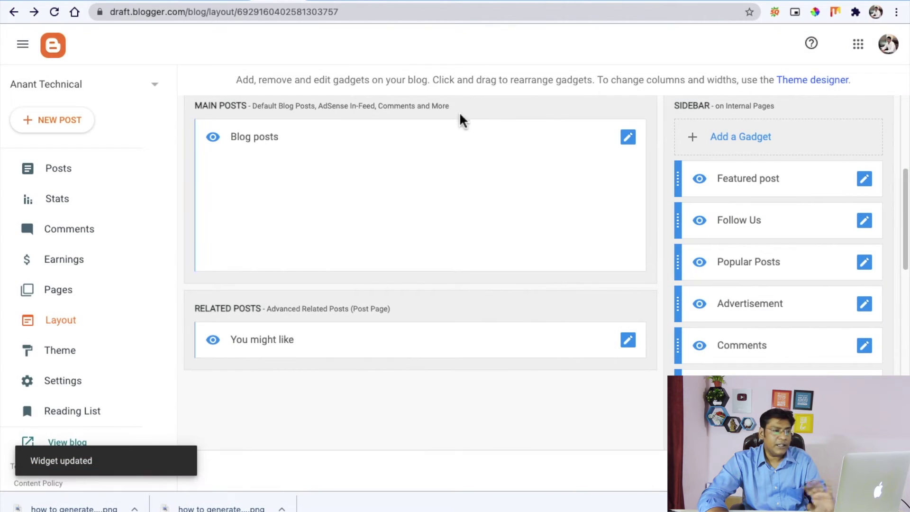
{"action": "left_click", "coordinate": [339, 2]}
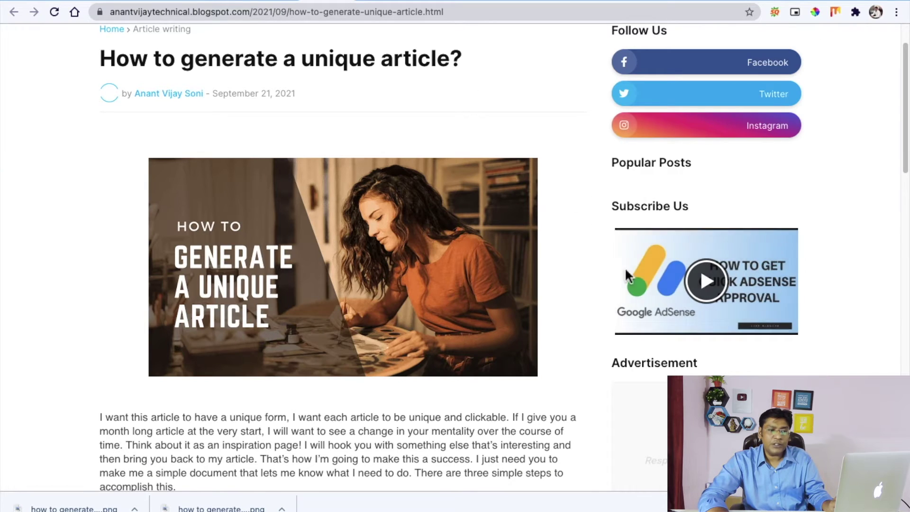
{"action": "left_click", "coordinate": [54, 12]}
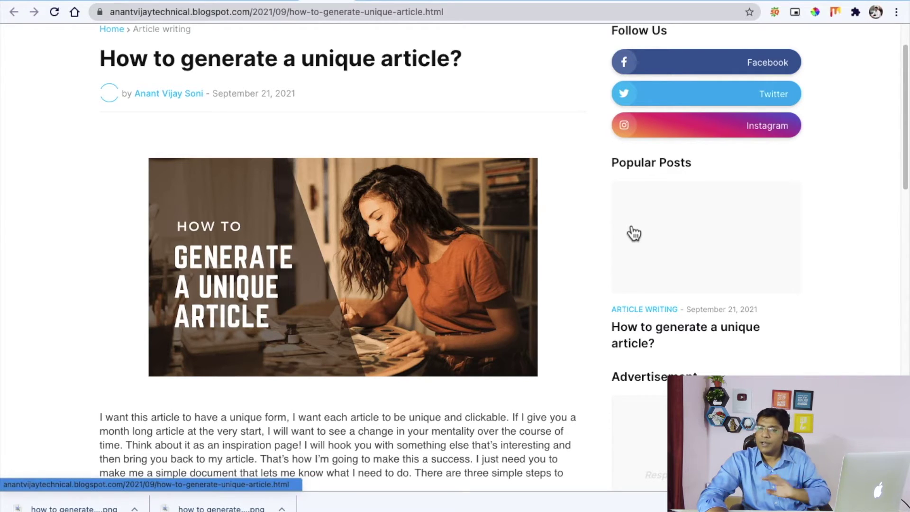
- Remove the Labels gadget from the layout's sidebar and confirm the removal
{"action": "left_click", "coordinate": [274, 1]}
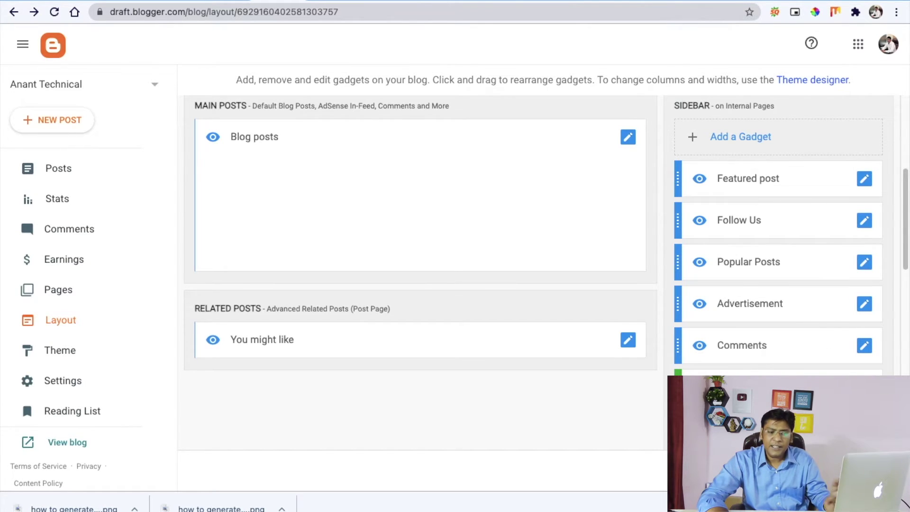
{"action": "scroll", "coordinate": [872, 362], "scroll_direction": "down", "scroll_amount": 3}
{"action": "scroll", "coordinate": [829, 362], "scroll_direction": "down", "scroll_amount": 2}
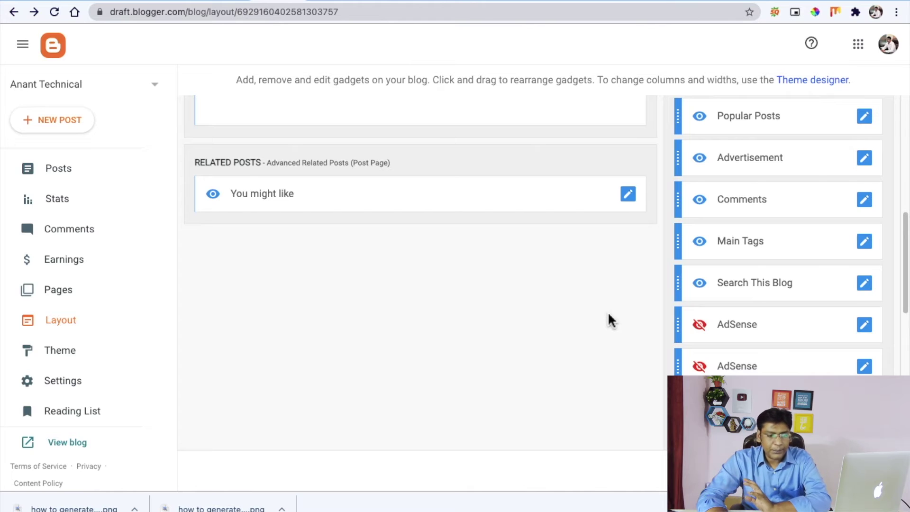
{"action": "scroll", "coordinate": [608, 317], "scroll_direction": "down", "scroll_amount": 5}
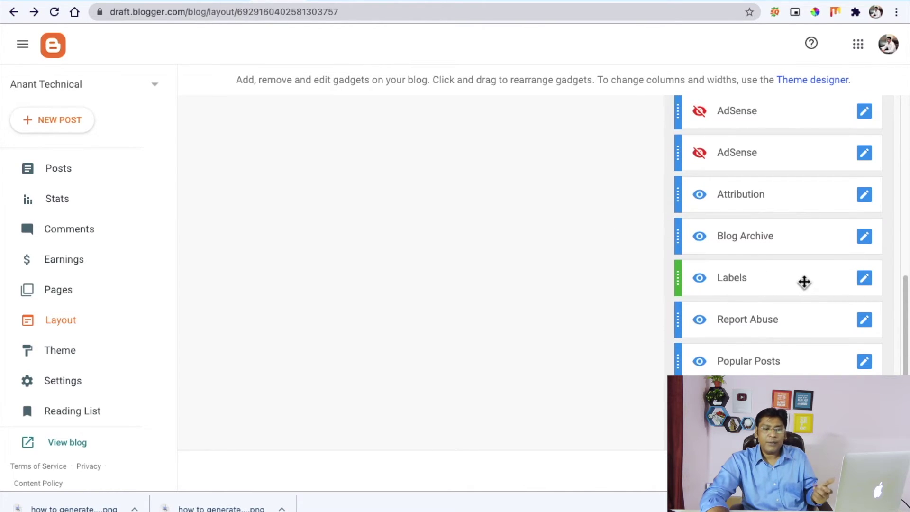
{"action": "left_click", "coordinate": [869, 284]}
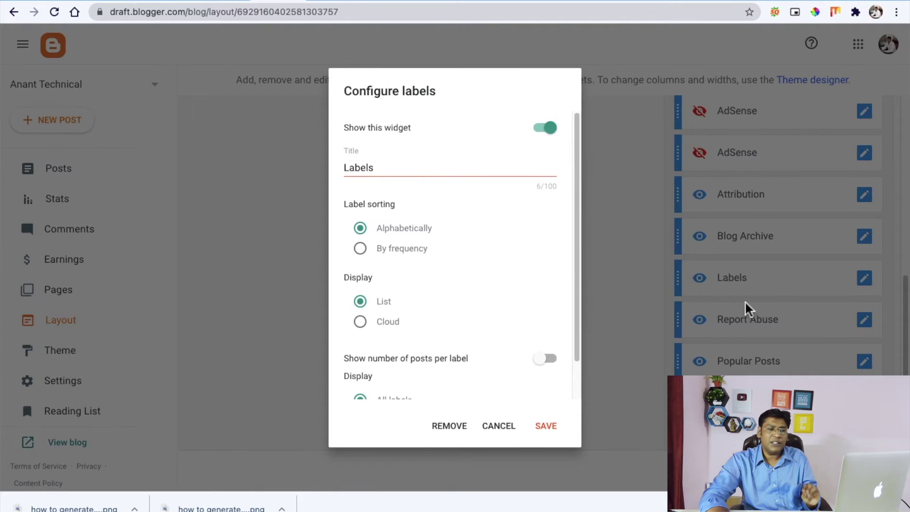
{"action": "left_click", "coordinate": [449, 427]}
{"action": "left_click", "coordinate": [540, 296]}
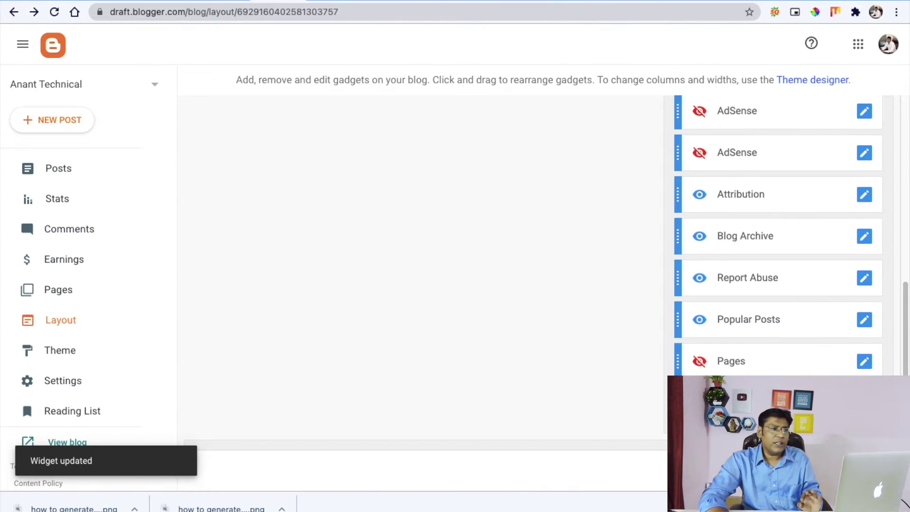
- Reload the published article and check its lower sidebar sections and the end of the page
{"action": "key", "text": "ctrl+Tab"}
{"action": "scroll", "coordinate": [664, 232], "scroll_direction": "down", "scroll_amount": 9}
{"action": "scroll", "coordinate": [701, 234], "scroll_direction": "down", "scroll_amount": 3}
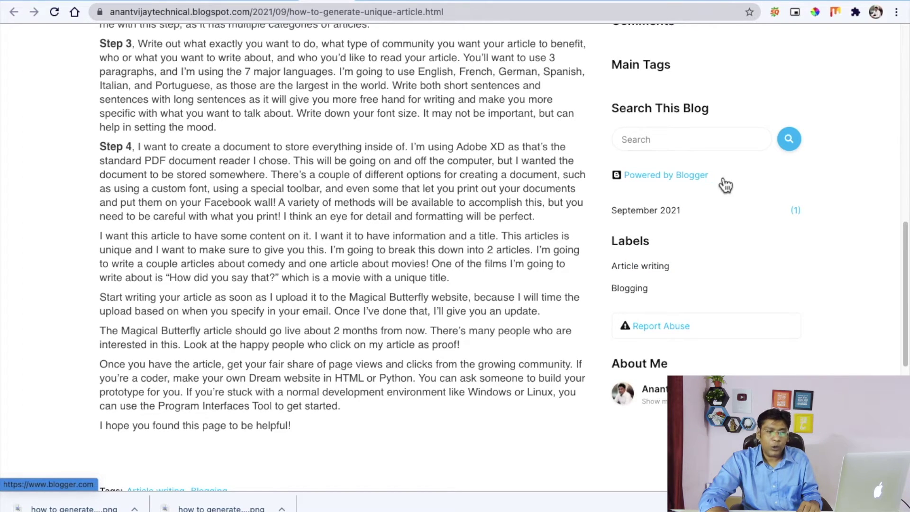
{"action": "left_click", "coordinate": [53, 14]}
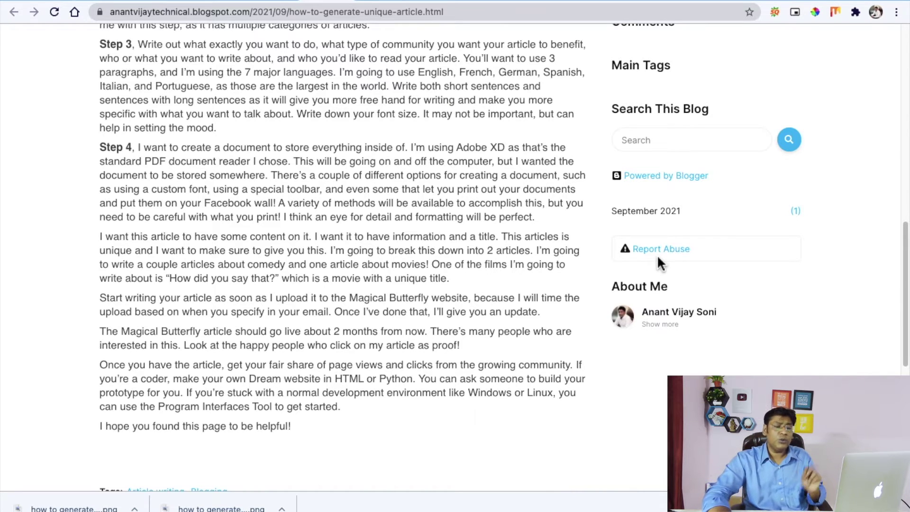
{"action": "scroll", "coordinate": [683, 255], "scroll_direction": "down", "scroll_amount": 10}
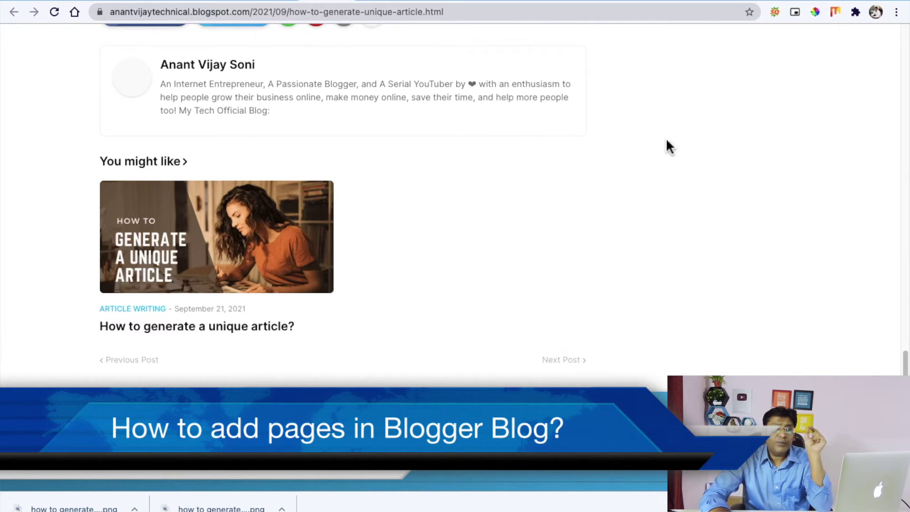
- Open the blogger's own website, and read the AdSense eligibility article's requirements on age, site ownership and unique content
{"action": "left_click", "coordinate": [75, 12]}
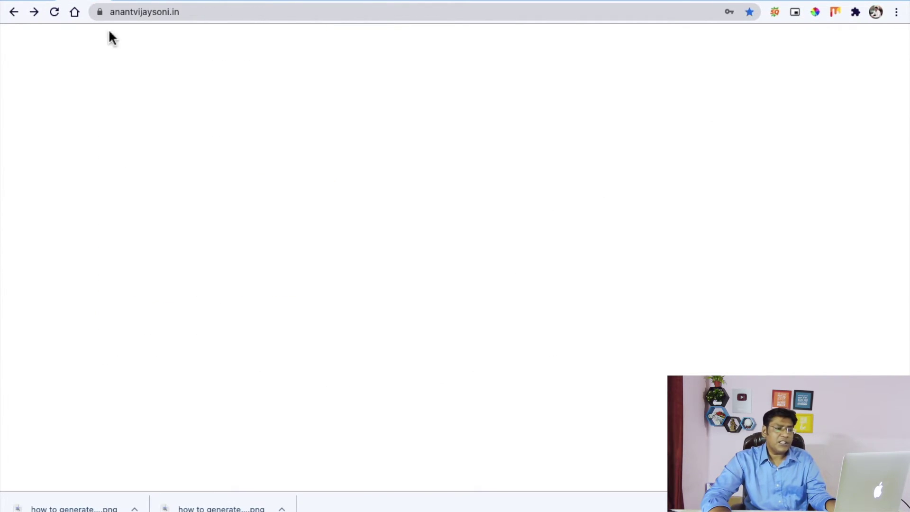
{"action": "scroll", "coordinate": [340, 210], "scroll_direction": "down", "scroll_amount": 20}
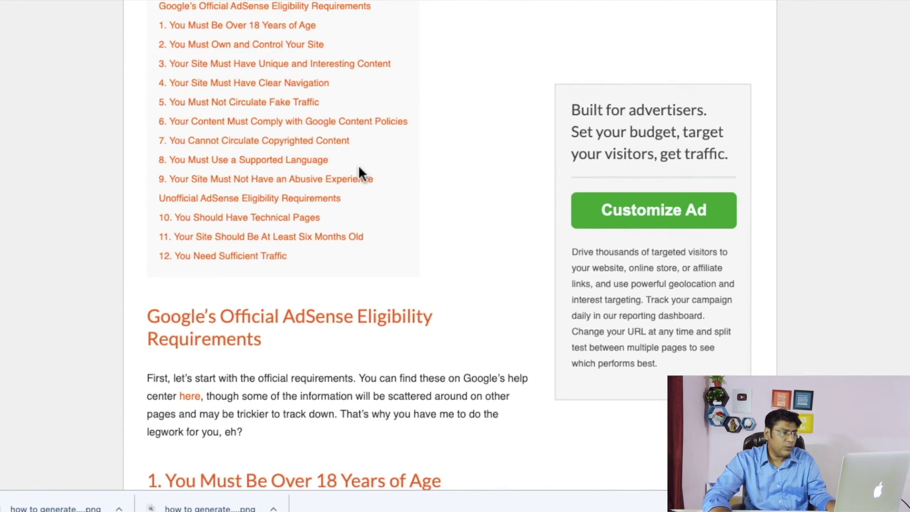
{"action": "scroll", "coordinate": [359, 167], "scroll_direction": "down", "scroll_amount": 6}
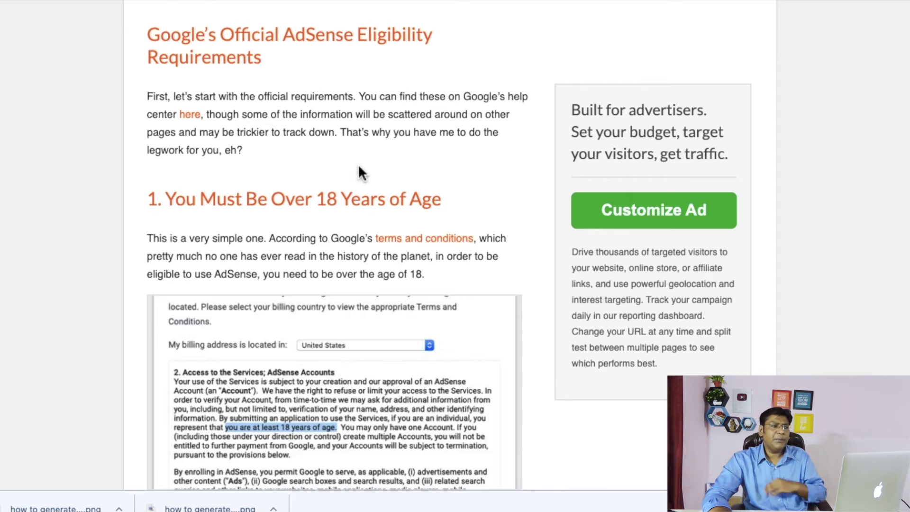
{"action": "scroll", "coordinate": [358, 166], "scroll_direction": "down", "scroll_amount": 7}
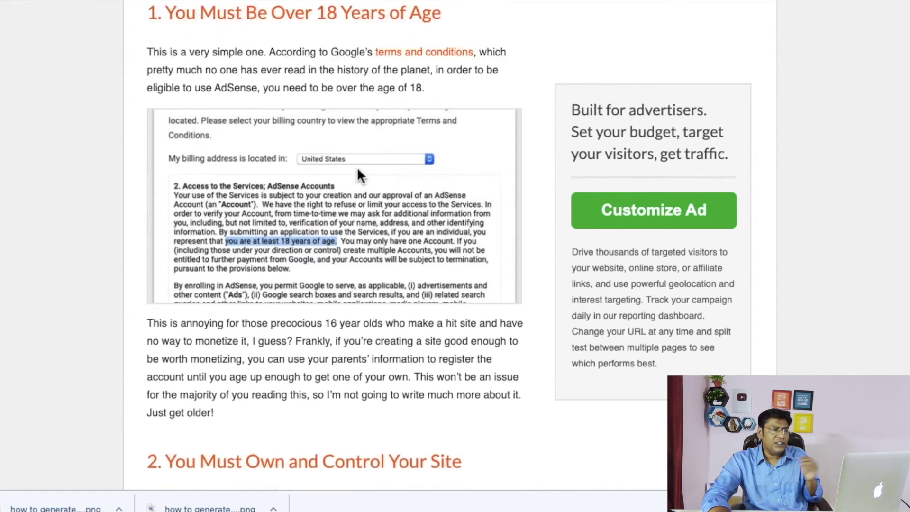
{"action": "scroll", "coordinate": [358, 168], "scroll_direction": "down", "scroll_amount": 4}
{"action": "scroll", "coordinate": [358, 168], "scroll_direction": "up", "scroll_amount": 8}
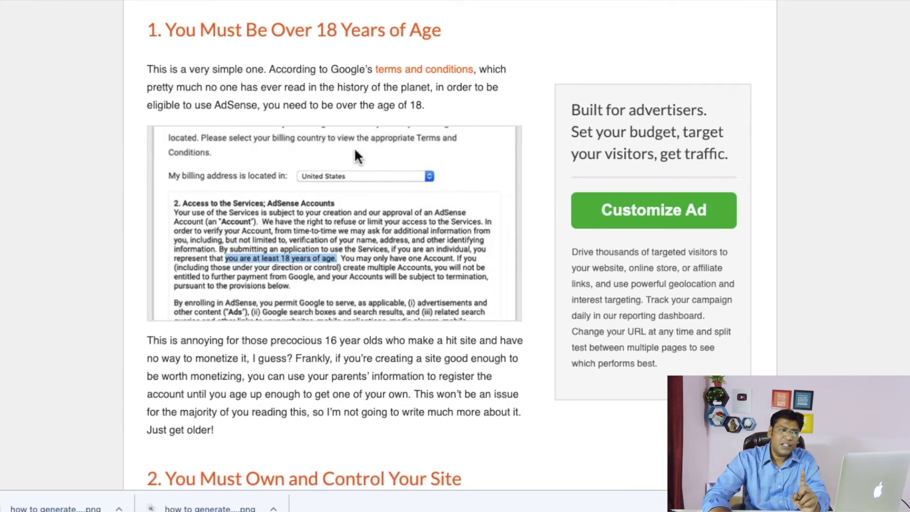
{"action": "scroll", "coordinate": [326, 44], "scroll_direction": "down", "scroll_amount": 5}
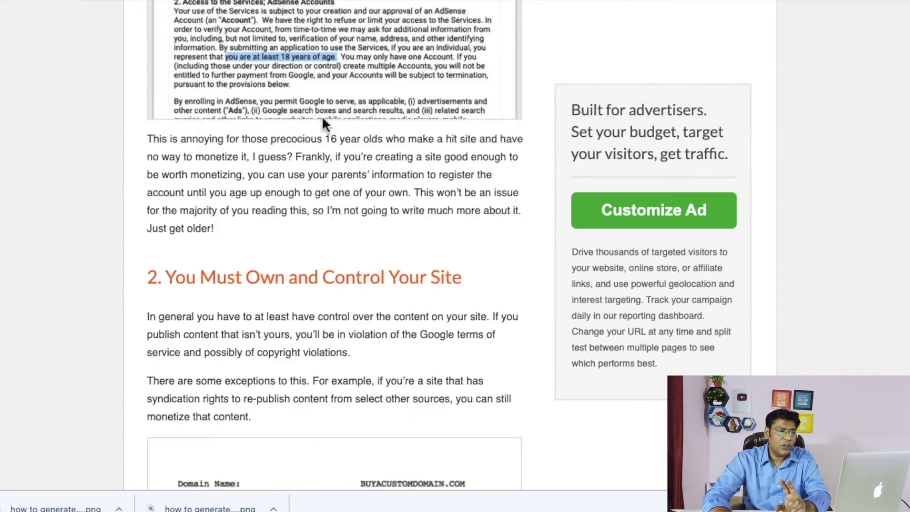
{"action": "scroll", "coordinate": [380, 201], "scroll_direction": "down", "scroll_amount": 2}
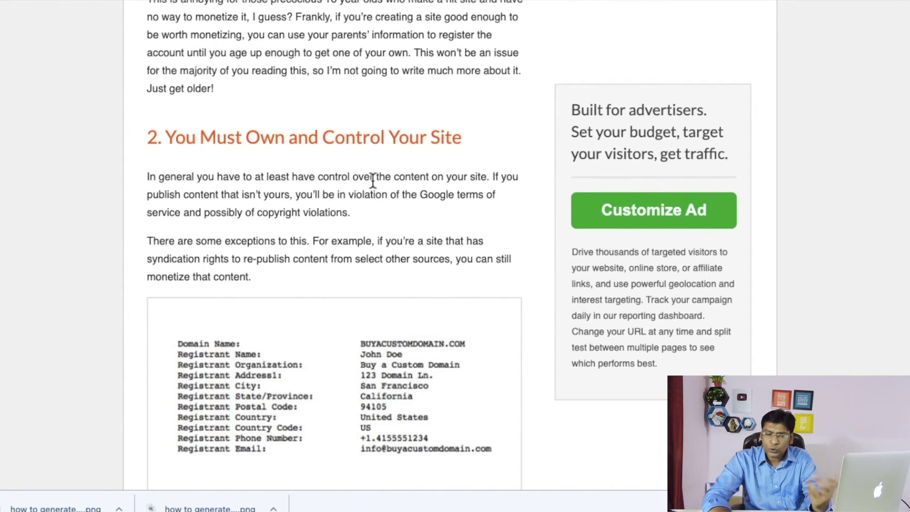
{"action": "scroll", "coordinate": [372, 180], "scroll_direction": "down", "scroll_amount": 10}
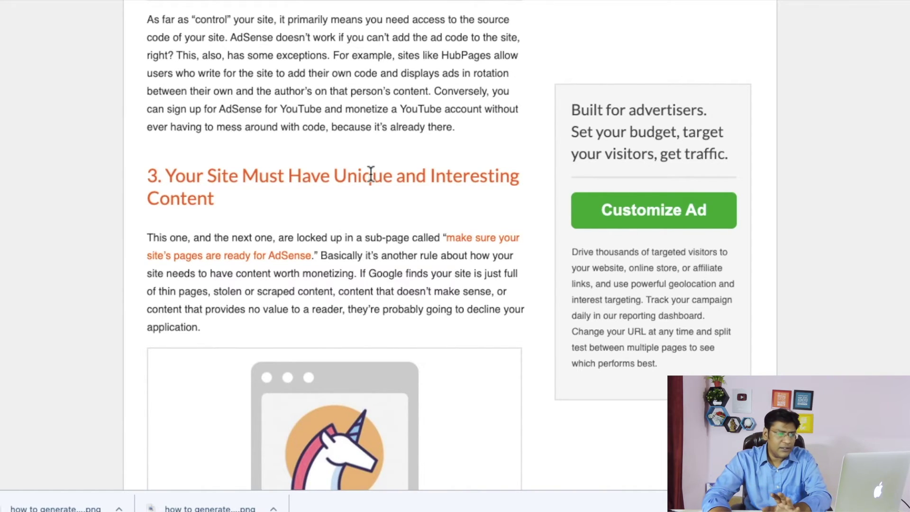
{"action": "scroll", "coordinate": [372, 173], "scroll_direction": "down", "scroll_amount": 3}
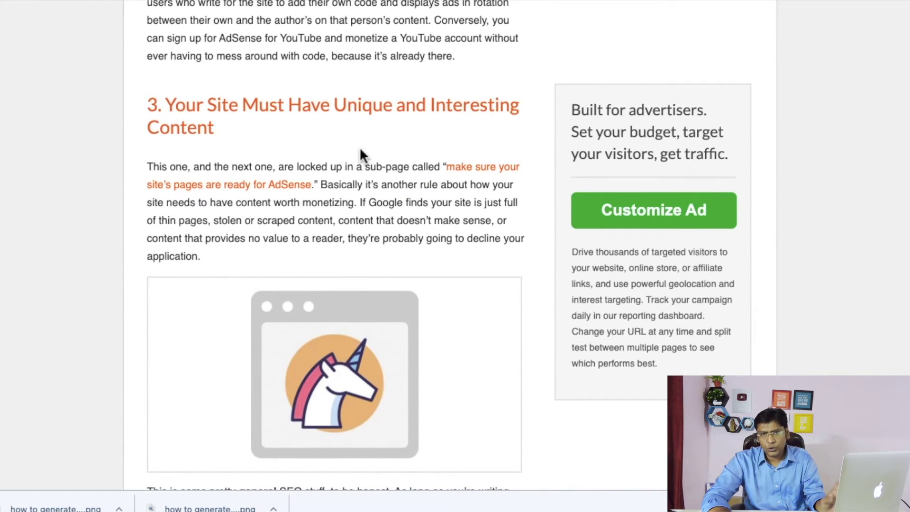
{"action": "scroll", "coordinate": [360, 152], "scroll_direction": "down", "scroll_amount": 10}
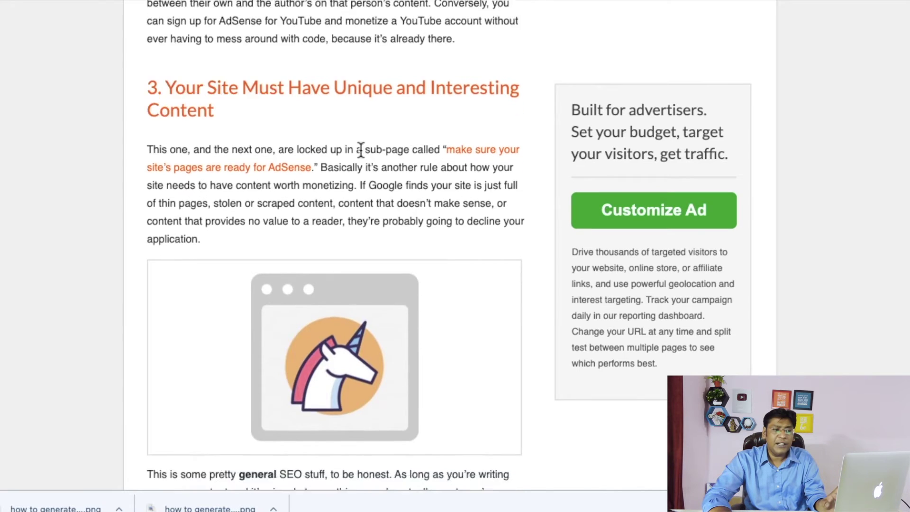
{"action": "scroll", "coordinate": [362, 152], "scroll_direction": "down", "scroll_amount": 3}
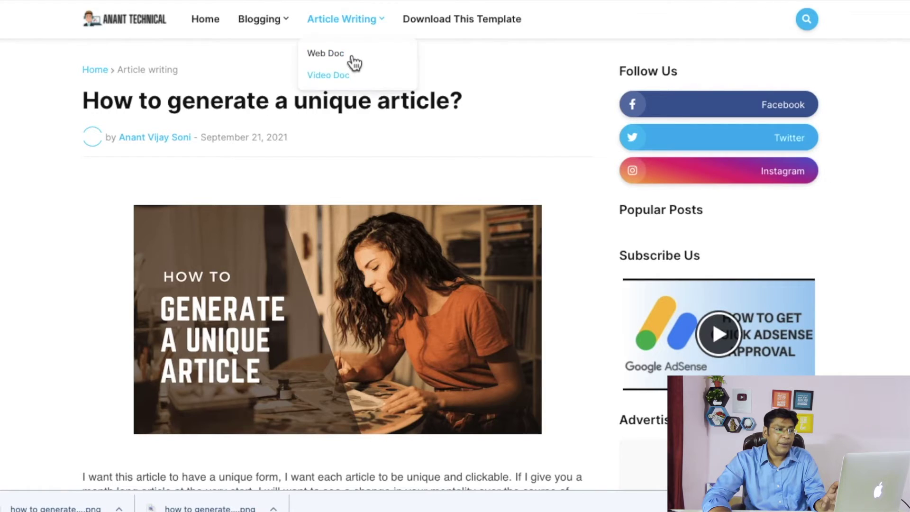
- Examine the blog's Blogging and Article Writing submenus, the AdSense article's navigation and fake-traffic requirements, and the published article
{"action": "mouse_move", "coordinate": [264, 24]}
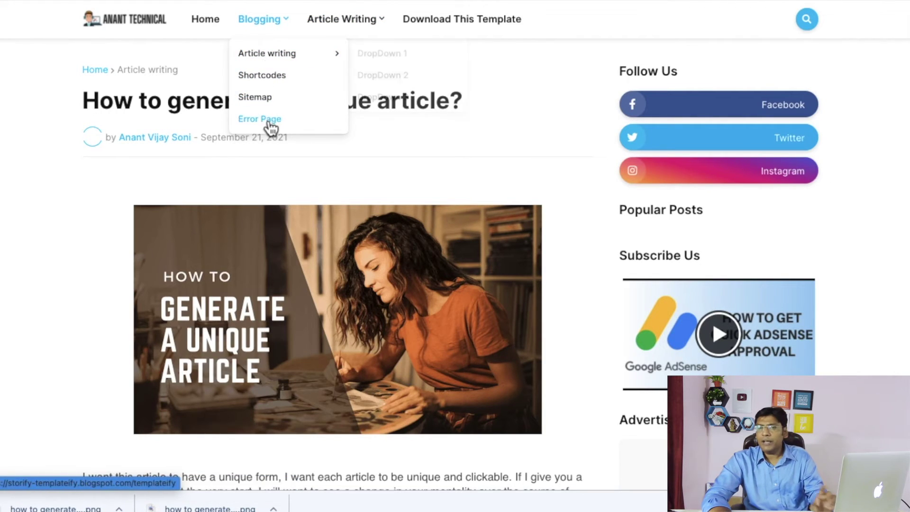
{"action": "mouse_move", "coordinate": [279, 64]}
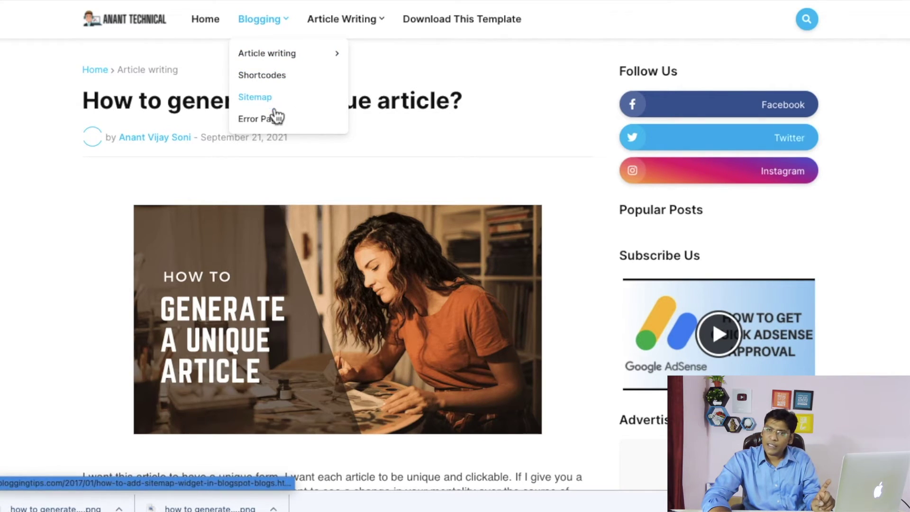
{"action": "mouse_move", "coordinate": [314, 40]}
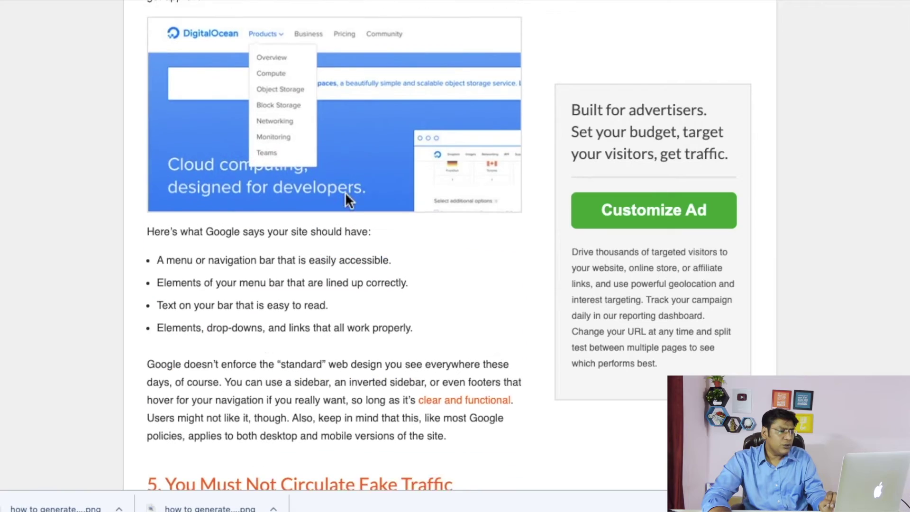
{"action": "scroll", "coordinate": [345, 192], "scroll_direction": "down", "scroll_amount": 8}
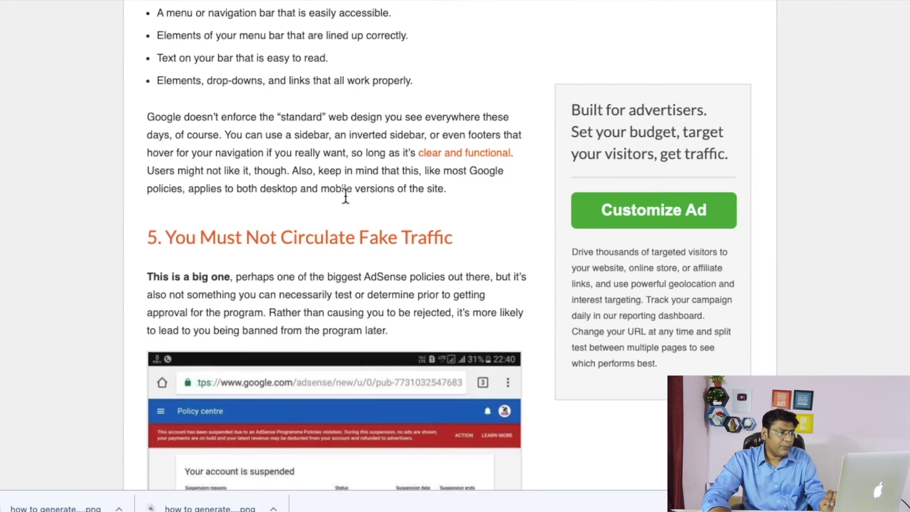
{"action": "scroll", "coordinate": [345, 197], "scroll_direction": "down", "scroll_amount": 1}
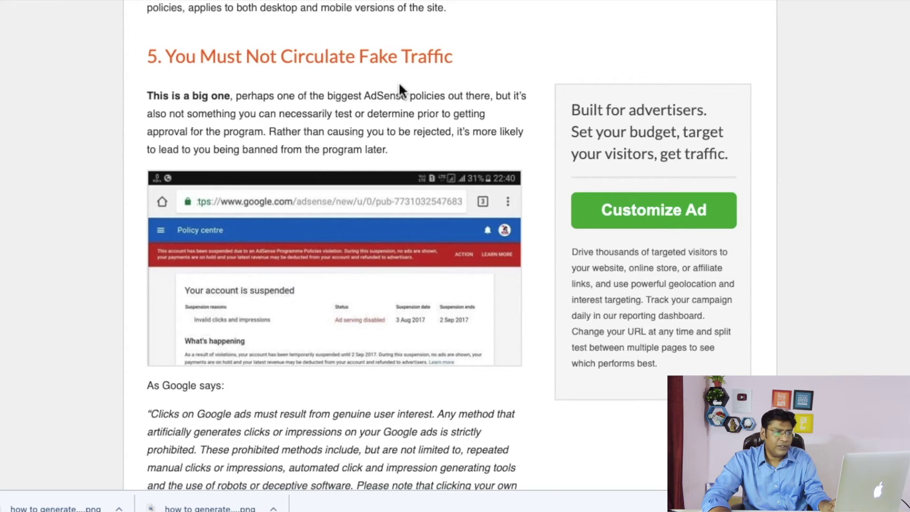
{"action": "scroll", "coordinate": [404, 172], "scroll_direction": "down", "scroll_amount": 1}
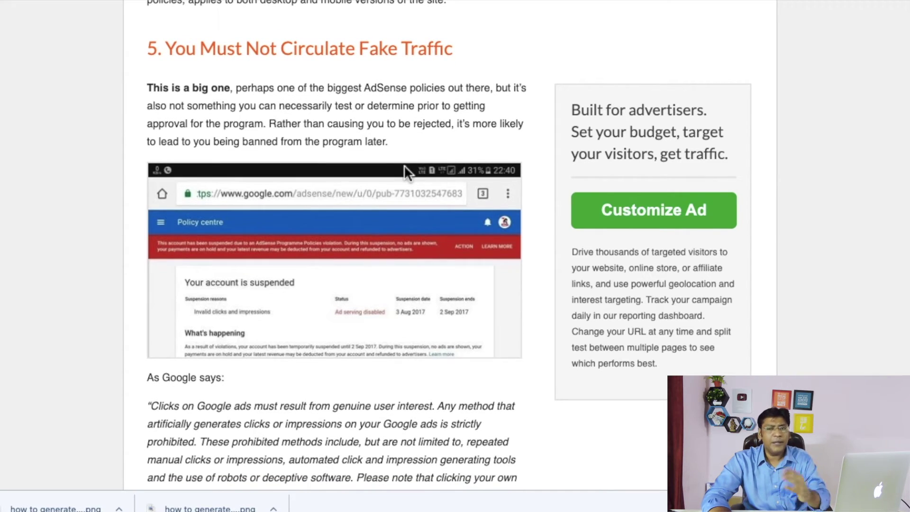
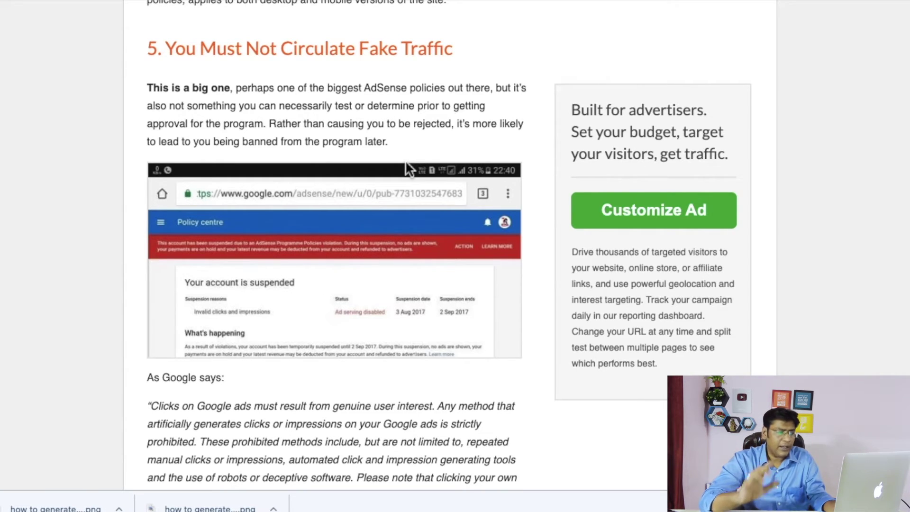
{"action": "scroll", "coordinate": [405, 160], "scroll_direction": "down", "scroll_amount": 10}
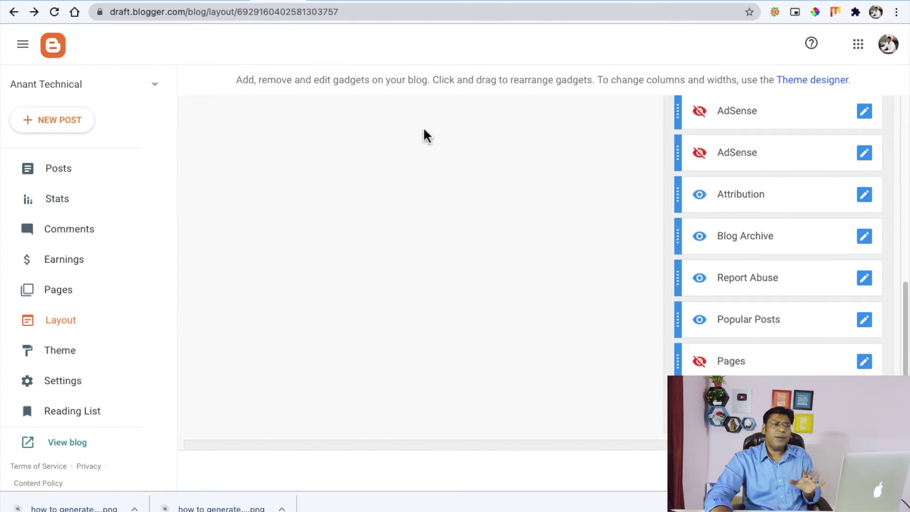
{"action": "left_click", "coordinate": [327, 2]}
{"action": "scroll", "coordinate": [356, 148], "scroll_direction": "up", "scroll_amount": 15}
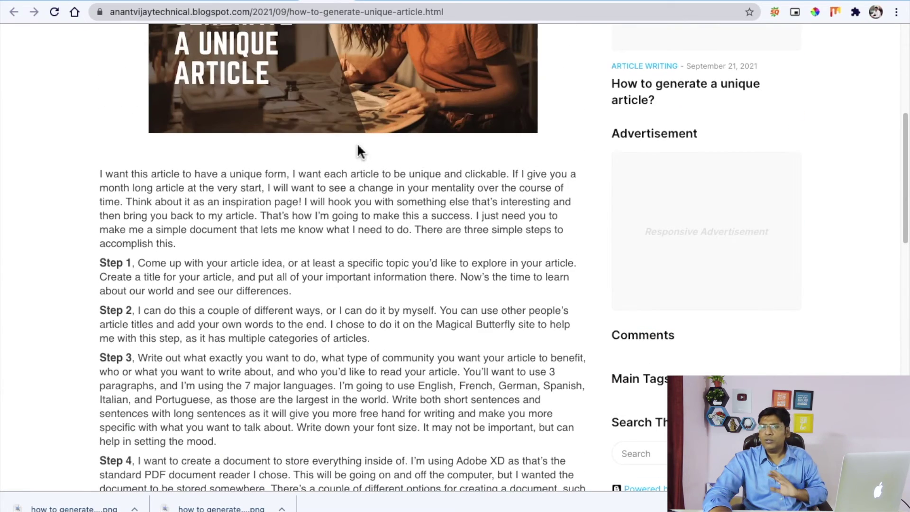
{"action": "scroll", "coordinate": [359, 150], "scroll_direction": "up", "scroll_amount": 5}
- Create a new page in the Blogger dashboard and title it "About Us"
{"action": "left_click", "coordinate": [275, 2]}
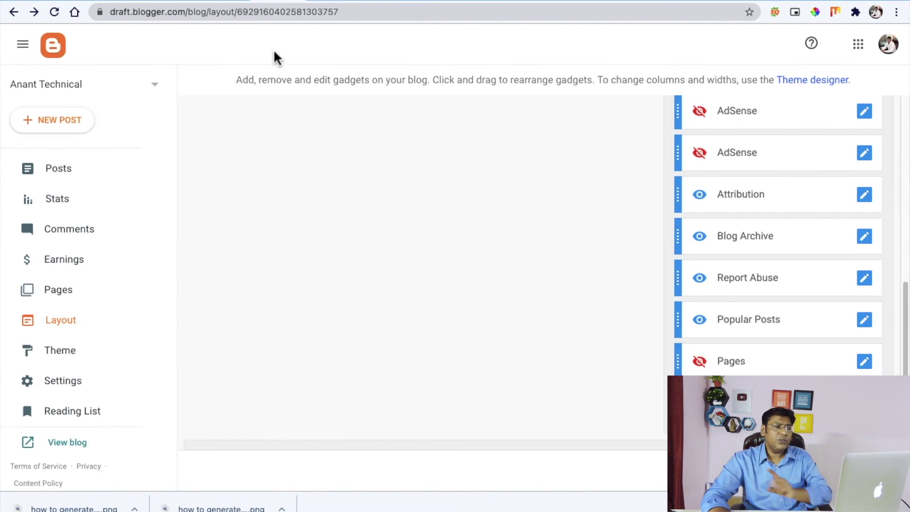
{"action": "left_click", "coordinate": [72, 295]}
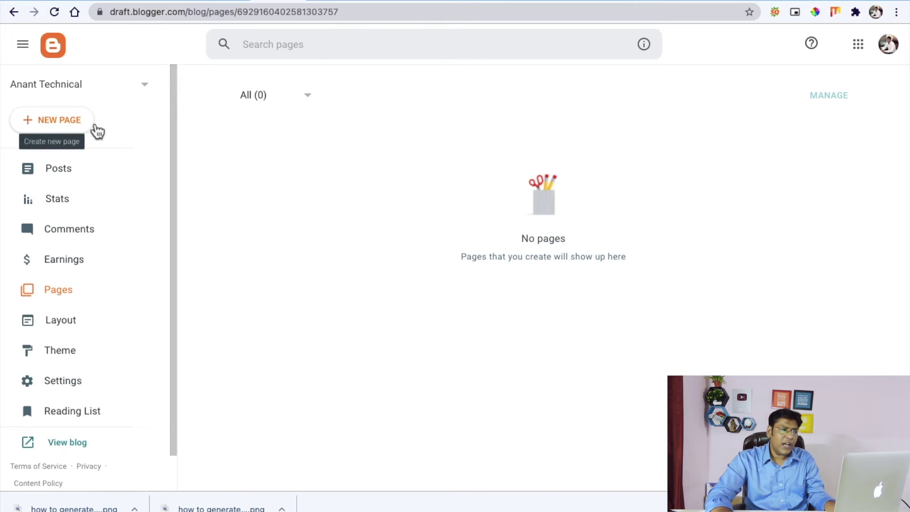
{"action": "left_click", "coordinate": [47, 131]}
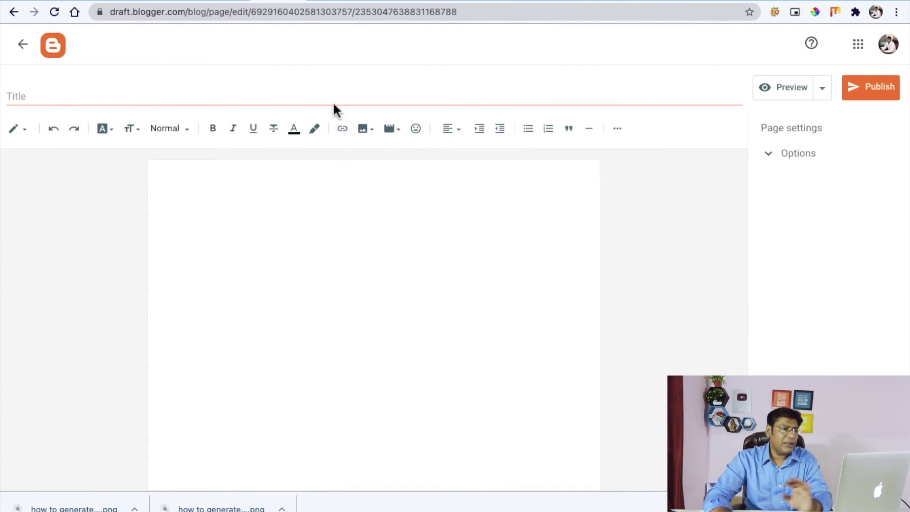
{"action": "left_click", "coordinate": [226, 100]}
{"action": "type", "text": "About Us"}
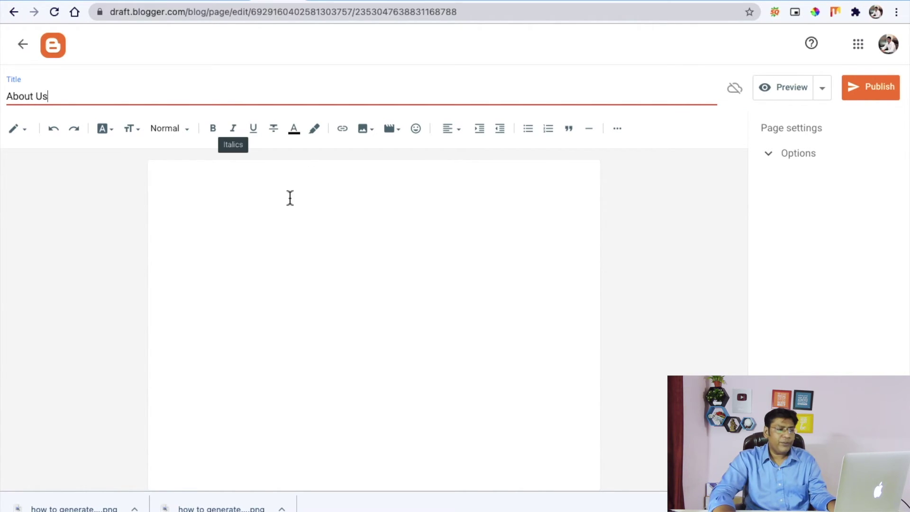
{"action": "left_click", "coordinate": [256, 214]}
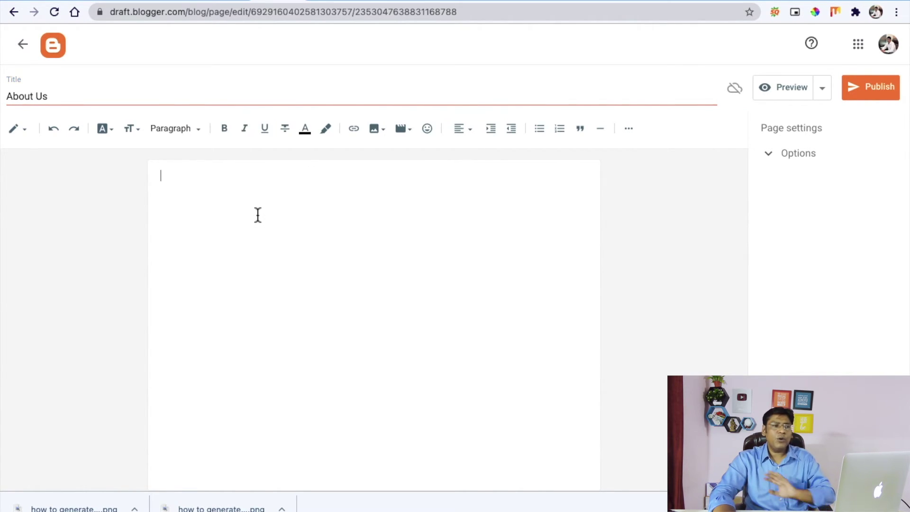
- Open the About Us page of the blogger's own website and copy its introductory paragraph
{"action": "key", "text": "ctrl+Tab"}
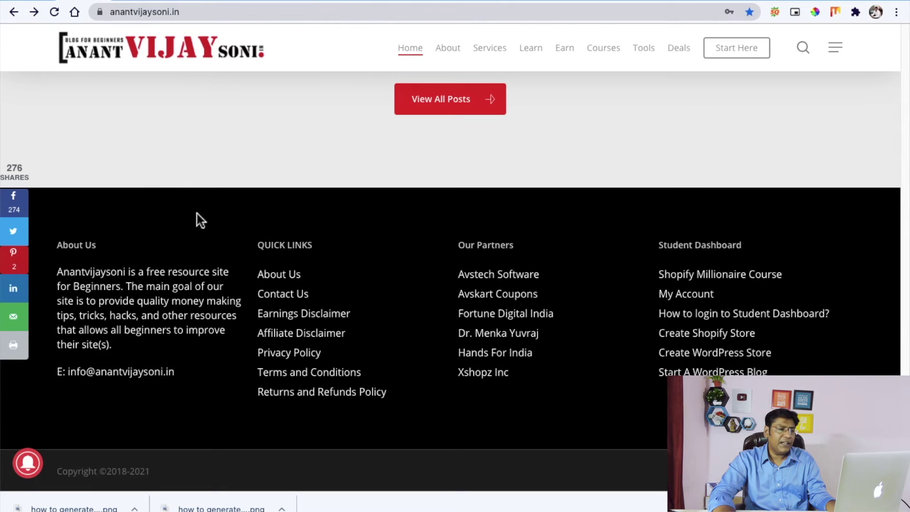
{"action": "scroll", "coordinate": [249, 250], "scroll_direction": "up", "scroll_amount": 10}
{"action": "scroll", "coordinate": [256, 266], "scroll_direction": "down", "scroll_amount": 10}
{"action": "left_click", "coordinate": [288, 308]}
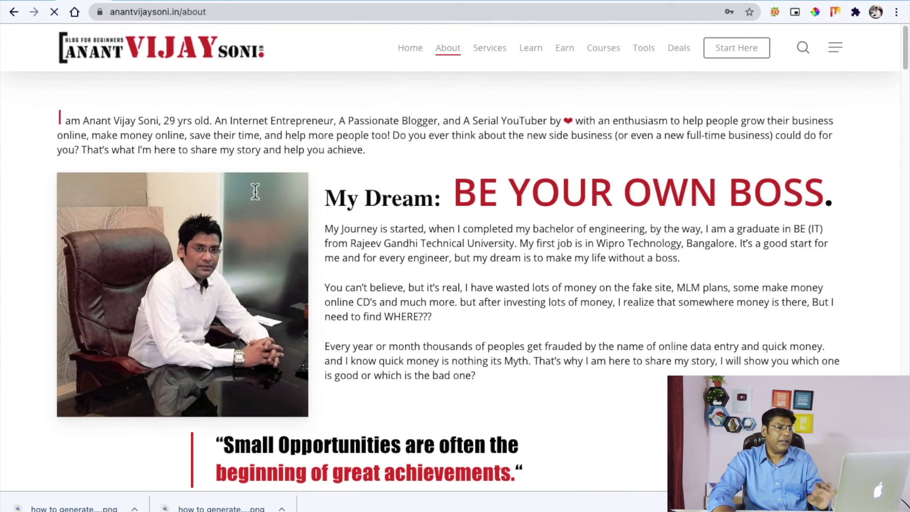
{"action": "left_click_drag", "start_coordinate": [378, 161], "coordinate": [56, 119]}
{"action": "key", "text": "super+c"}
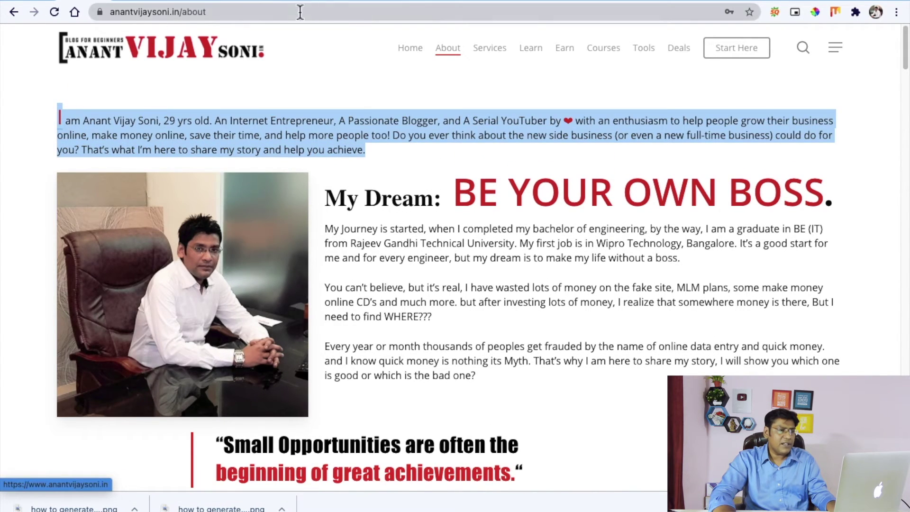
- Fill the new About Us page with three copies of the copied introduction, separated by blank lines
{"action": "left_click", "coordinate": [334, 6]}
{"action": "left_click", "coordinate": [203, 203]}
{"action": "key", "text": "super+v"}
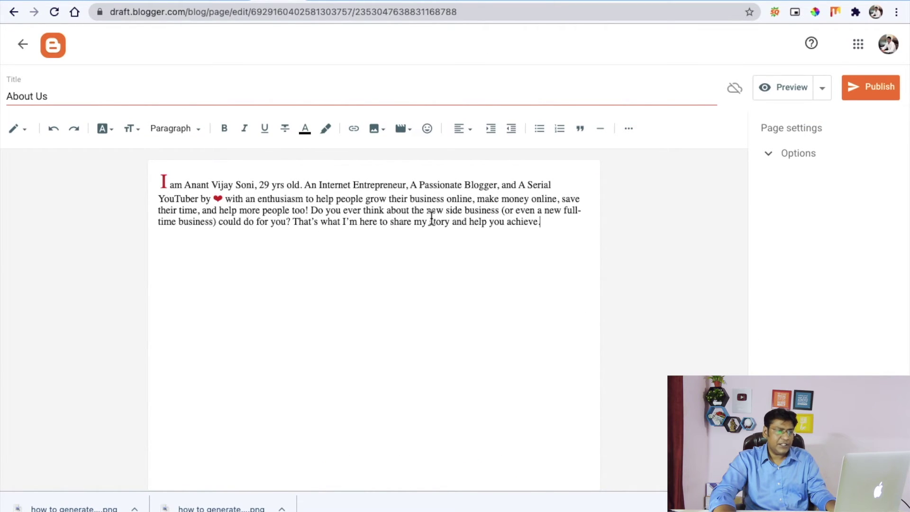
{"action": "key", "text": "Return"}
{"action": "key", "text": "Return"}
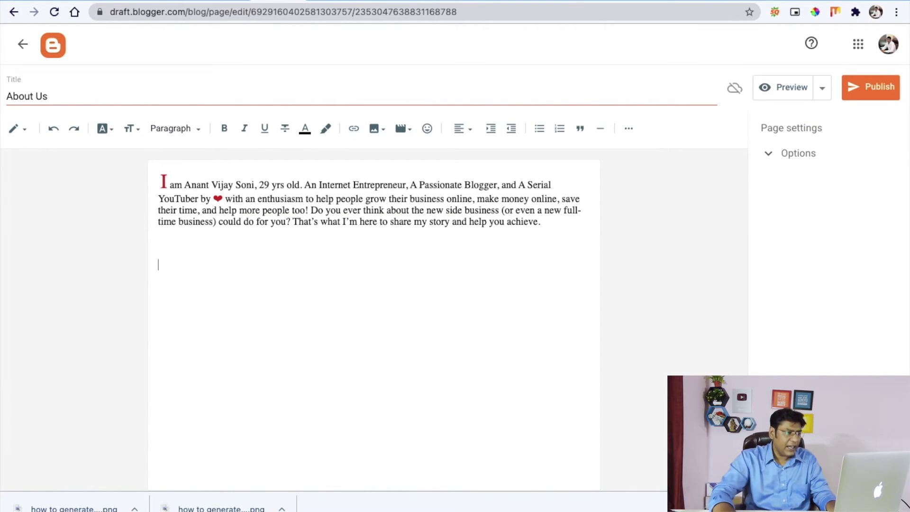
{"action": "key", "text": "super+v"}
{"action": "key", "text": "super+v"}
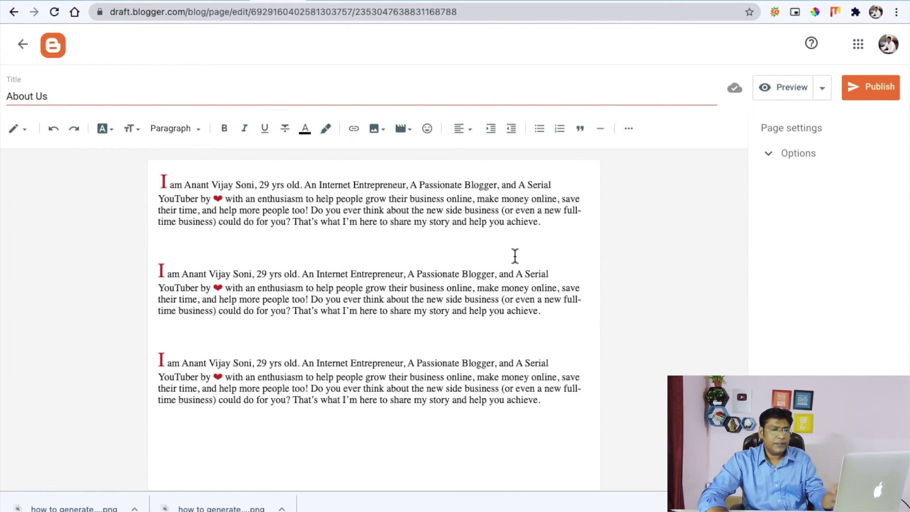
- Publish the About Us page, confirm the publication, and view it on the blog
{"action": "left_click", "coordinate": [874, 89]}
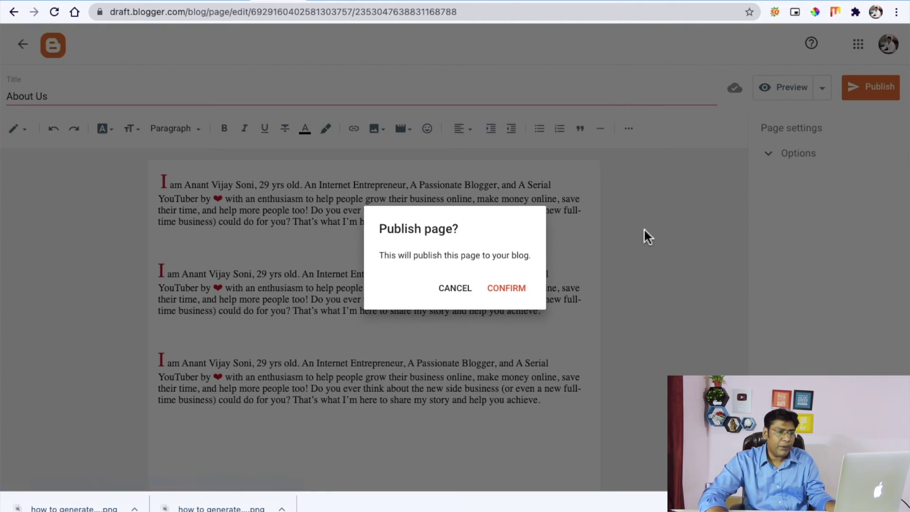
{"action": "left_click", "coordinate": [517, 302]}
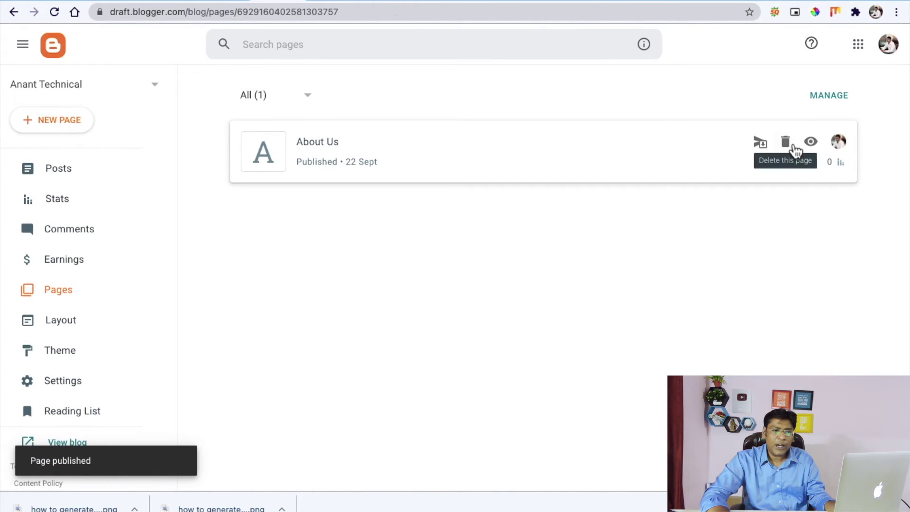
{"action": "left_click", "coordinate": [811, 141]}
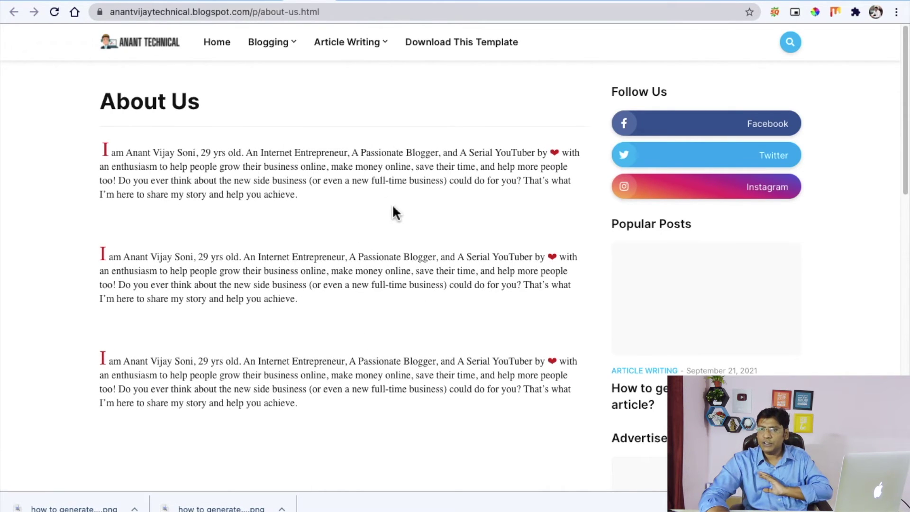
- Inspect the address of the published About Us page and copy its full URL
{"action": "mouse_move", "coordinate": [113, 16]}
{"action": "left_mouse_down"}
{"action": "mouse_move", "coordinate": [277, 18]}
{"action": "mouse_move", "coordinate": [116, 16]}
{"action": "left_mouse_up"}
{"action": "left_click", "coordinate": [285, 16]}
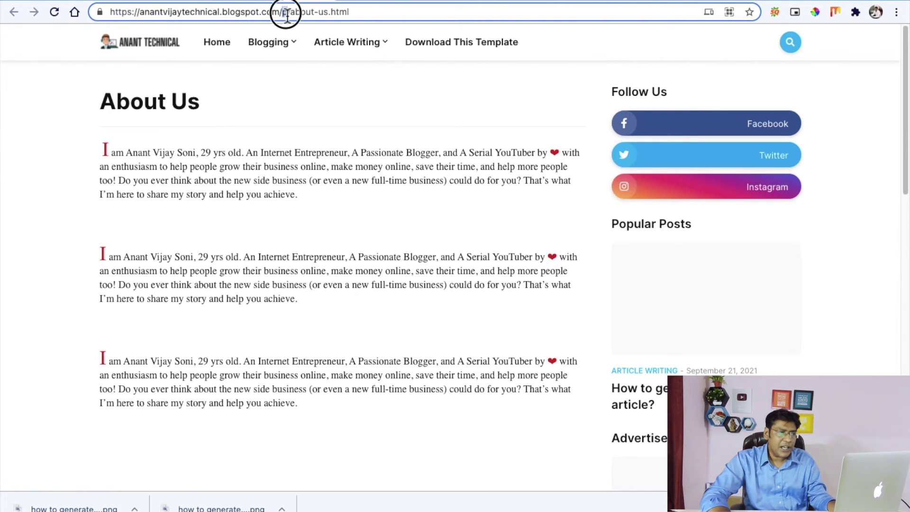
{"action": "left_click_drag", "start_coordinate": [290, 16], "coordinate": [362, 17]}
{"action": "left_click", "coordinate": [366, 130]}
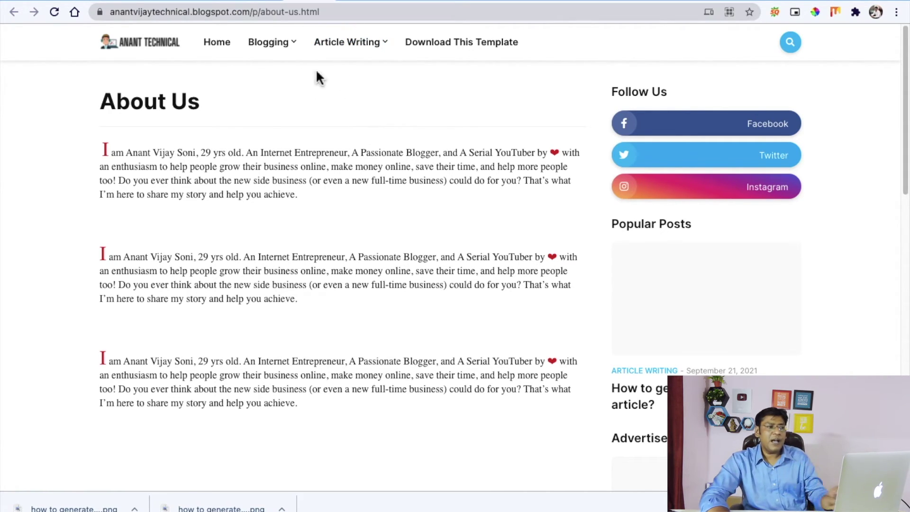
{"action": "left_click", "coordinate": [256, 12]}
{"action": "key", "text": "super+c"}
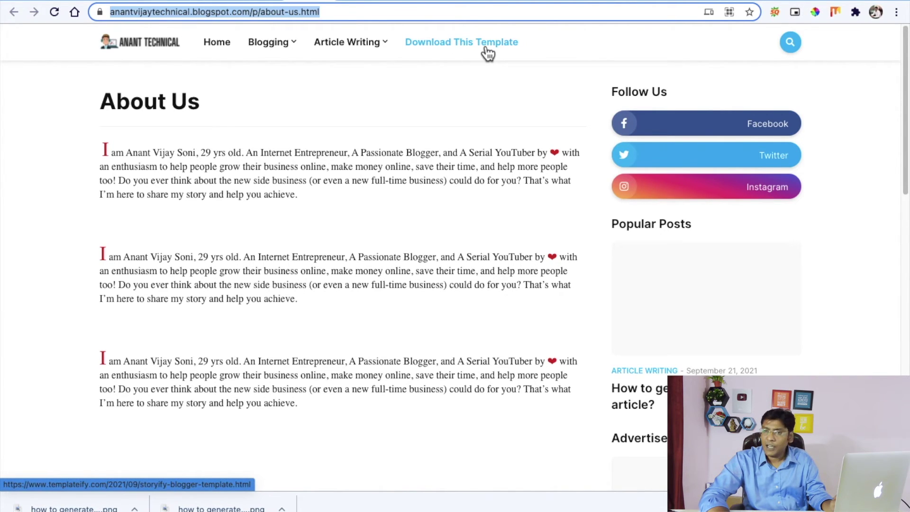
- In the layout's header menu link list, rename the "Download This Template" item as "About Us"
{"action": "left_click", "coordinate": [262, 2]}
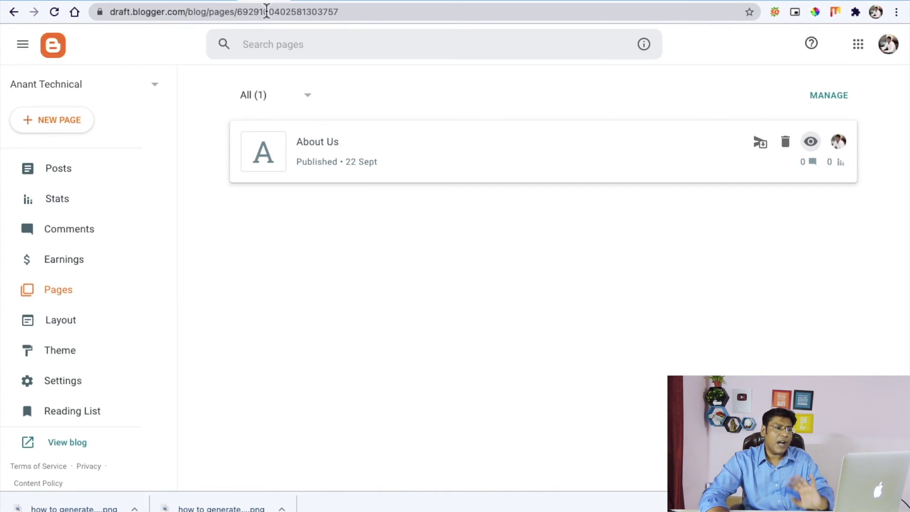
{"action": "left_click", "coordinate": [69, 321]}
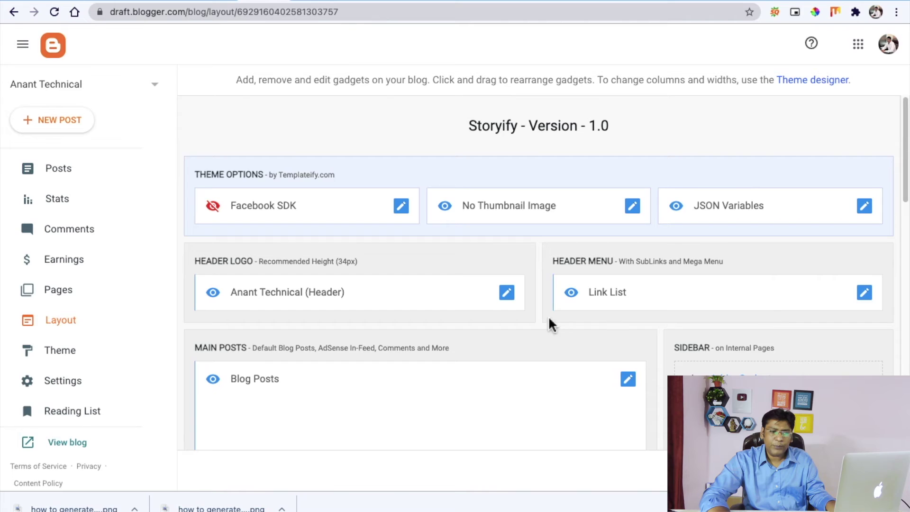
{"action": "left_click", "coordinate": [865, 298]}
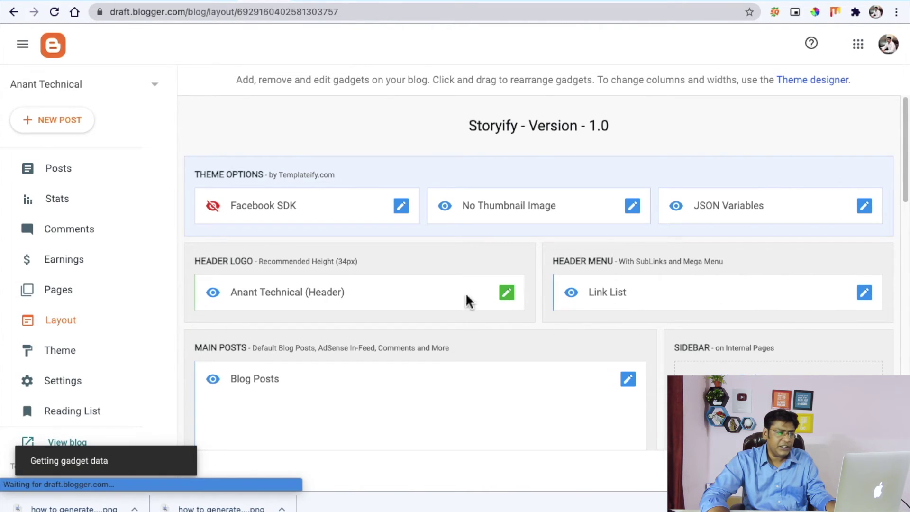
{"action": "scroll", "coordinate": [407, 317], "scroll_direction": "down", "scroll_amount": 8}
{"action": "scroll", "coordinate": [392, 324], "scroll_direction": "down", "scroll_amount": 5}
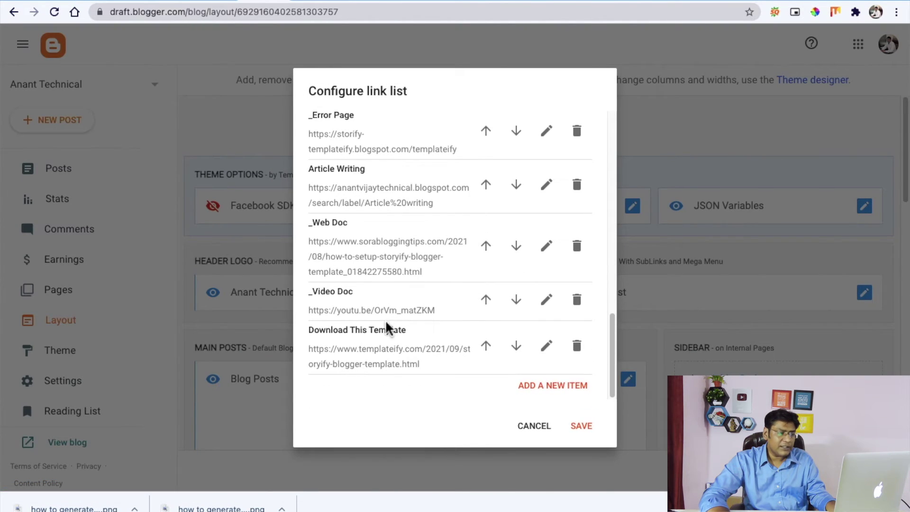
{"action": "left_click", "coordinate": [548, 347]}
{"action": "double_click", "coordinate": [368, 352]}
{"action": "triple_click", "coordinate": [370, 354]}
{"action": "type", "text": "About Us"}
- Set the About Us menu item's site URL to the copied /p/about-us.html address, and save the item and link list
{"action": "scroll", "coordinate": [347, 361], "scroll_direction": "down", "scroll_amount": 2}
{"action": "triple_click", "coordinate": [353, 324]}
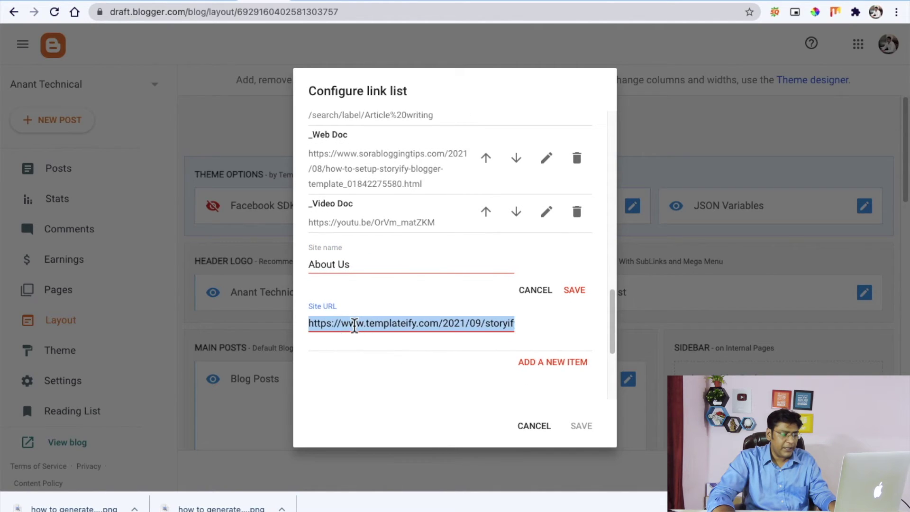
{"action": "key", "text": "super+v"}
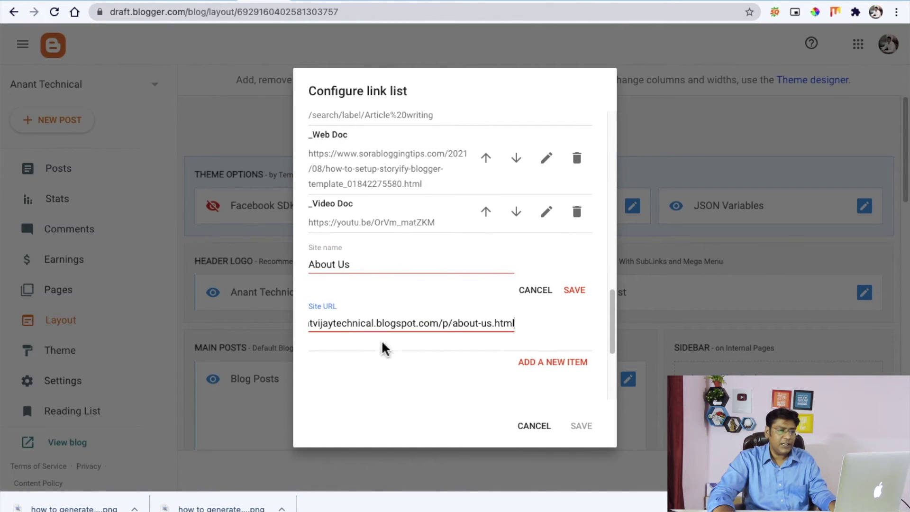
{"action": "left_click", "coordinate": [575, 292]}
{"action": "left_click", "coordinate": [583, 427]}
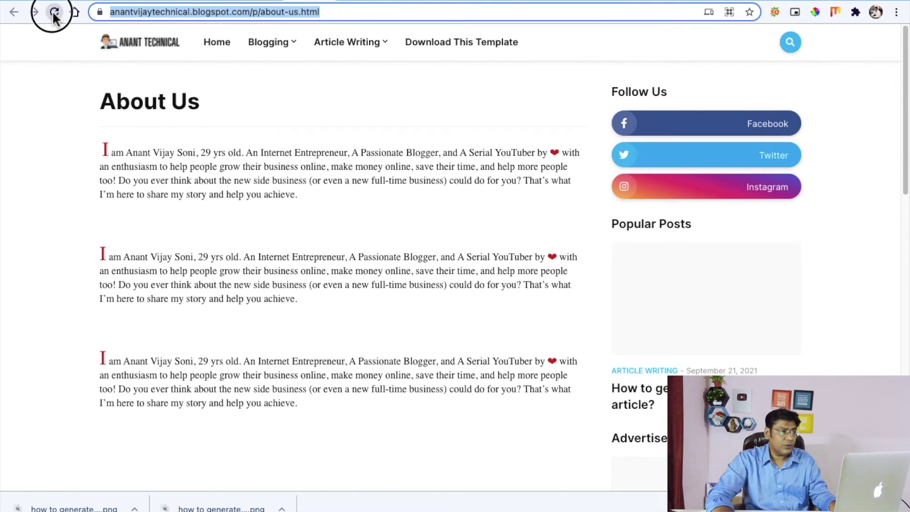
- Reload the published About Us page to check the header menu, and test its Home link
{"action": "left_click", "coordinate": [54, 12]}
{"action": "left_click", "coordinate": [218, 47]}
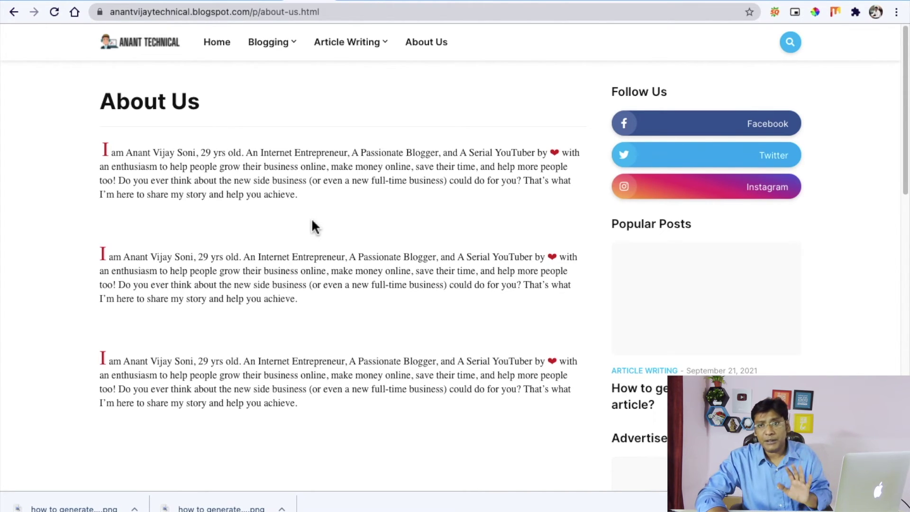
{"action": "left_click", "coordinate": [522, 3]}
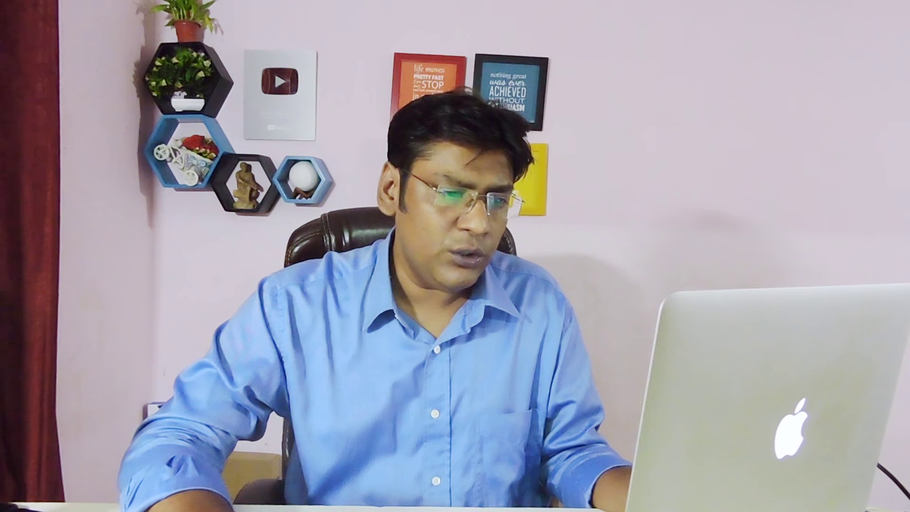
- Search the YouTube channel's videos for "adsense" and look through the AdSense approval videos
{"action": "triple_click", "coordinate": [713, 258]}
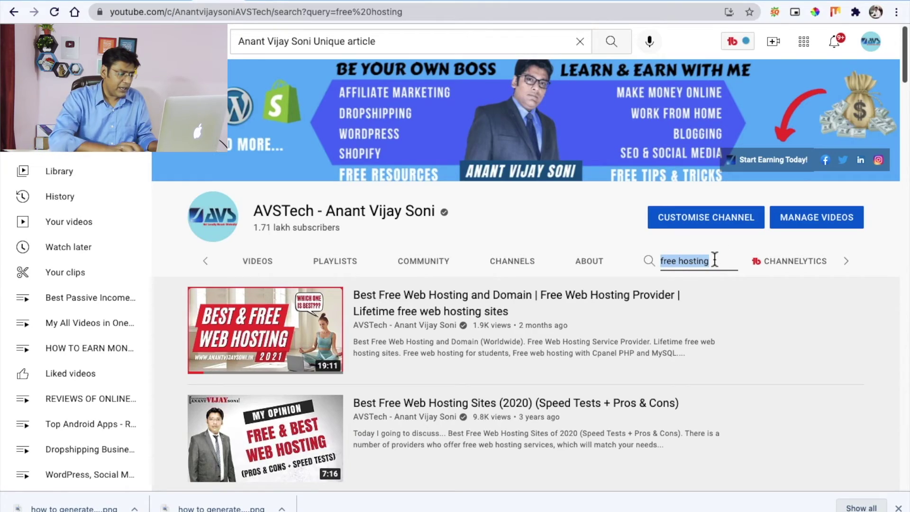
{"action": "type", "text": "adsense"}
{"action": "key", "text": "Return"}
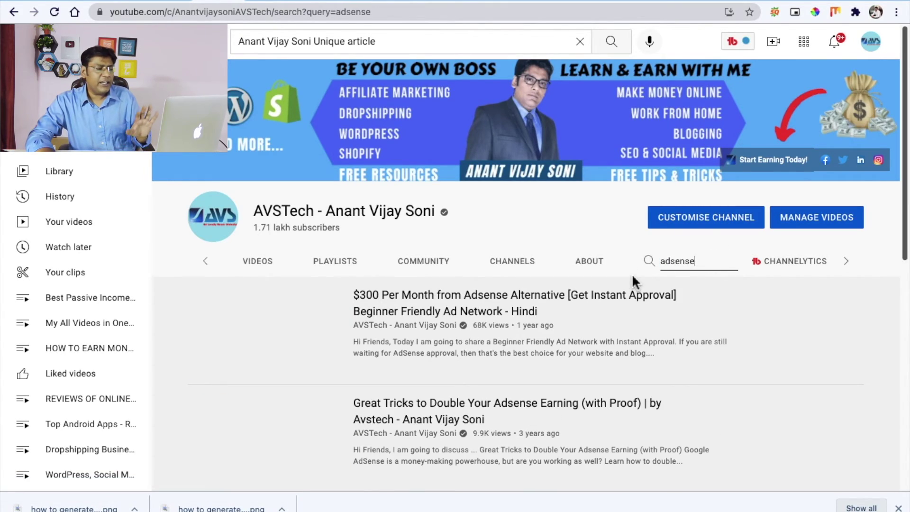
{"action": "scroll", "coordinate": [622, 316], "scroll_direction": "down", "scroll_amount": 5}
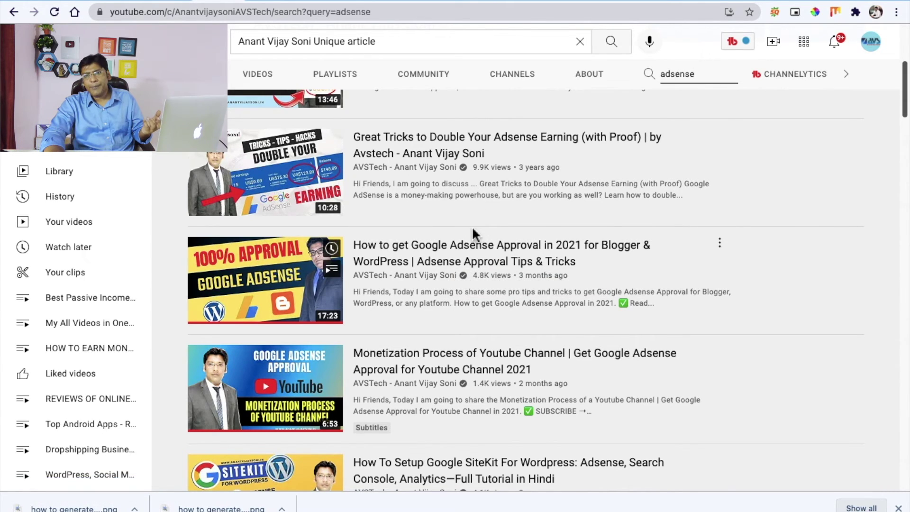
{"action": "scroll", "coordinate": [474, 244], "scroll_direction": "up", "scroll_amount": 5}
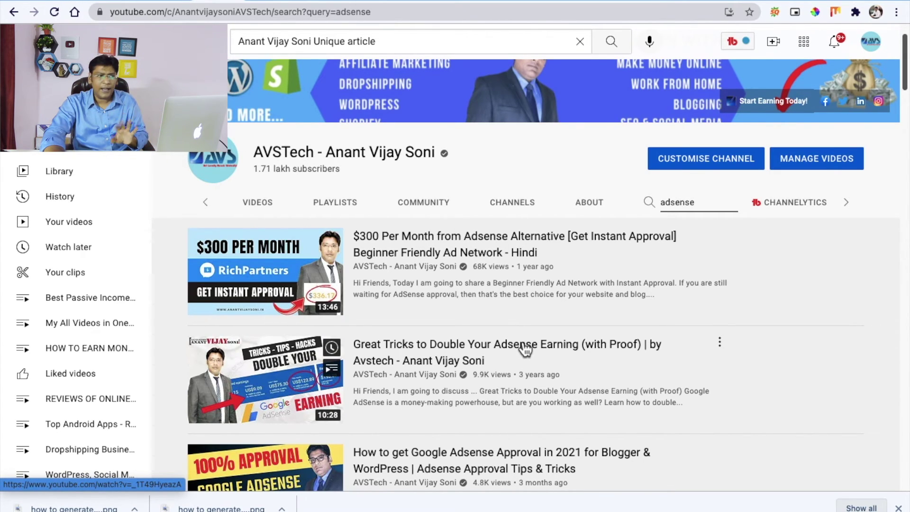
- Return to the blog's management pages in Blogger and open its Earnings page to view the AdSense connection option
{"action": "left_click", "coordinate": [310, 5]}
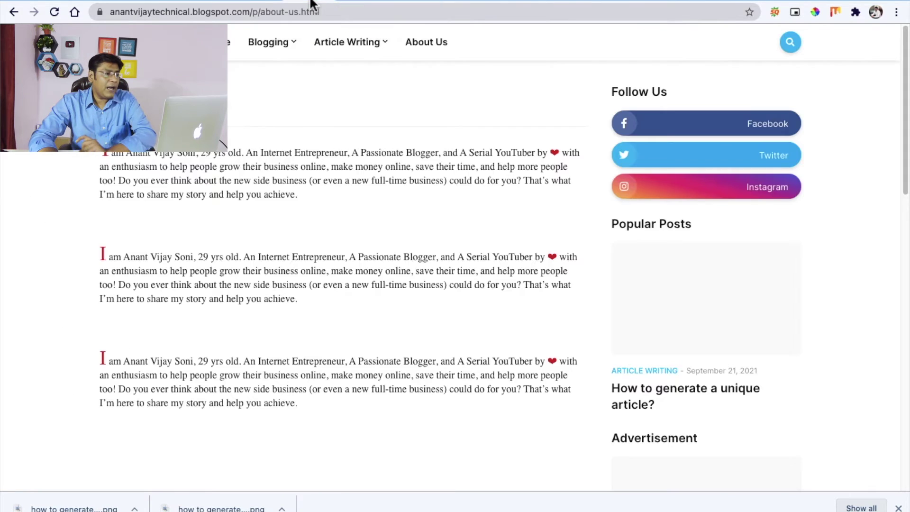
{"action": "left_click", "coordinate": [255, 3]}
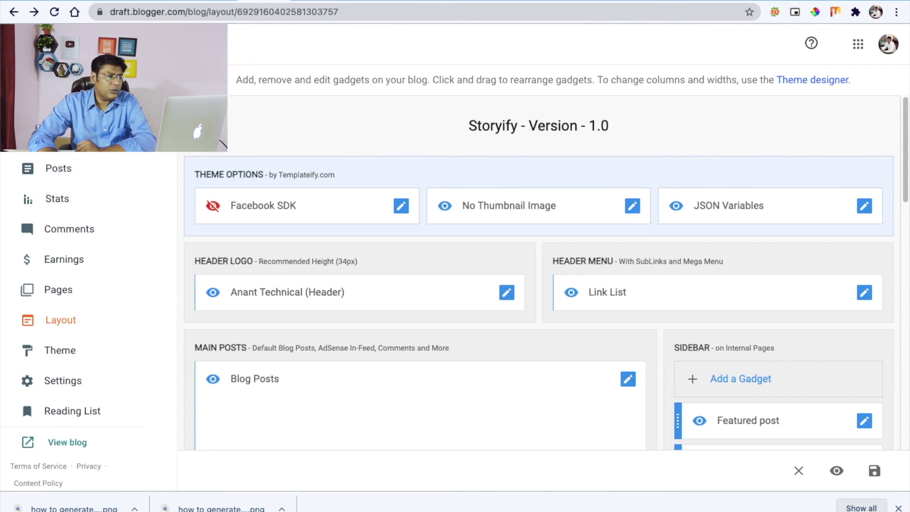
{"action": "left_click", "coordinate": [76, 271]}
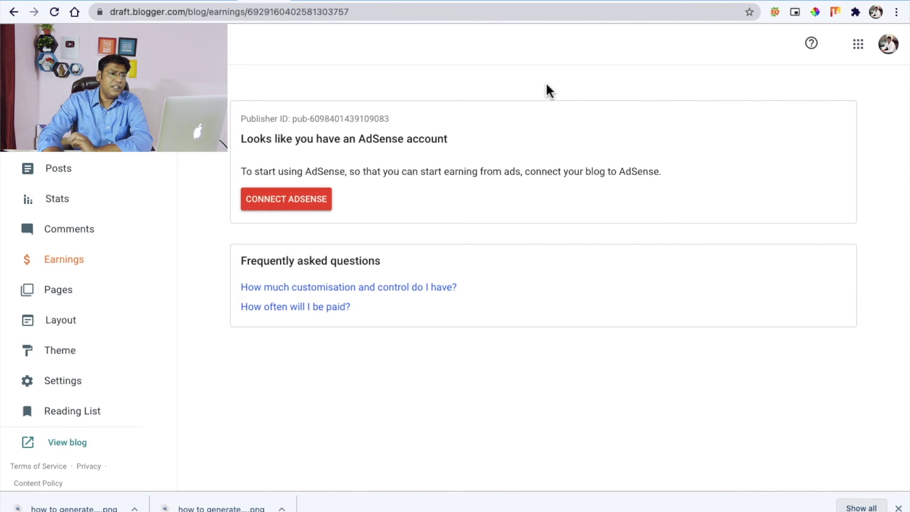
- Review the image sources for blog posts: Pexels, Pixabay and the article banner in Canva, closing Canva's saved-design dialog
{"action": "left_click", "coordinate": [624, 1]}
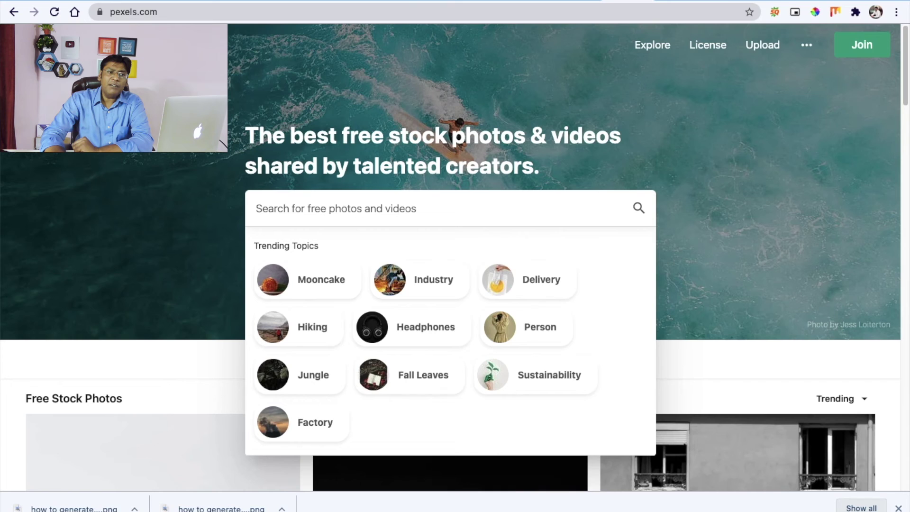
{"action": "left_click", "coordinate": [723, 1]}
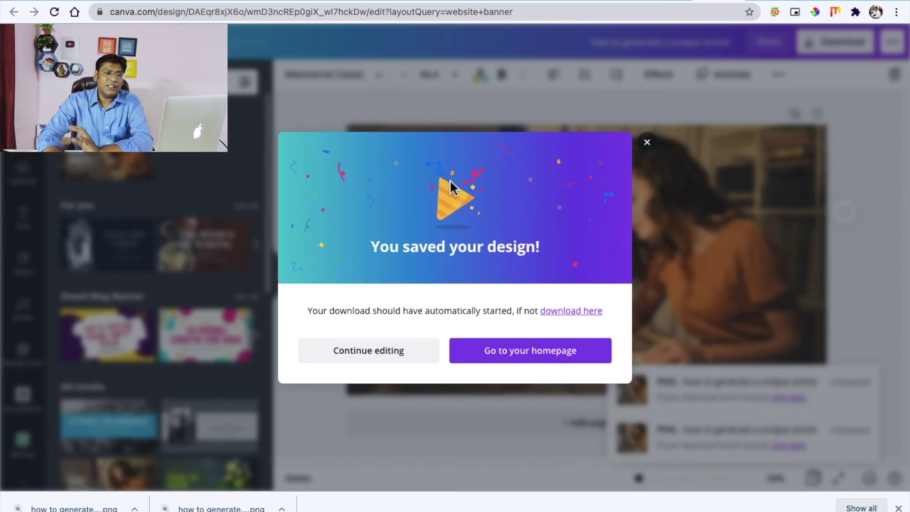
{"action": "left_click", "coordinate": [646, 144]}
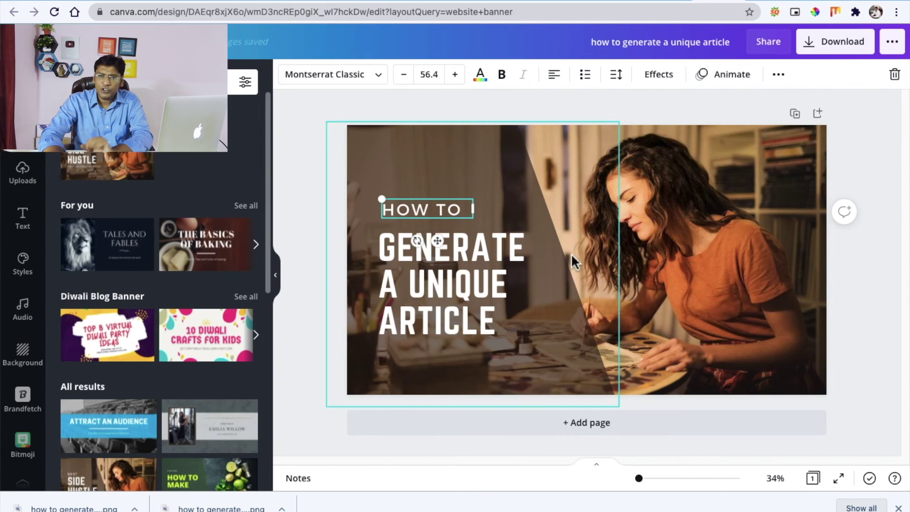
{"action": "left_click", "coordinate": [623, 1]}
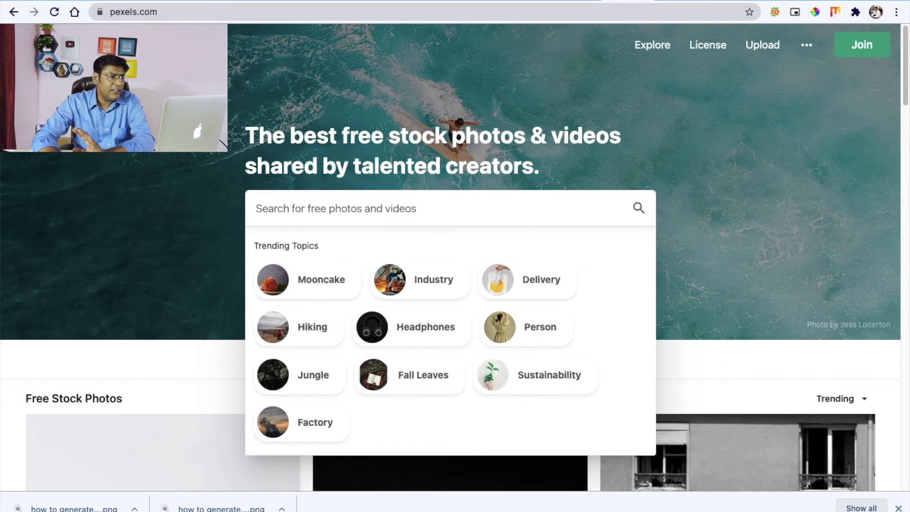
{"action": "left_click", "coordinate": [677, 2]}
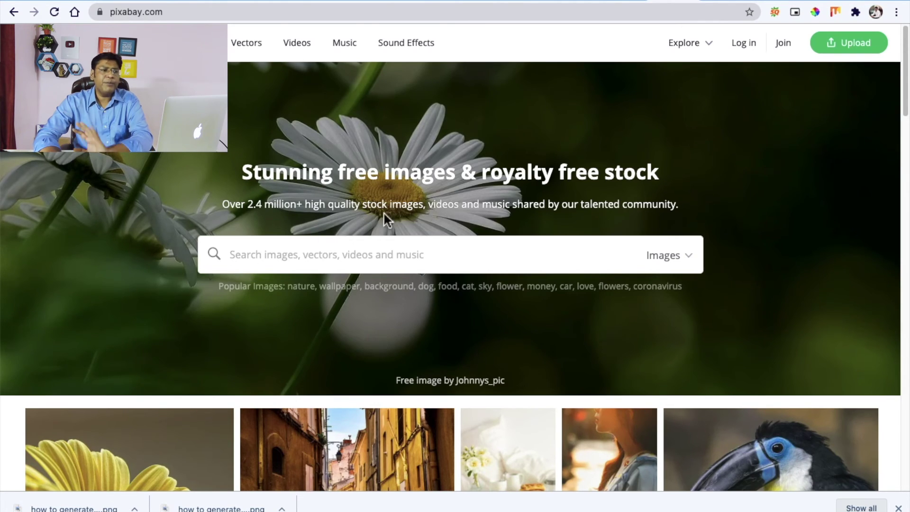
- Search Pexels for "technical" photos and browse the results for a suitable blog image
{"action": "left_click", "coordinate": [616, 2]}
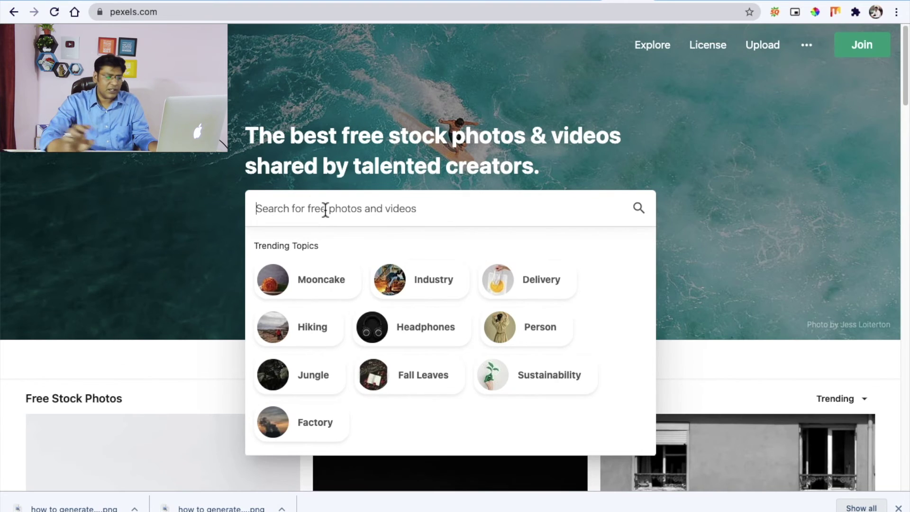
{"action": "type", "text": "techi"}
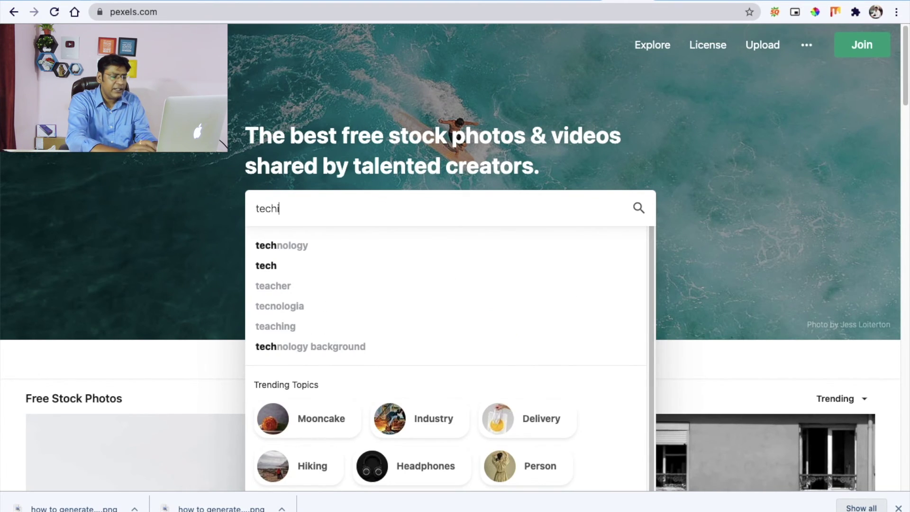
{"action": "type", "text": "cal"}
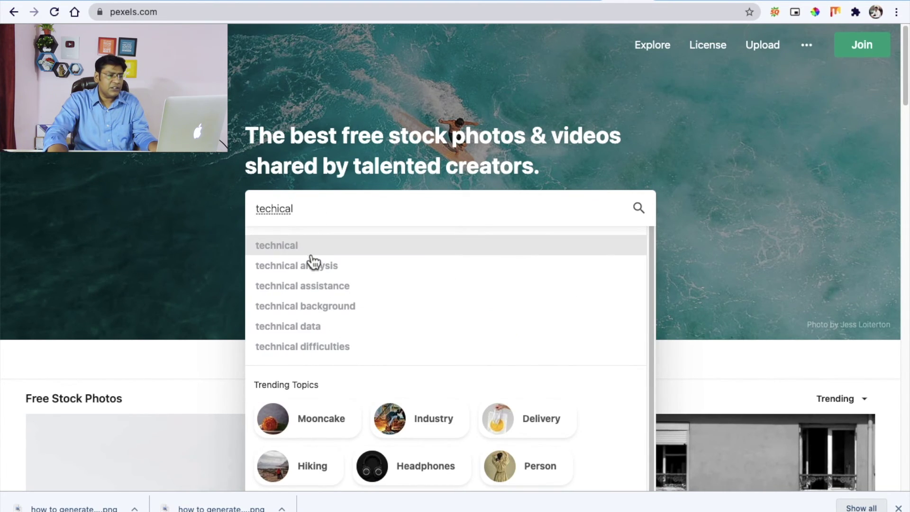
{"action": "left_click", "coordinate": [313, 247]}
{"action": "scroll", "coordinate": [325, 274], "scroll_direction": "down", "scroll_amount": 7}
{"action": "scroll", "coordinate": [321, 279], "scroll_direction": "up", "scroll_amount": 7}
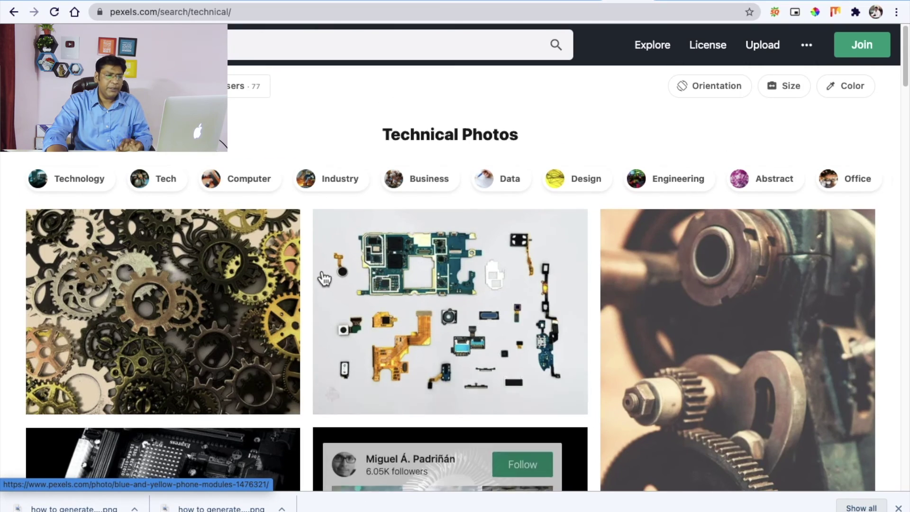
{"action": "scroll", "coordinate": [463, 301], "scroll_direction": "down", "scroll_amount": 5}
{"action": "scroll", "coordinate": [461, 300], "scroll_direction": "down", "scroll_amount": 12}
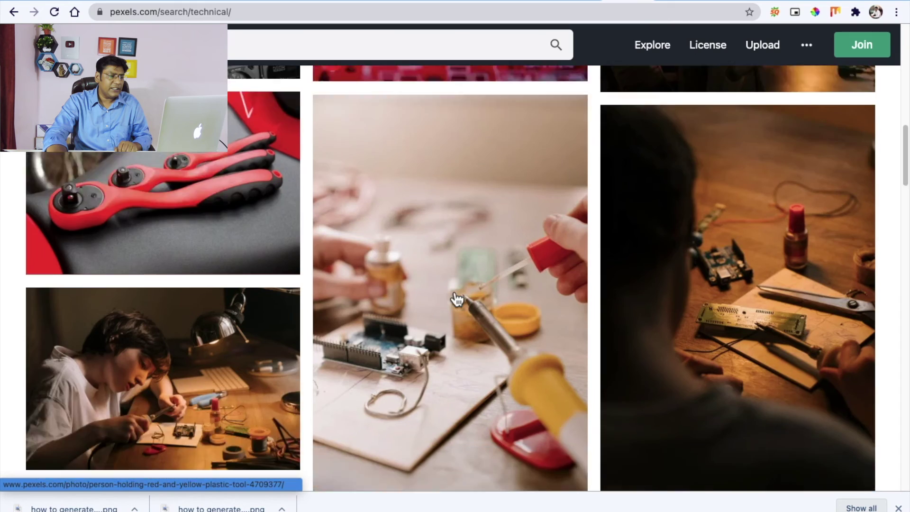
- Download the photo of the person soldering at a lamp-lit desk in Medium size (1280 x 853), and close its preview
{"action": "left_click", "coordinate": [192, 319]}
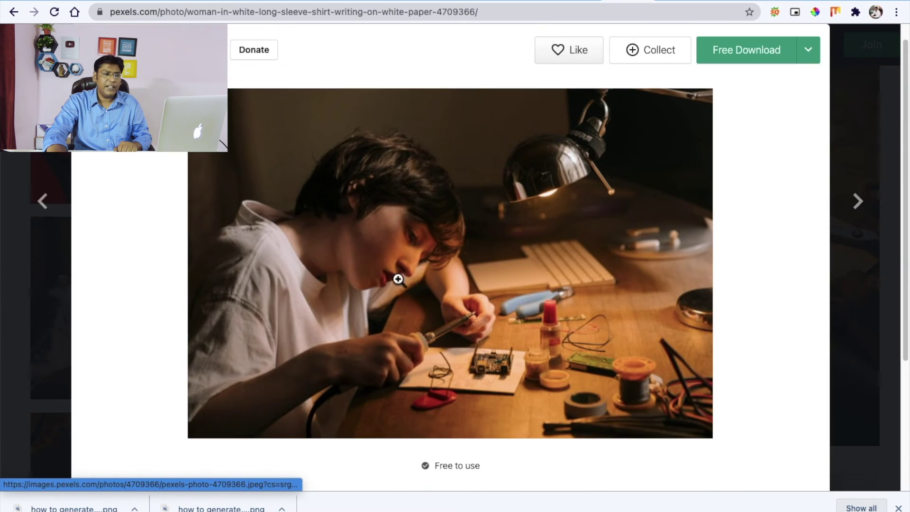
{"action": "left_click", "coordinate": [809, 52]}
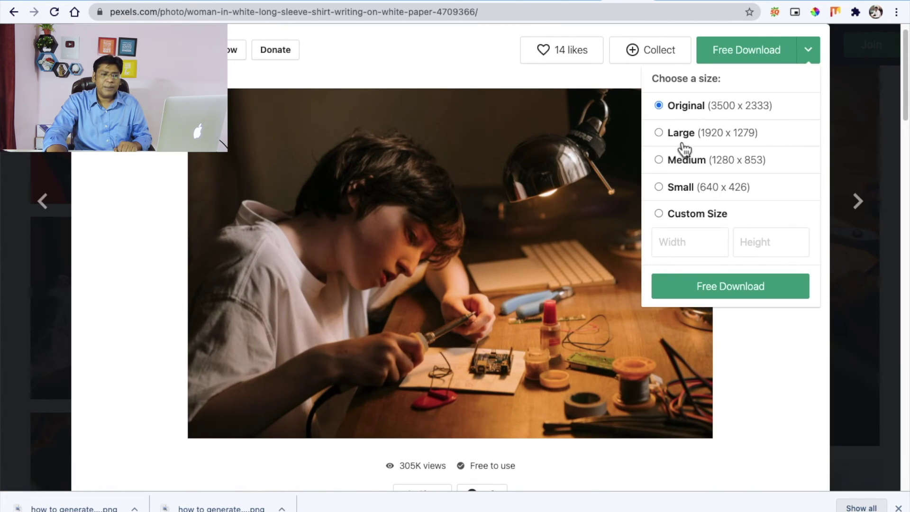
{"action": "left_click", "coordinate": [659, 160]}
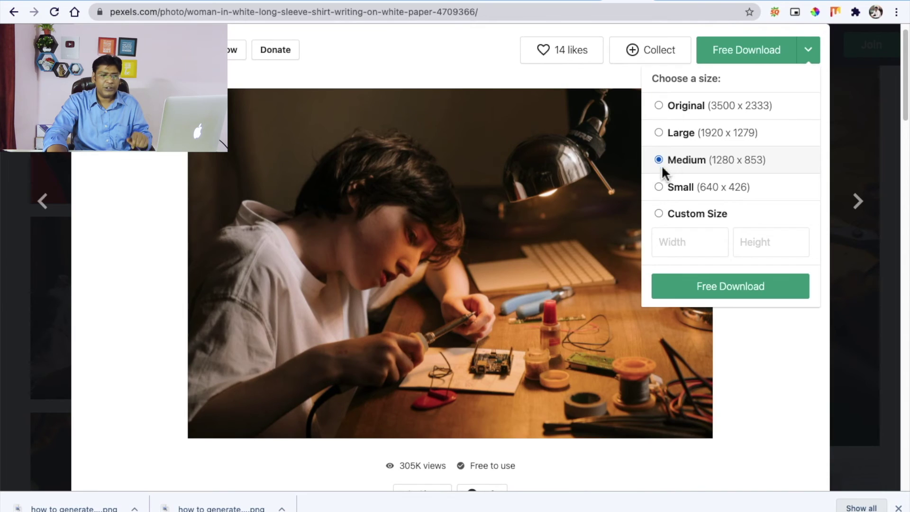
{"action": "left_click", "coordinate": [730, 287]}
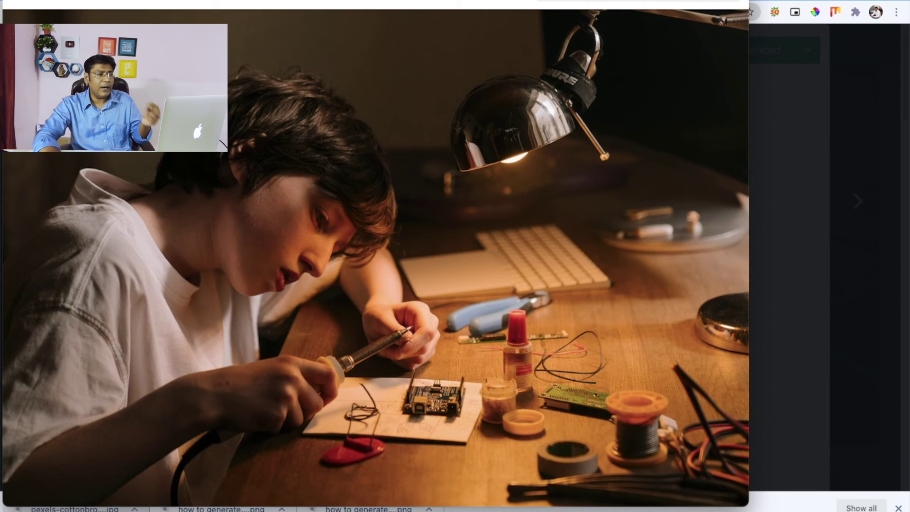
{"action": "left_click", "coordinate": [23, 3]}
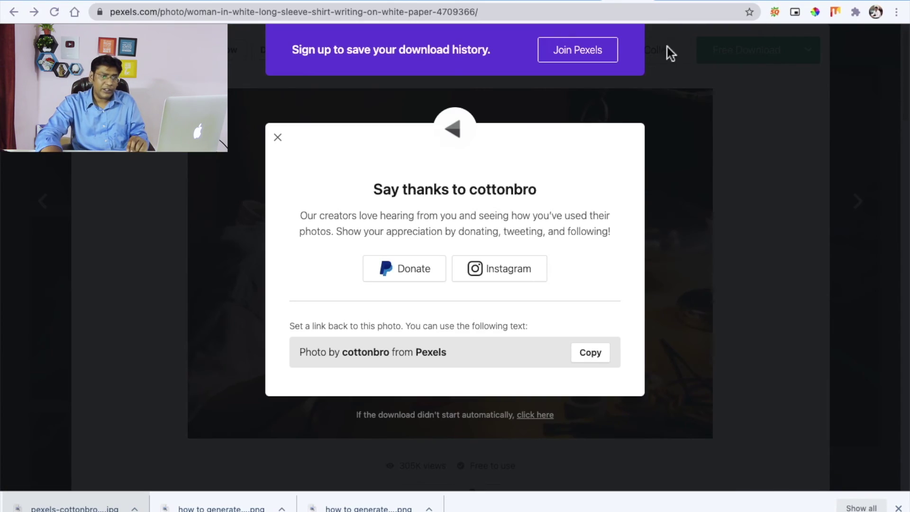
- Check the blog's posts list in Blogger, and open the home page of the author's own website as an example
{"action": "left_click", "coordinate": [677, 2]}
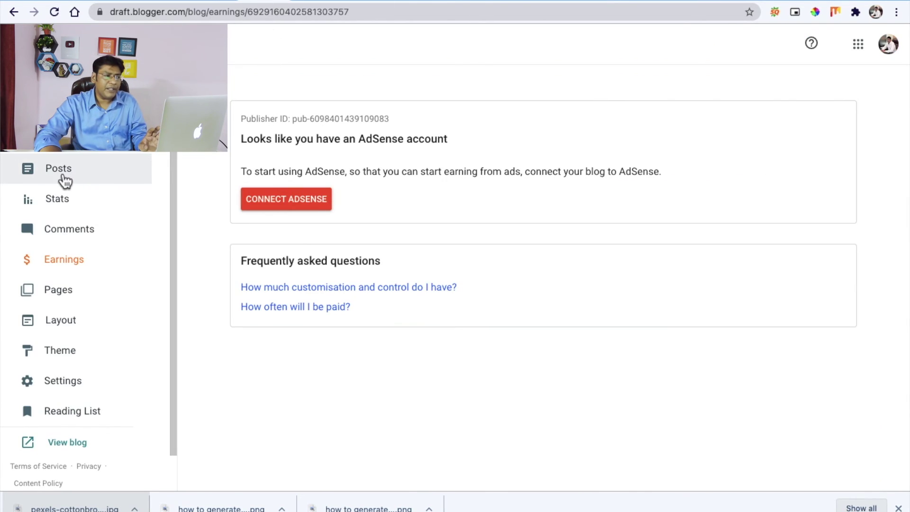
{"action": "left_click", "coordinate": [61, 176]}
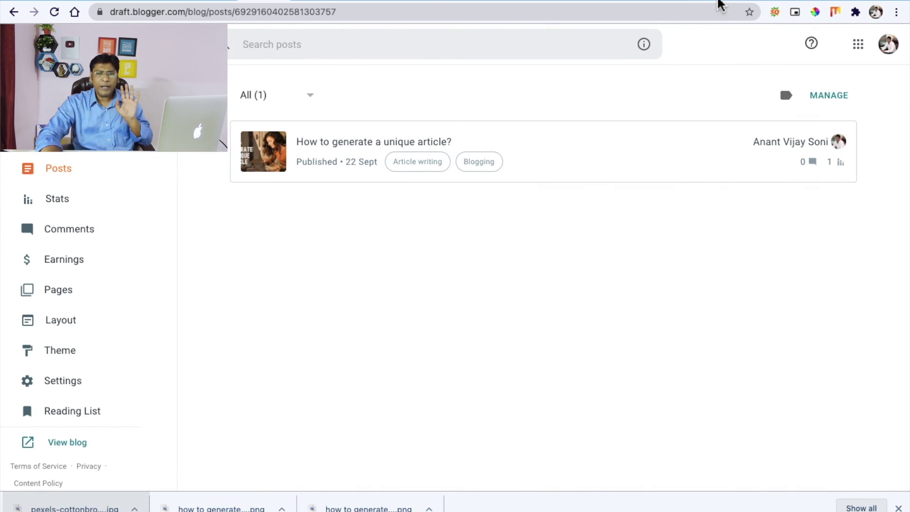
{"action": "left_click", "coordinate": [85, 2]}
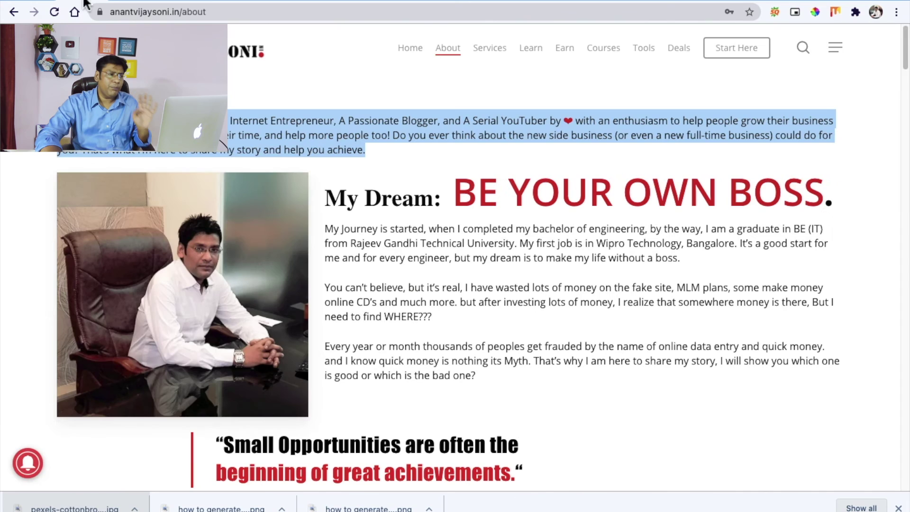
{"action": "left_click", "coordinate": [406, 48]}
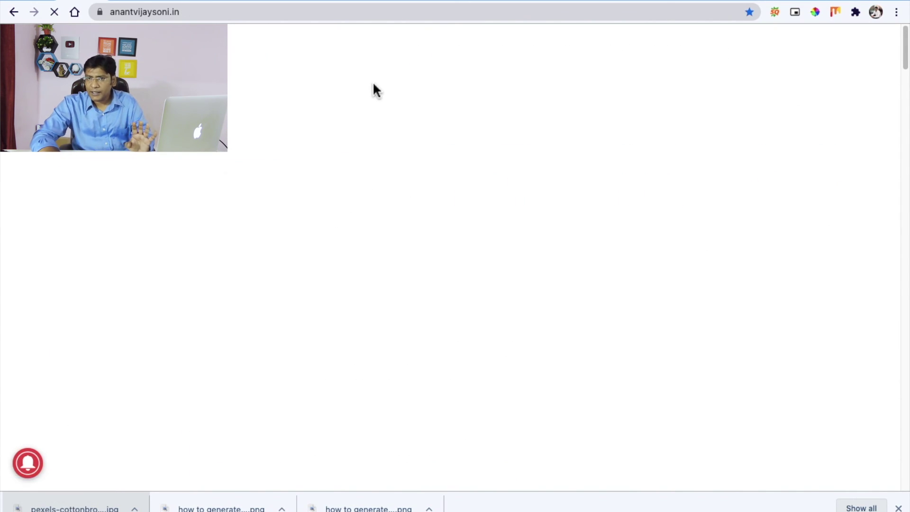